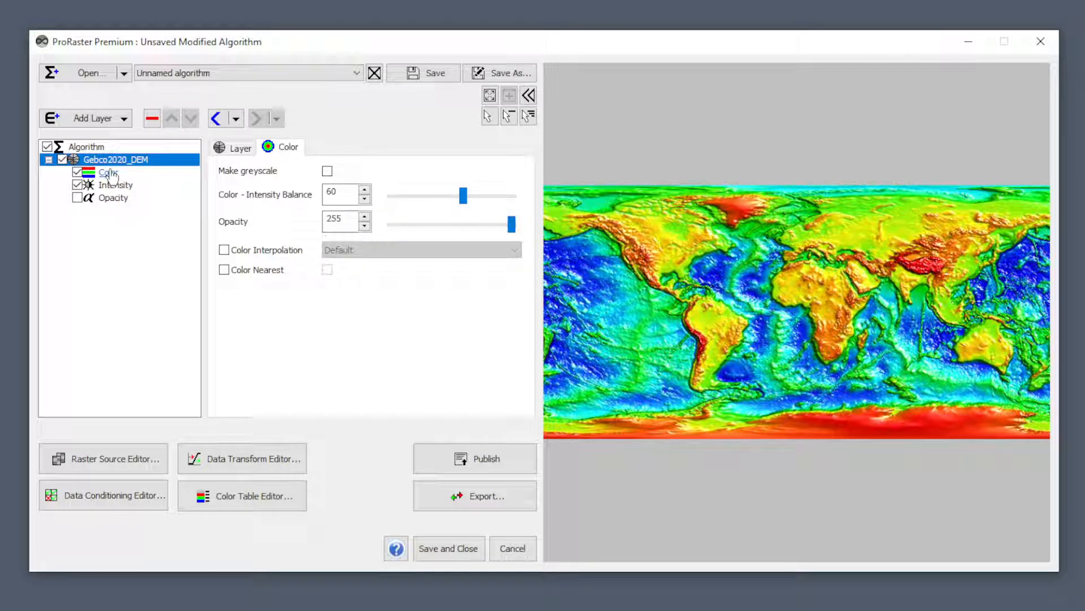
# - Browse the color tables for the Gebco2020_DEM layer's Color component and apply Cividis
pyautogui.click(108, 173)
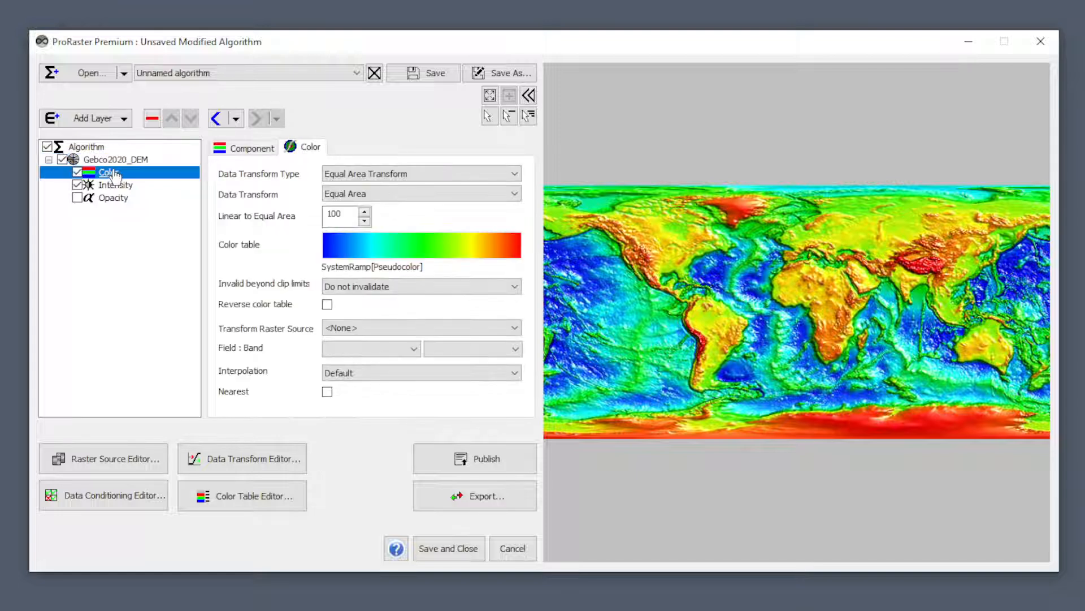
pyautogui.click(311, 150)
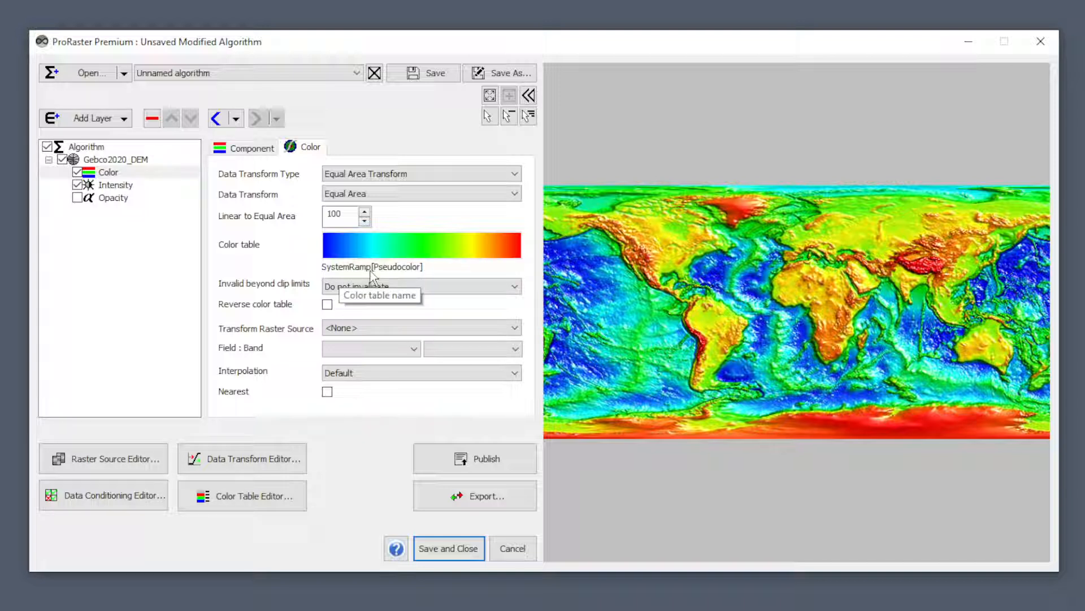
pyautogui.click(460, 255)
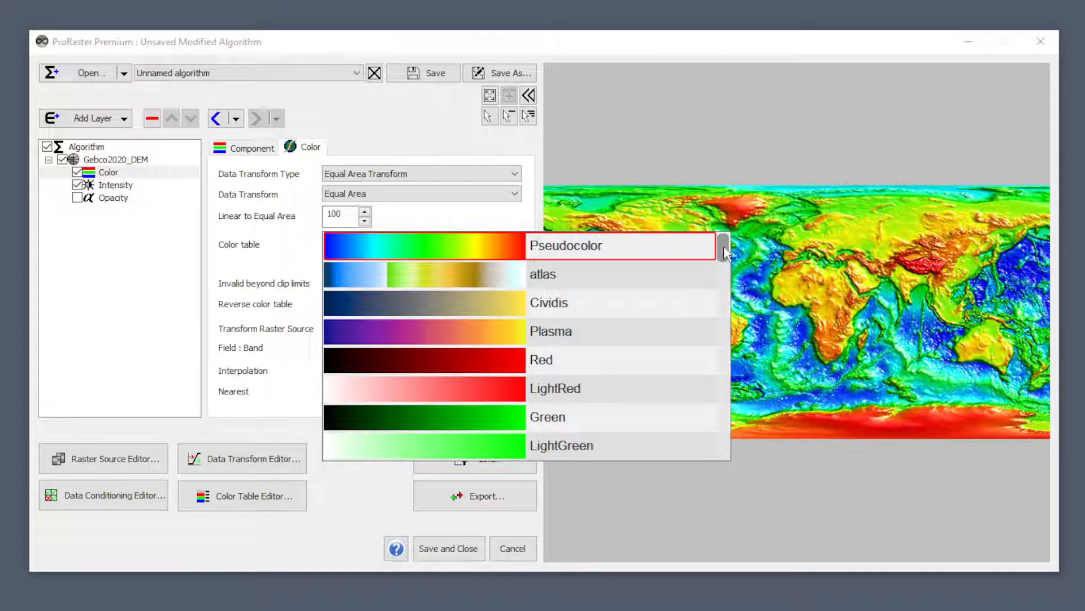
pyautogui.moveTo(725, 252)
pyautogui.mouseDown()
pyautogui.moveTo(721, 448)
pyautogui.moveTo(730, 244)
pyautogui.mouseUp()
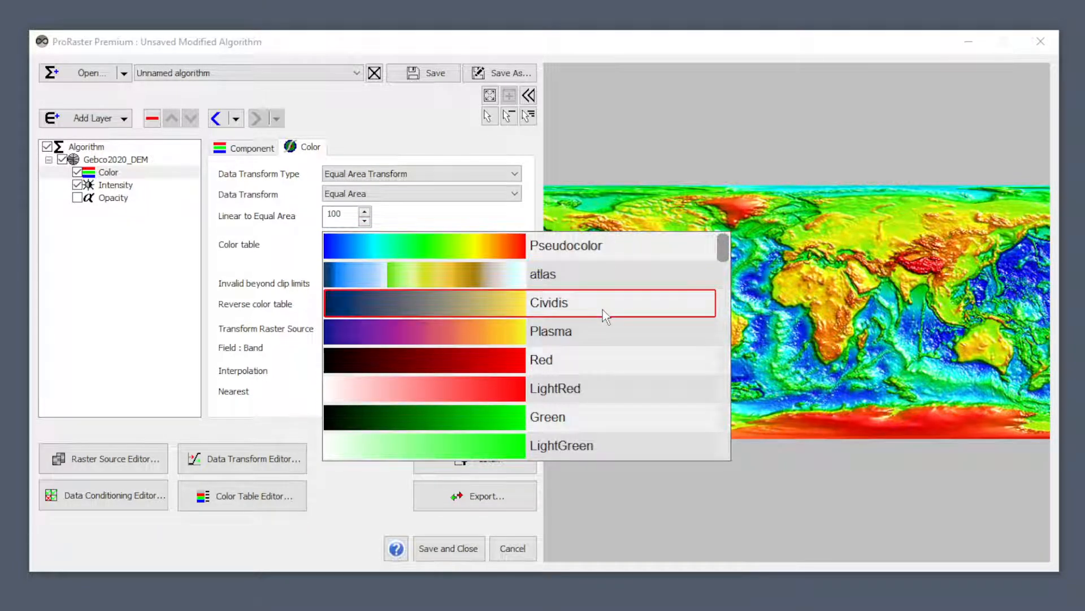
pyautogui.press('Up')
pyautogui.press('Up')
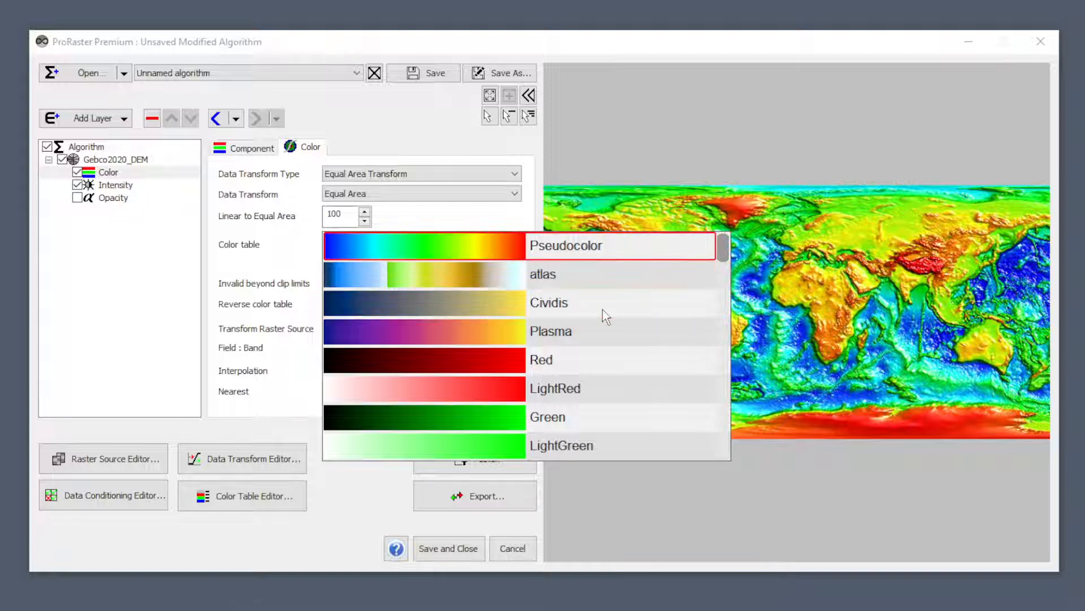
pyautogui.press('Down')
pyautogui.press('Down')
pyautogui.press('Down')
pyautogui.press('Down')
pyautogui.press('Down')
pyautogui.press('Down')
pyautogui.press('Down')
pyautogui.press('Down')
pyautogui.press('Down')
pyautogui.press('Down')
pyautogui.press('Up')
pyautogui.press('Up')
pyautogui.press('Up')
pyautogui.press('Up')
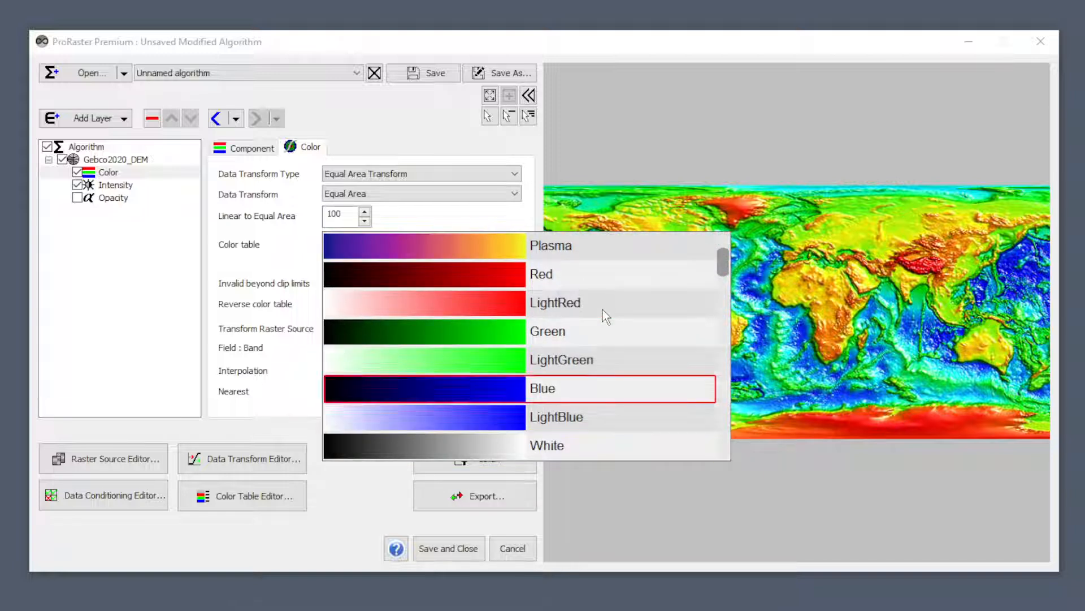
pyautogui.press('Up')
pyautogui.press('Up')
pyautogui.press('Up')
pyautogui.press('Up')
pyautogui.press('Up')
pyautogui.press('Up')
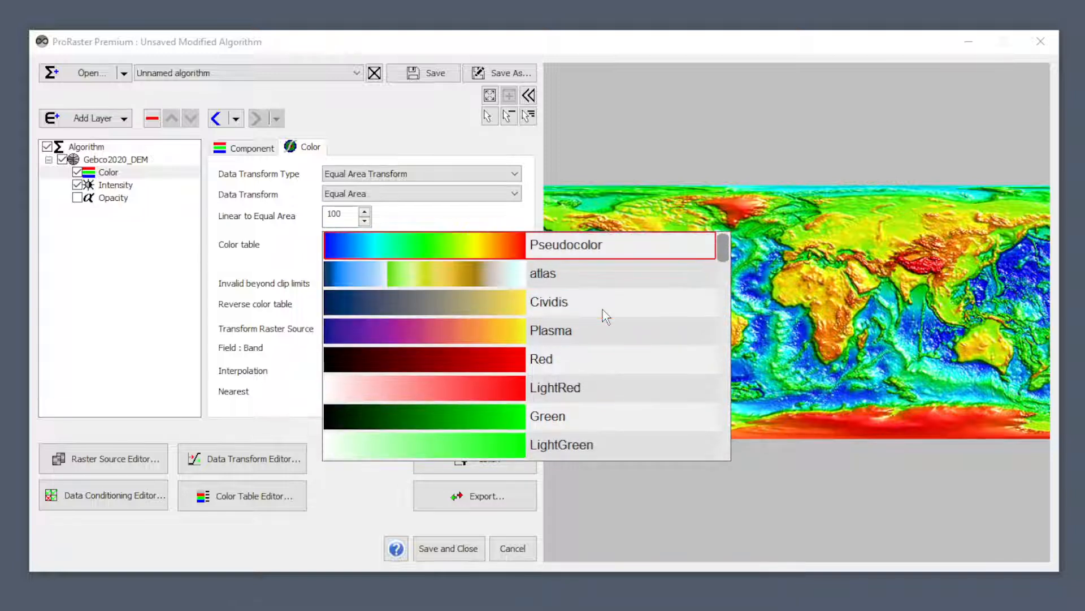
pyautogui.click(581, 299)
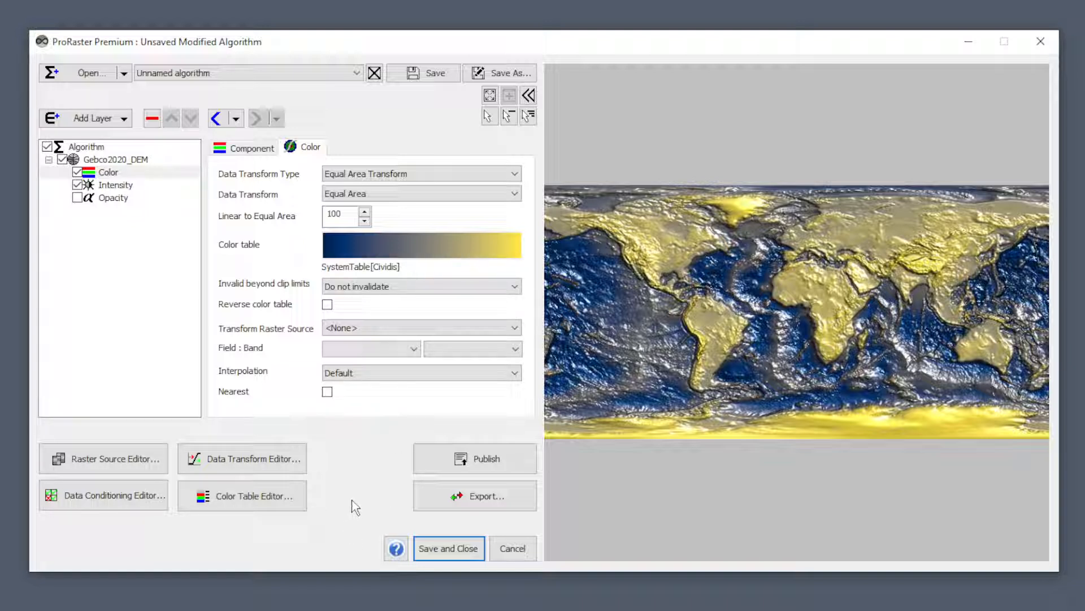
# - Open the Color Table Editor and preview Cividis, Pseudocolor and atlas among the recently selected color tables
pyautogui.click(245, 497)
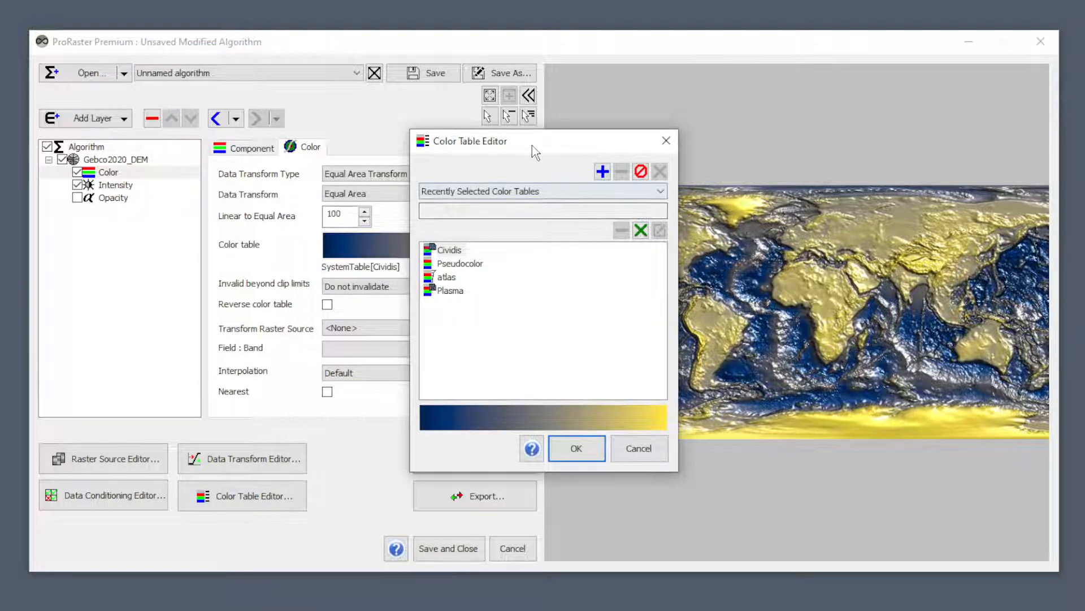
pyautogui.click(563, 192)
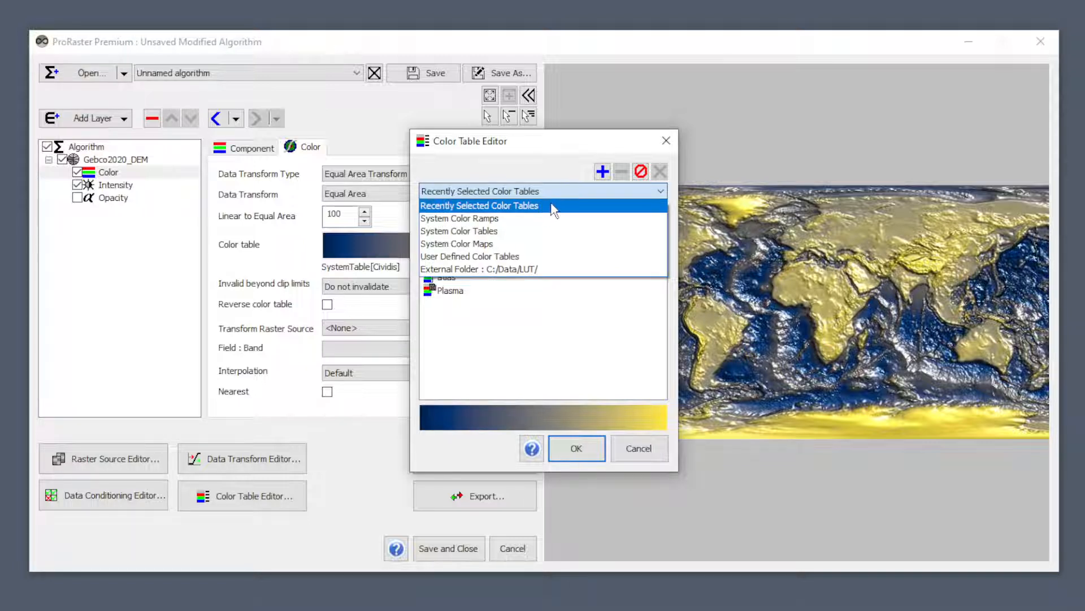
pyautogui.click(553, 206)
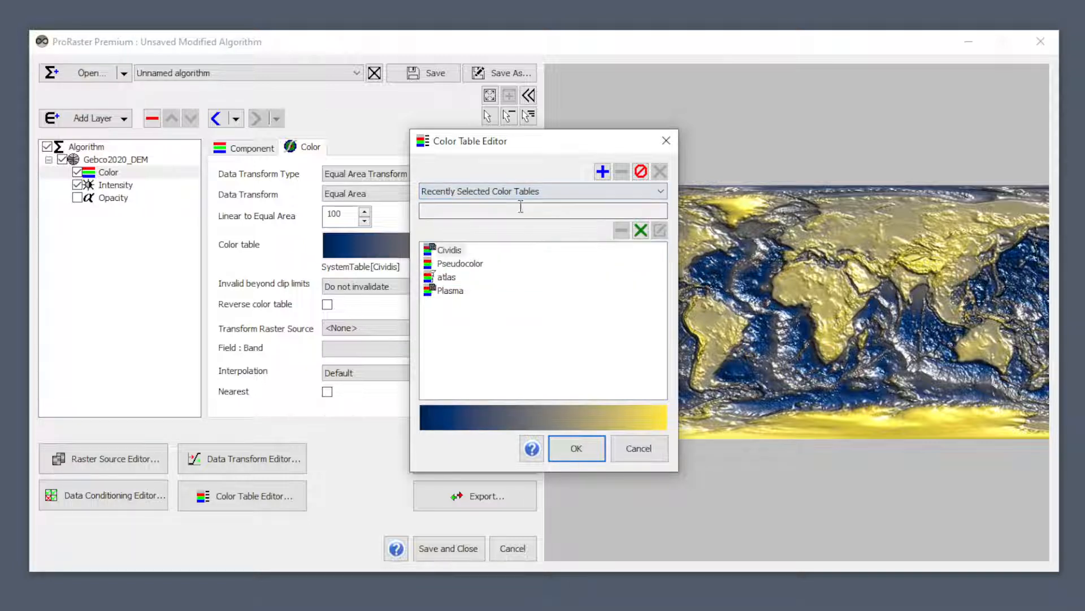
pyautogui.click(456, 252)
pyautogui.click(458, 263)
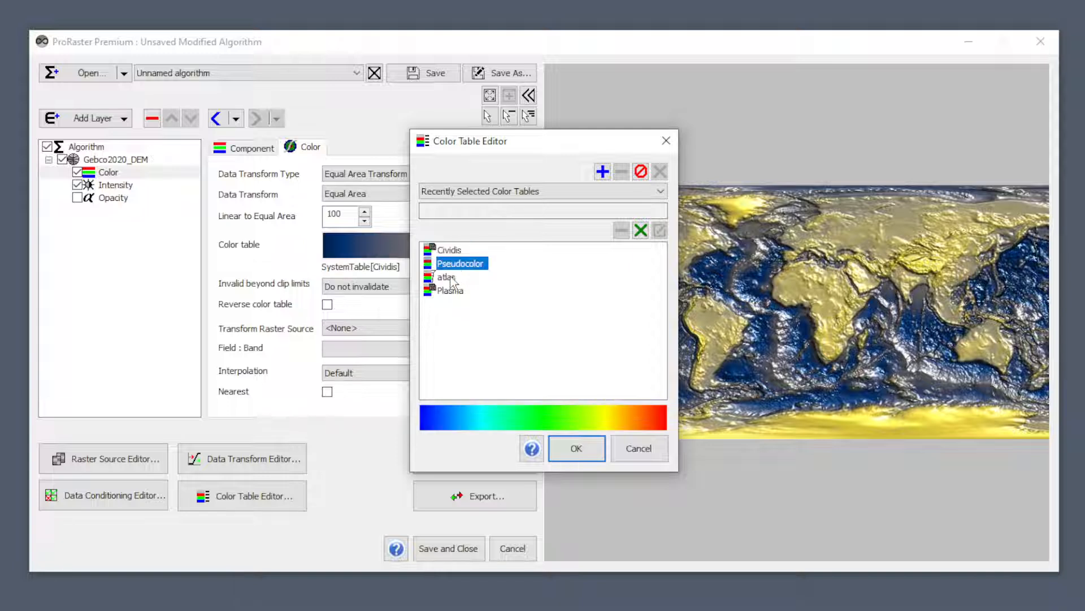
pyautogui.click(451, 278)
pyautogui.click(460, 263)
pyautogui.click(455, 251)
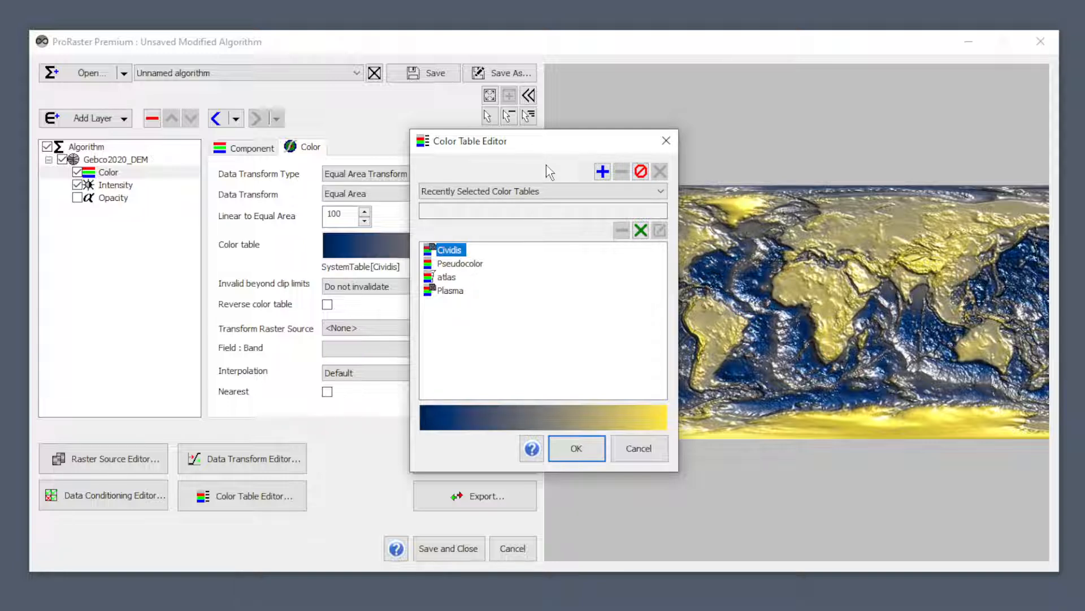
# - Browse the System Color Ramps and preview White, LightBlue, LightGreen and Pseudocolor
pyautogui.click(548, 191)
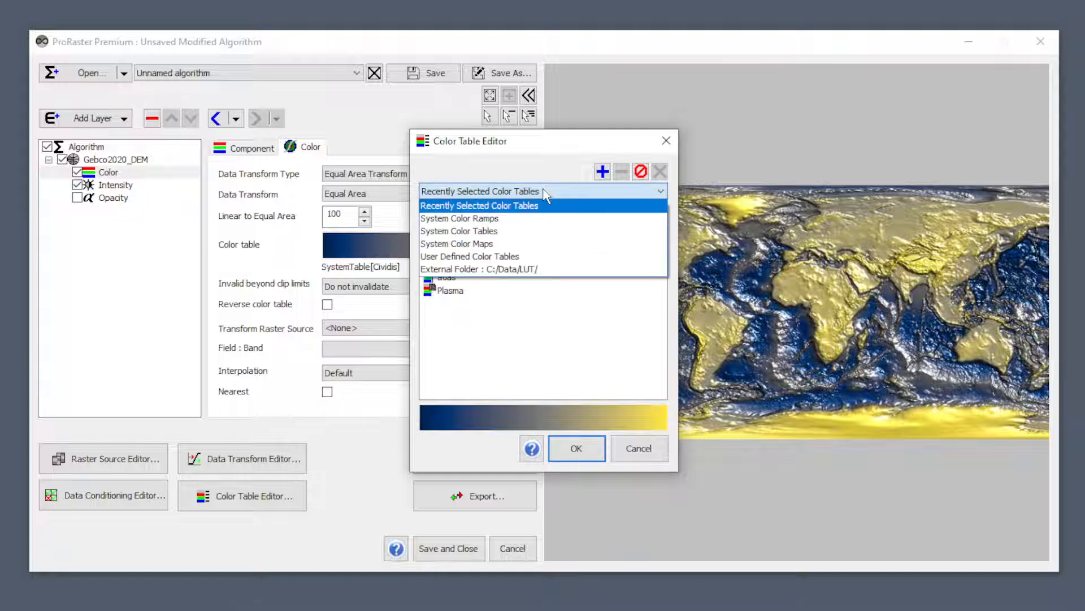
pyautogui.click(489, 218)
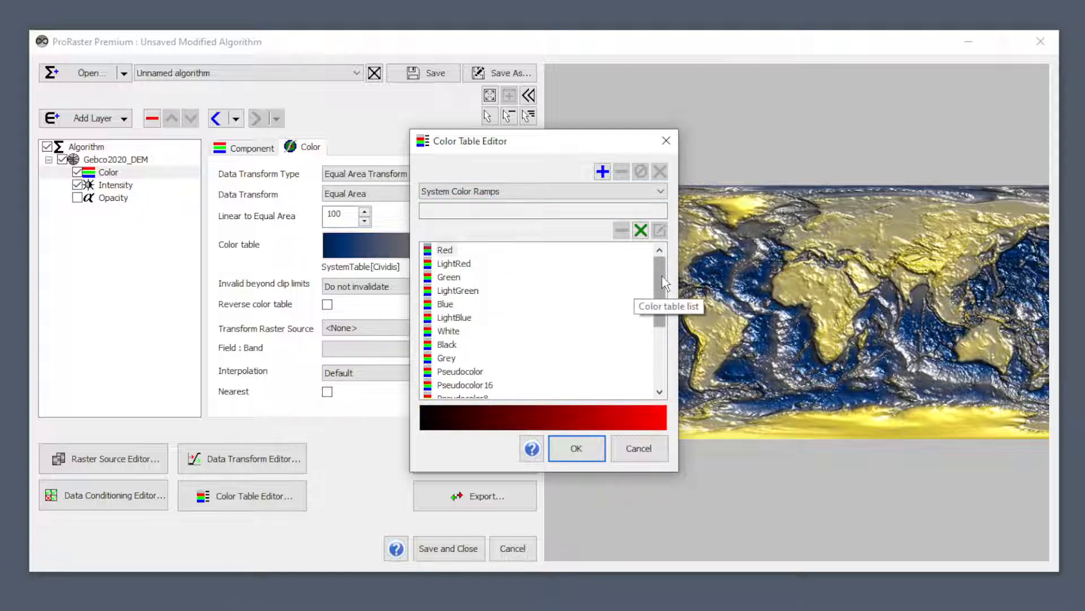
pyautogui.moveTo(663, 275); pyautogui.dragTo(662, 283)
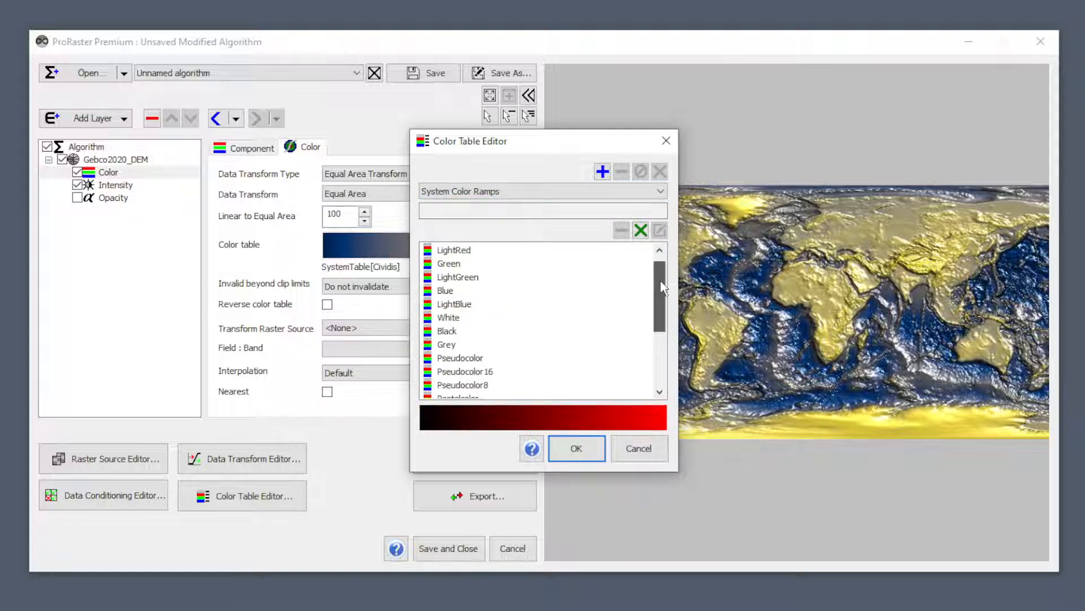
pyautogui.click(449, 318)
pyautogui.click(462, 306)
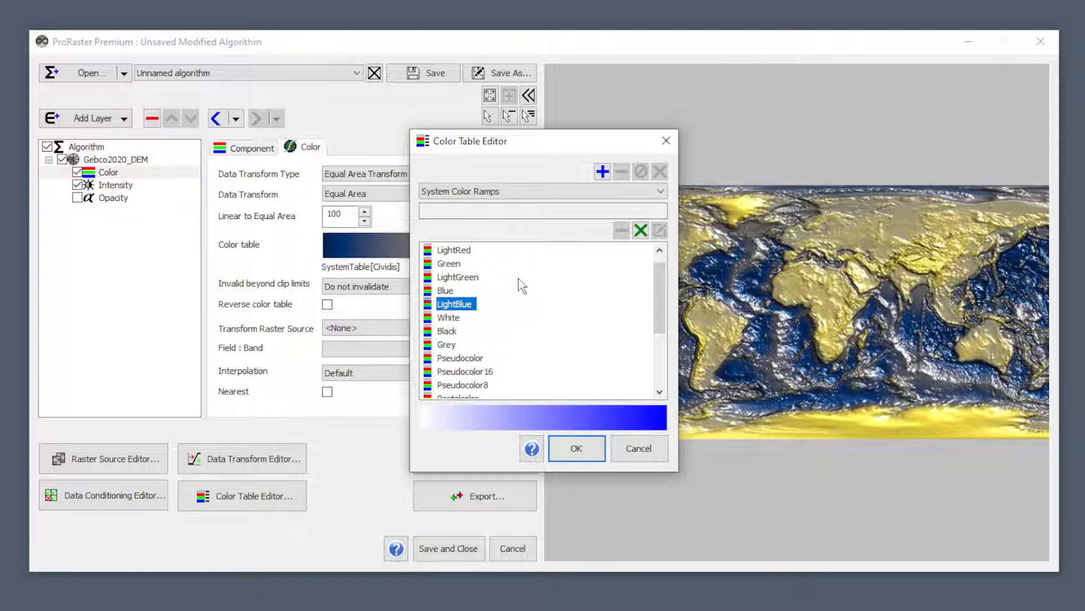
pyautogui.click(464, 278)
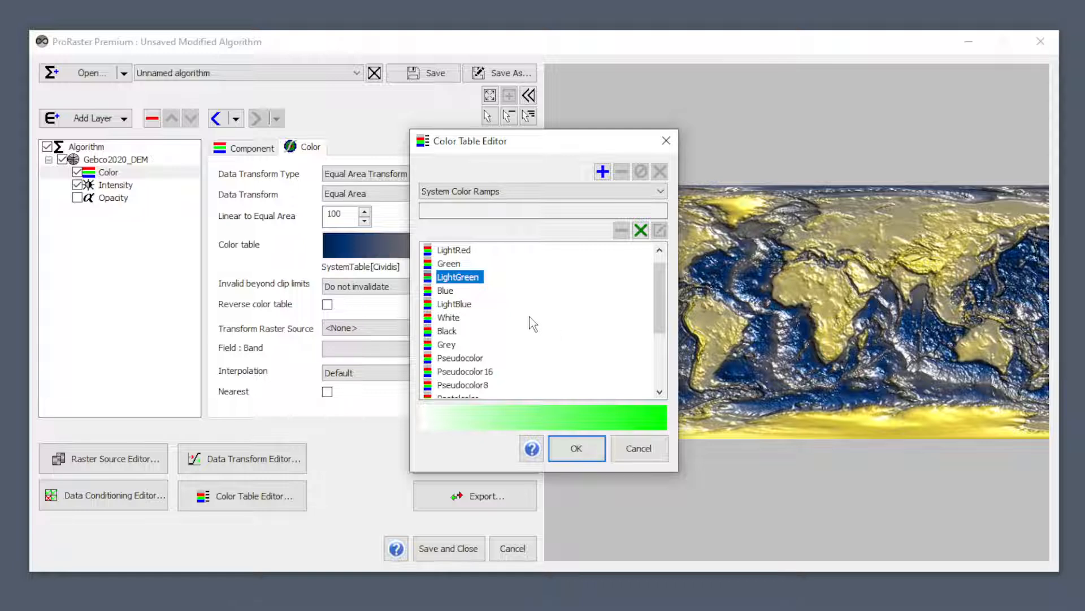
pyautogui.click(469, 362)
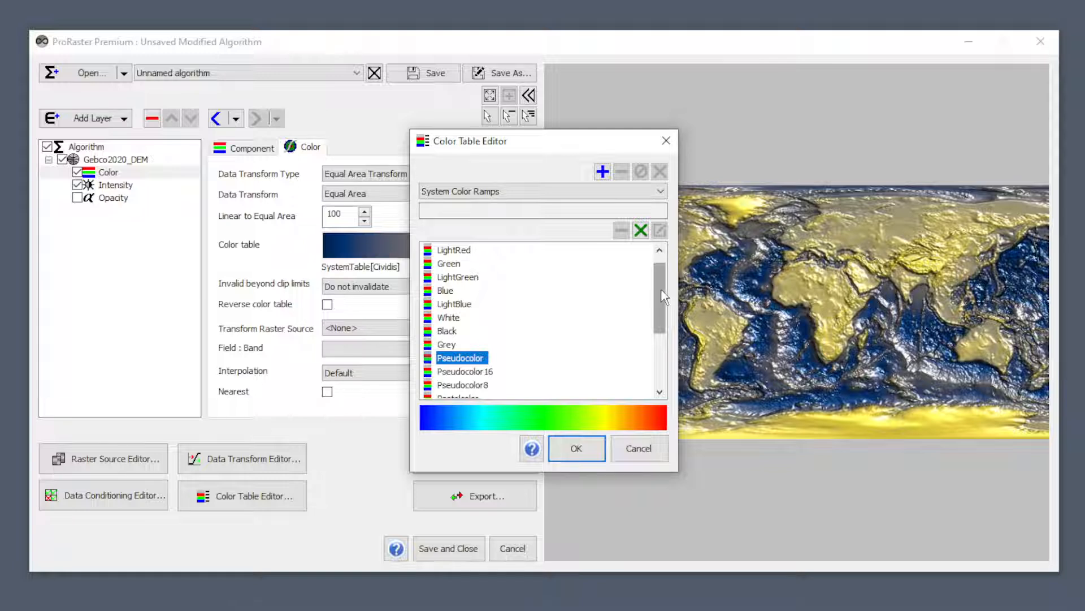
pyautogui.moveTo(668, 296)
pyautogui.mouseDown()
pyautogui.moveTo(665, 317)
pyautogui.moveTo(667, 283)
pyautogui.mouseUp()
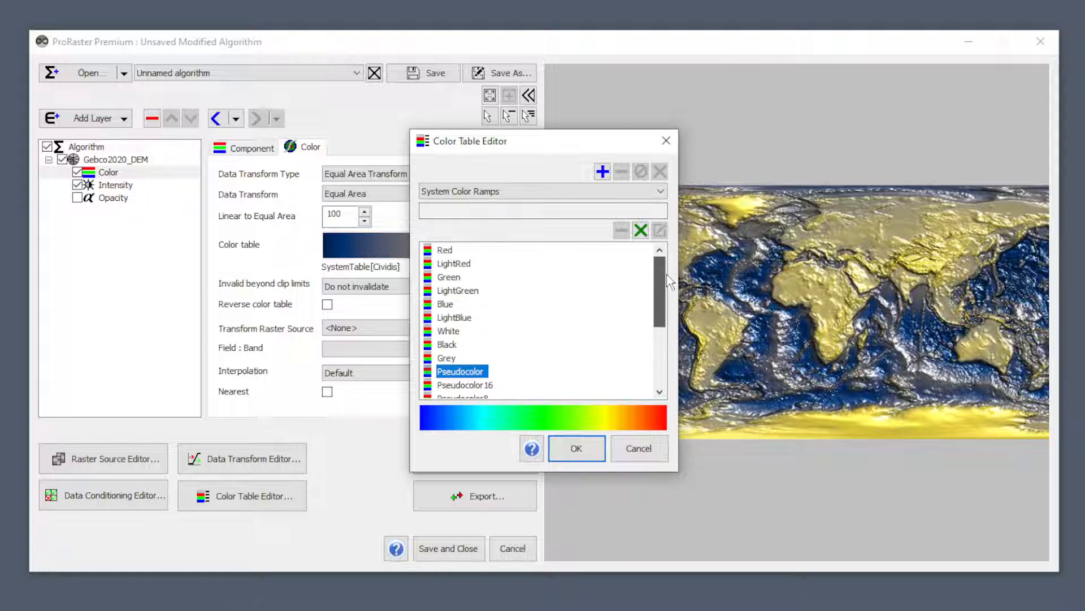
# - Browse the System Color Tables and preview Cividis, LandArid and RainbowWhite
pyautogui.click(543, 191)
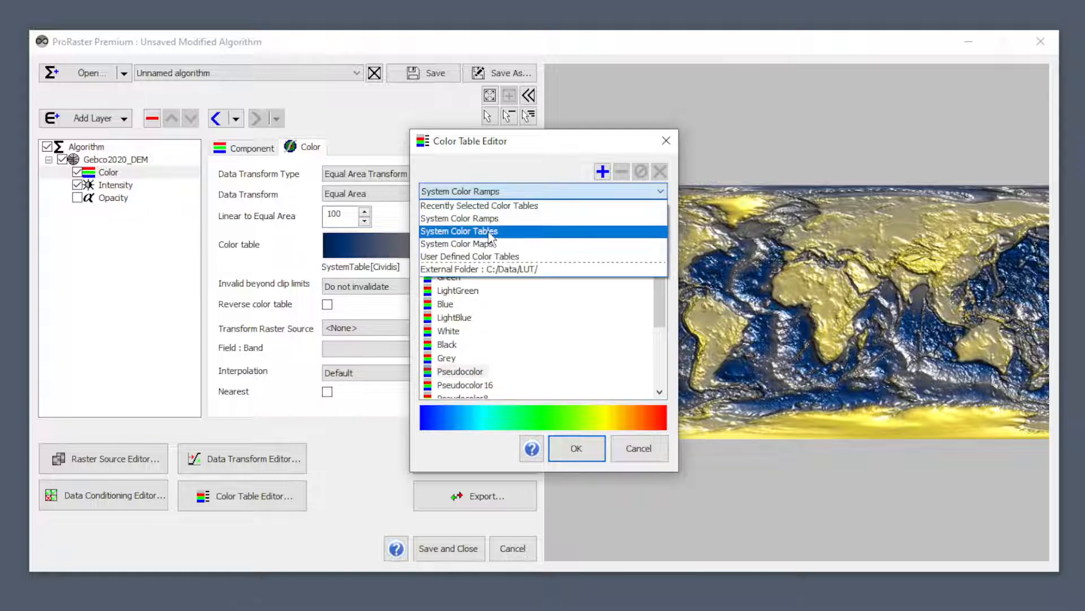
pyautogui.click(494, 232)
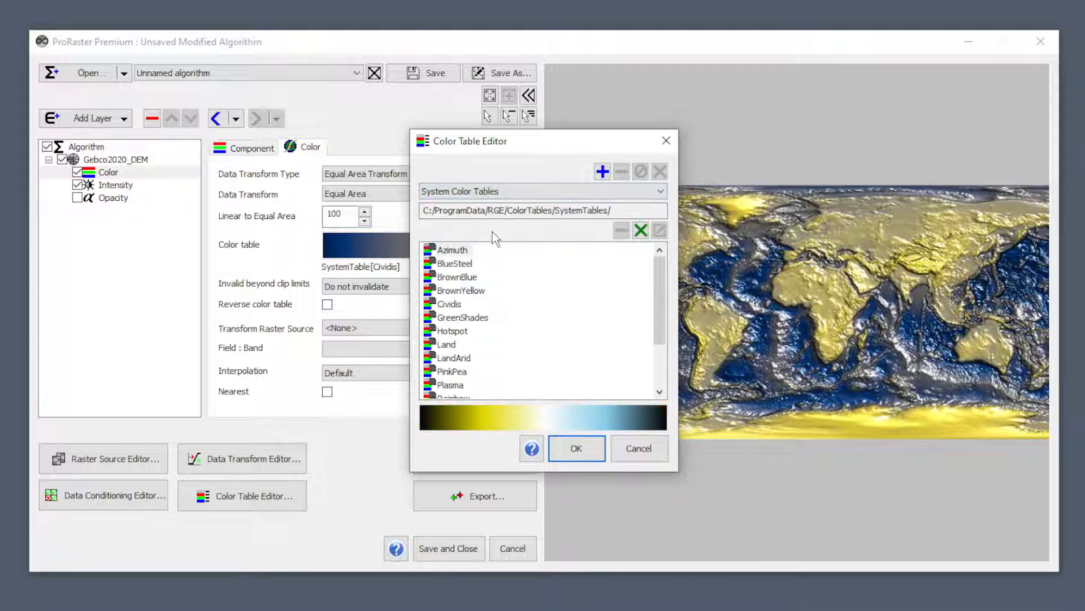
pyautogui.click(450, 306)
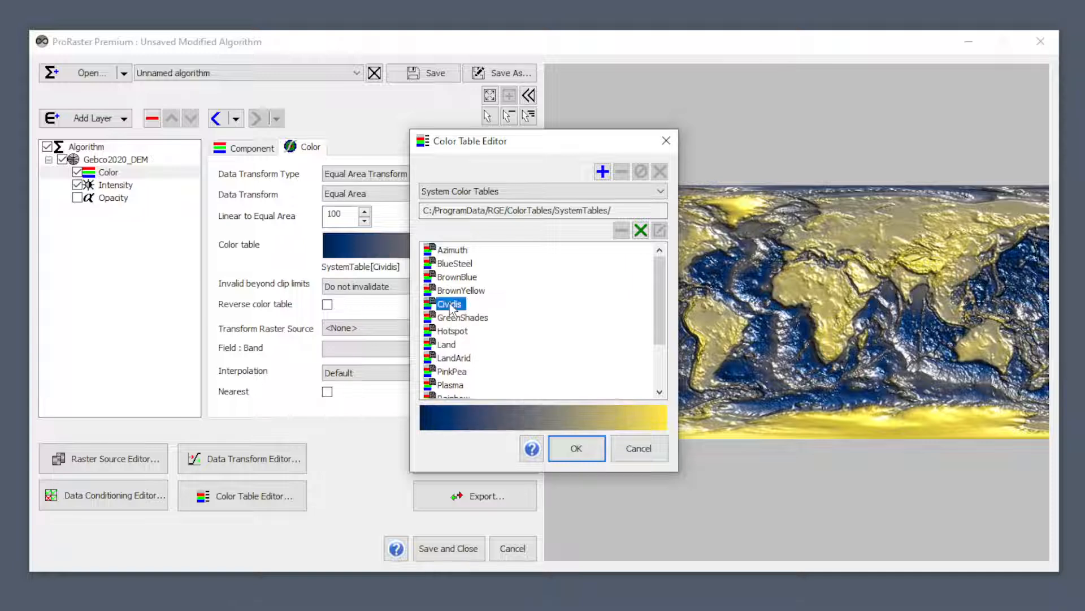
pyautogui.click(456, 358)
pyautogui.scroll(-2, 585, 361)
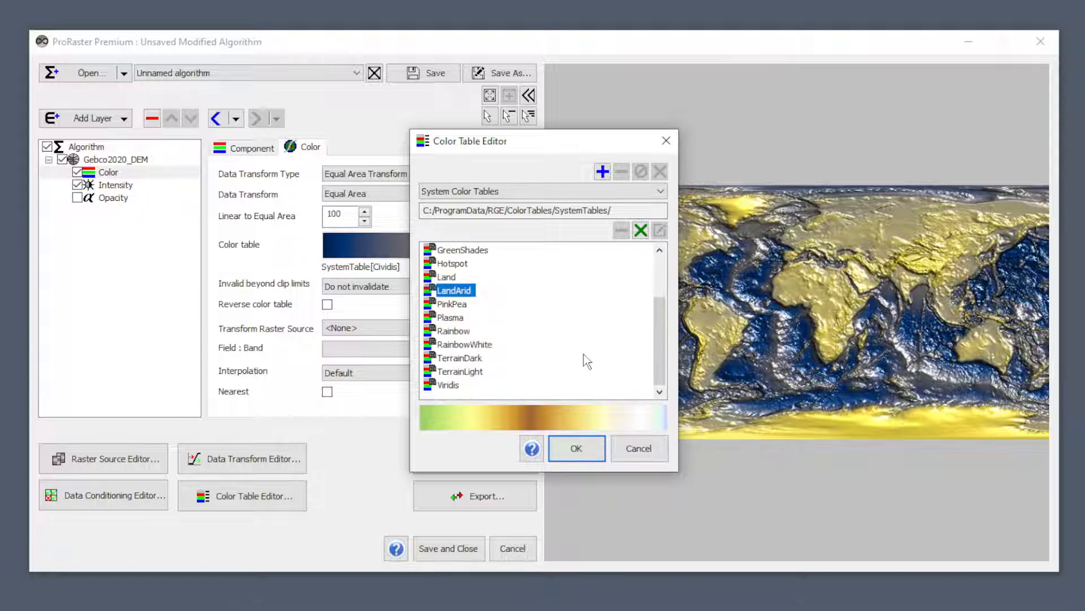
pyautogui.click(466, 345)
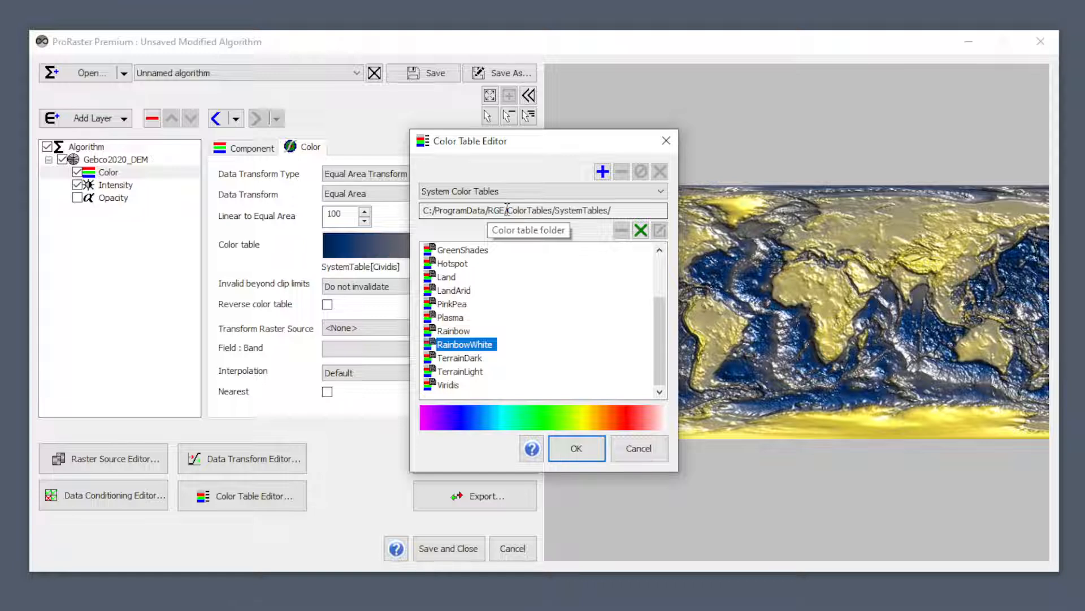
# - Preview the atlas_land_bsl and ocean_ice tables in System Color Maps, and close the Color Table Editor without applying a change
pyautogui.click(555, 194)
pyautogui.click(531, 216)
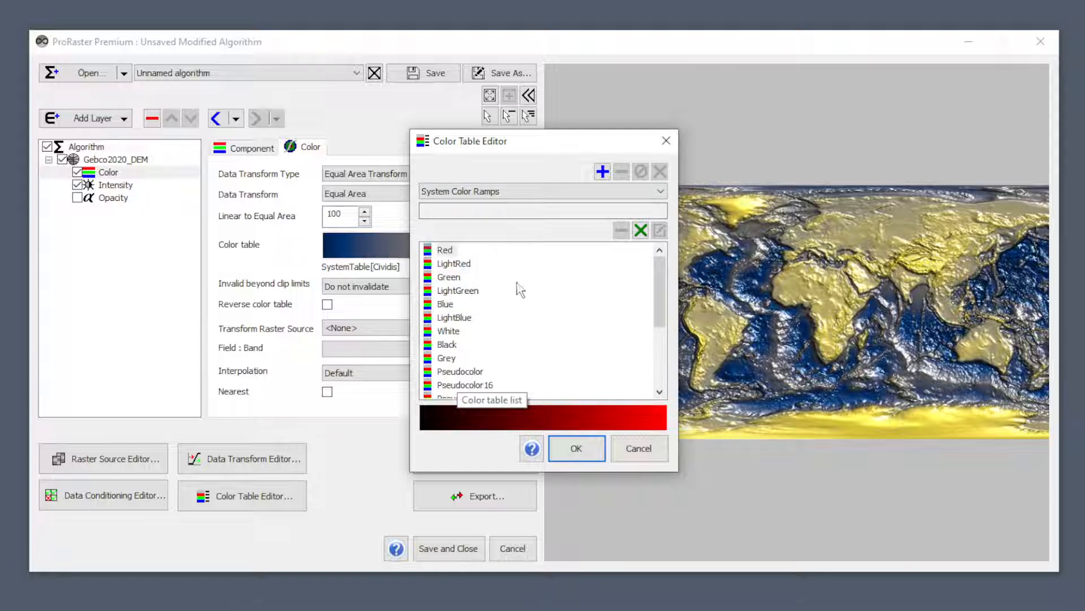
pyautogui.click(527, 194)
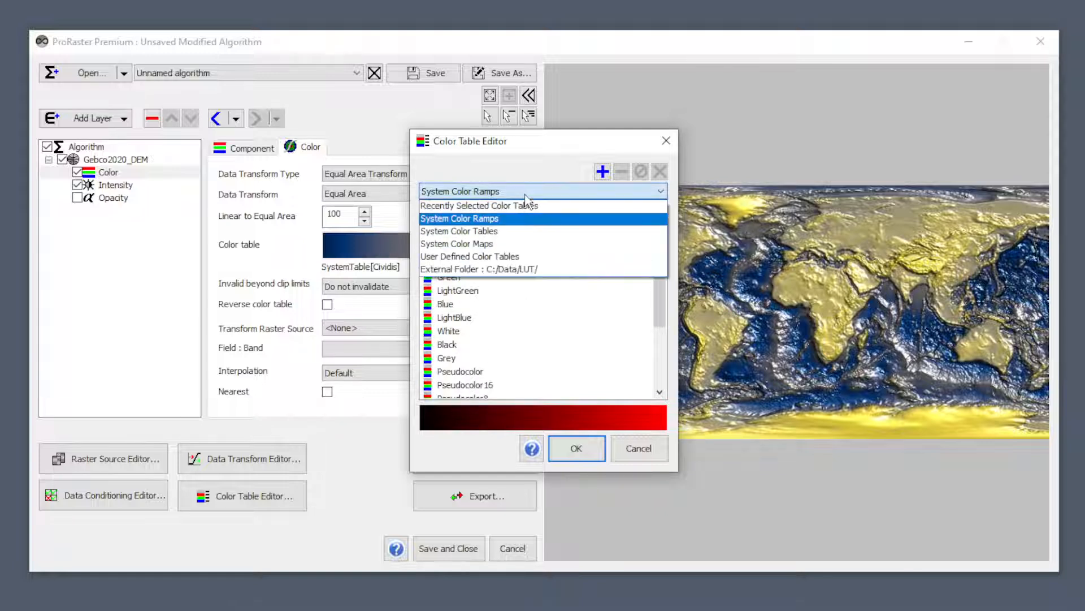
pyautogui.click(506, 247)
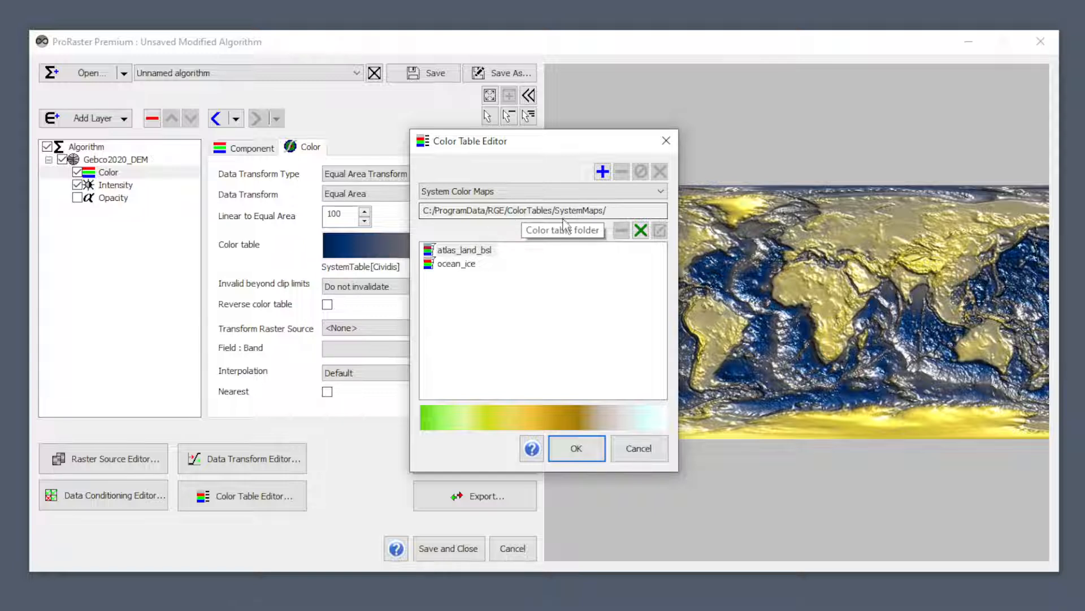
pyautogui.click(464, 250)
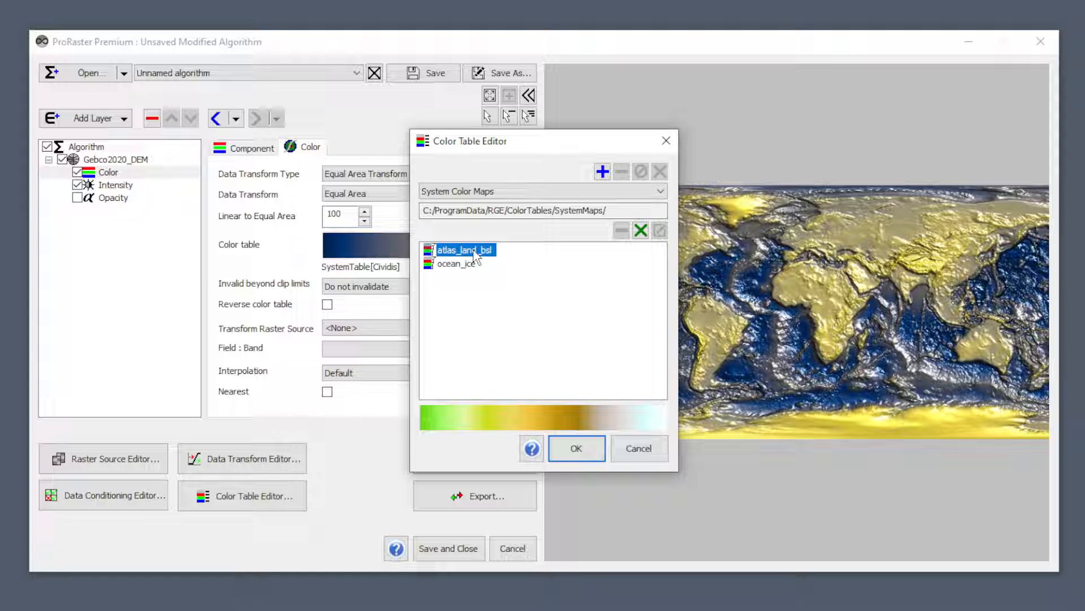
pyautogui.click(472, 264)
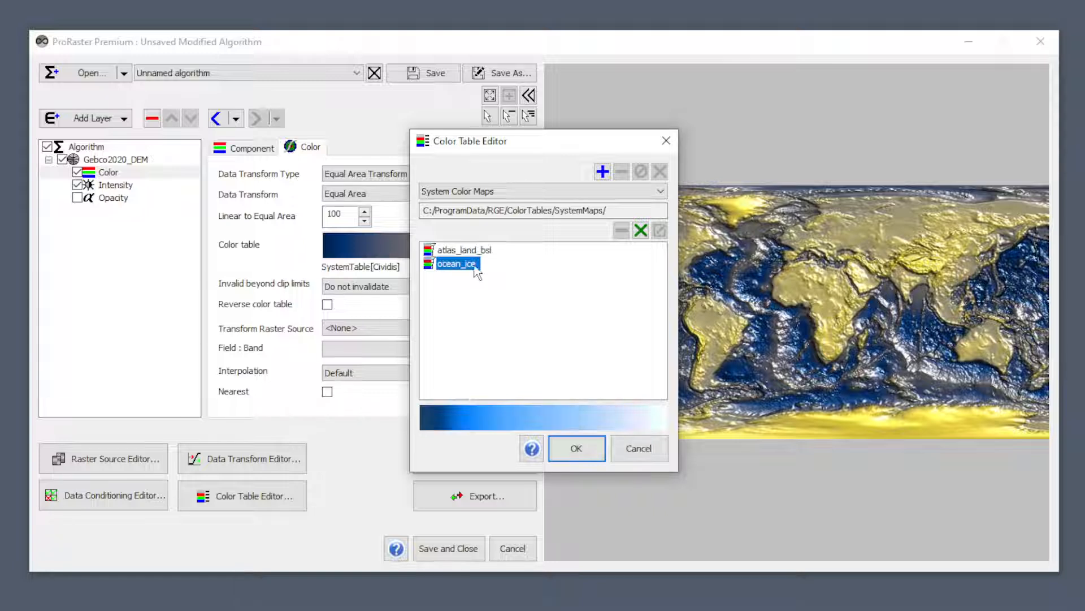
pyautogui.click(483, 251)
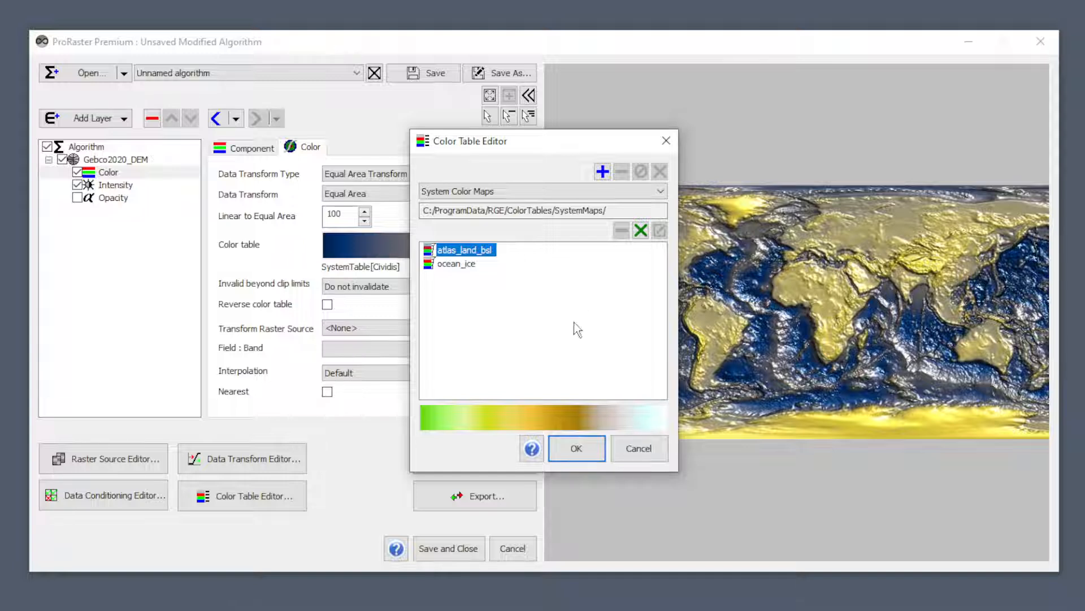
pyautogui.click(645, 452)
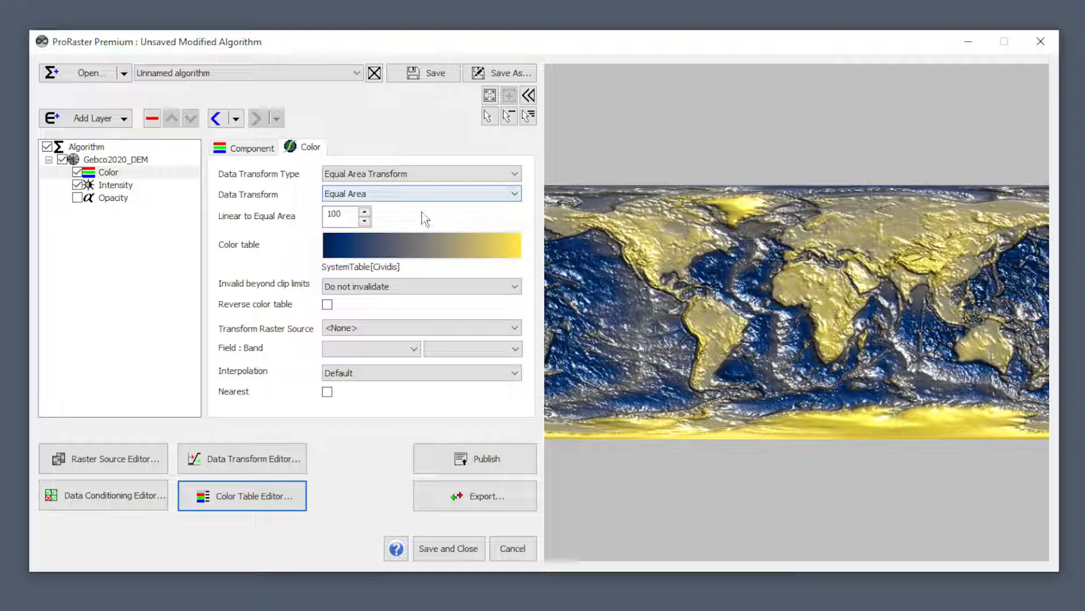
# - Try User Defined Color Tables as the Color component's data transform type, and set it to External Folder : C:/Data/LUT/
pyautogui.click(432, 170)
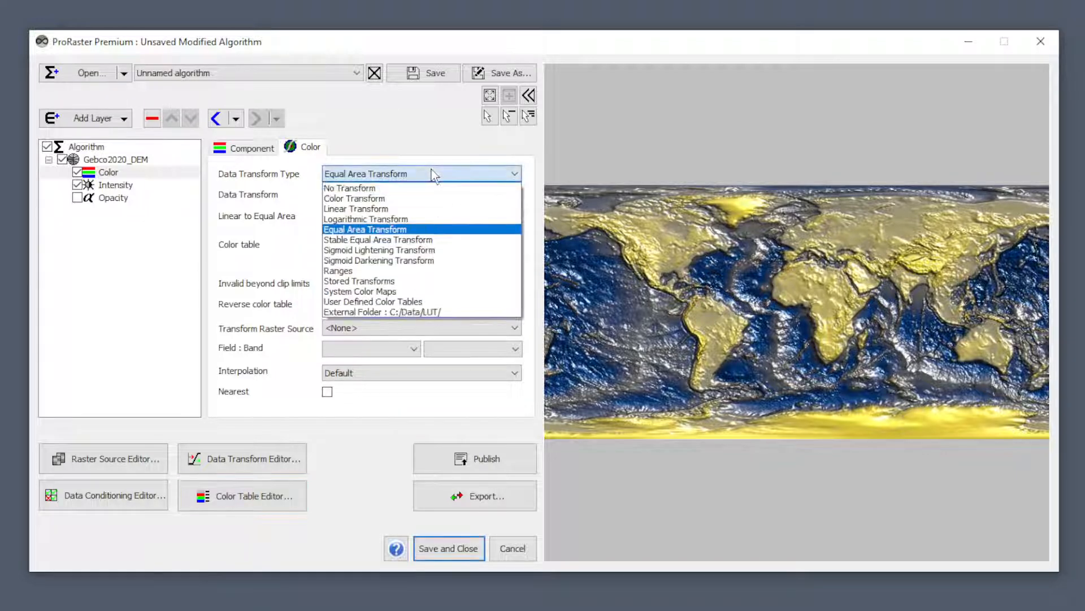
pyautogui.click(395, 302)
pyautogui.click(399, 192)
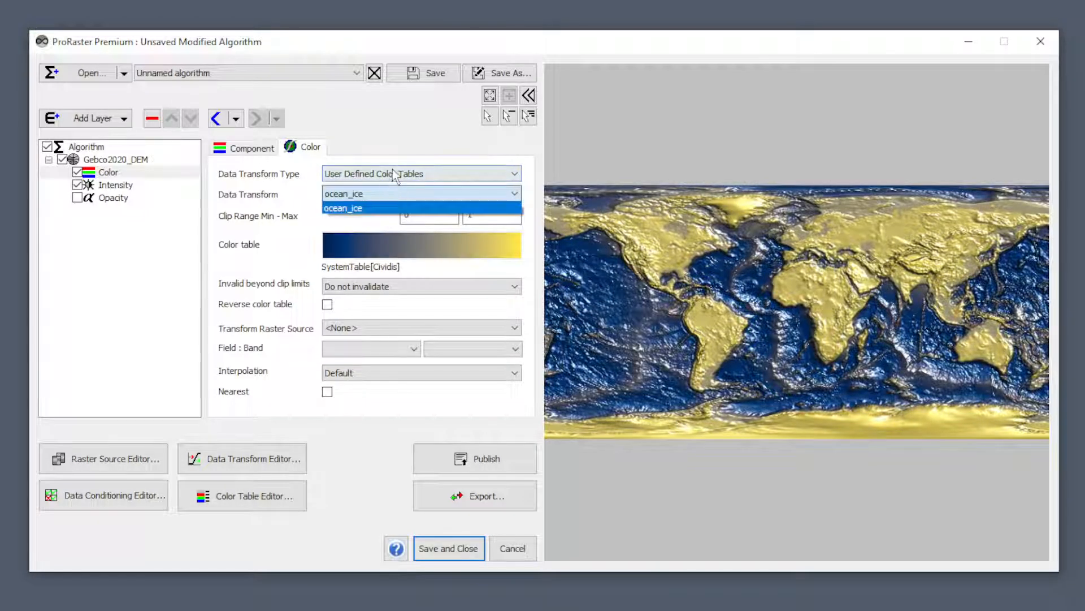
pyautogui.click(392, 173)
pyautogui.click(362, 314)
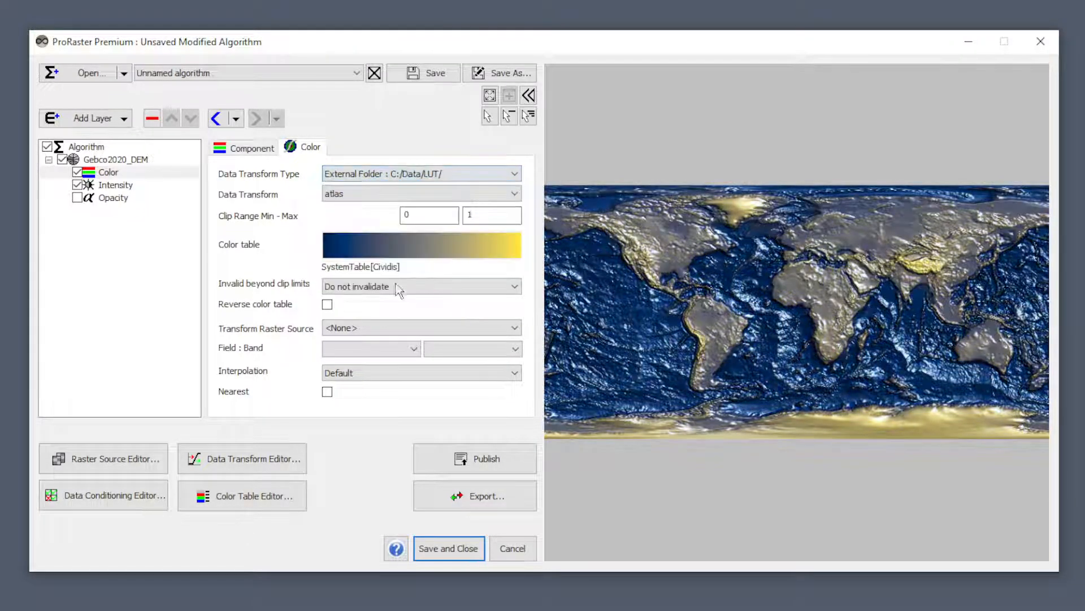
# - Apply the atlas data transform and its color table from C:/Data/LUT/ to the Color component, and inspect the preview up close
pyautogui.click(381, 192)
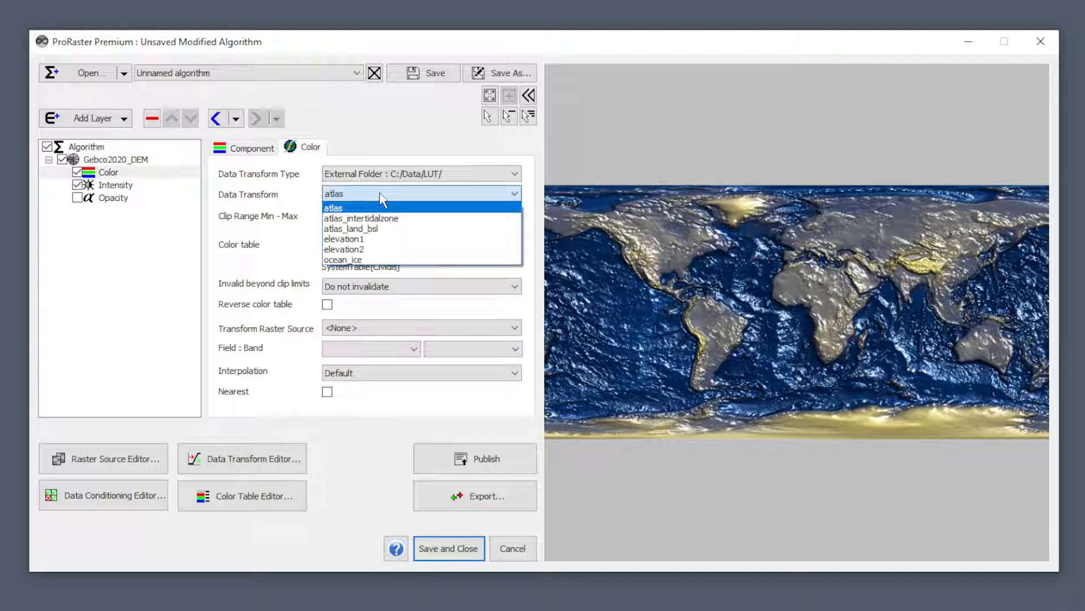
pyautogui.click(380, 194)
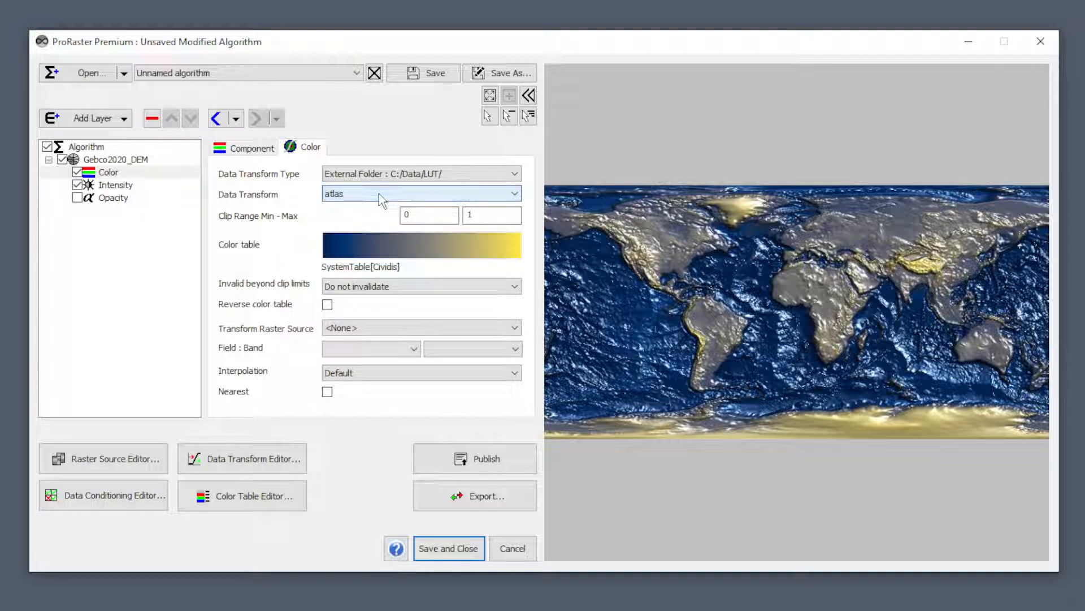
pyautogui.click(398, 243)
pyautogui.click(487, 303)
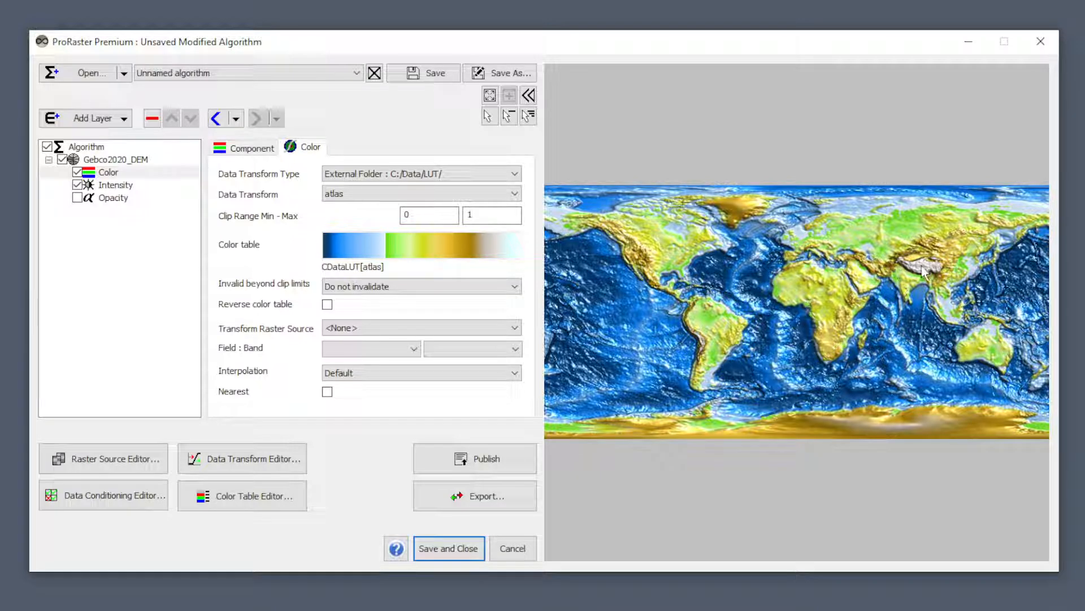
pyautogui.scroll(4, 922, 270)
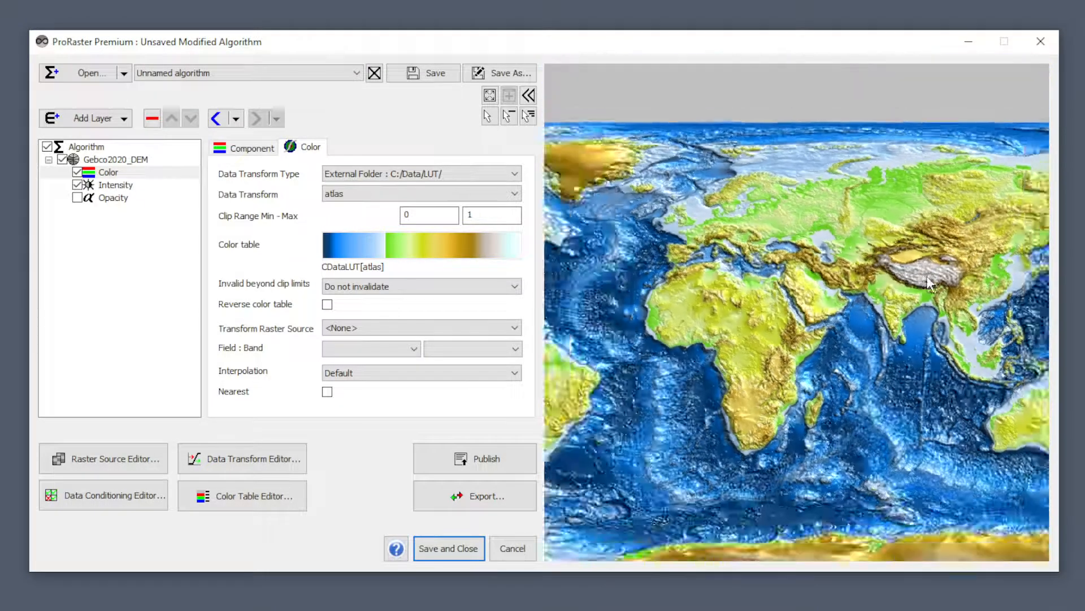
pyautogui.scroll(-4, 930, 283)
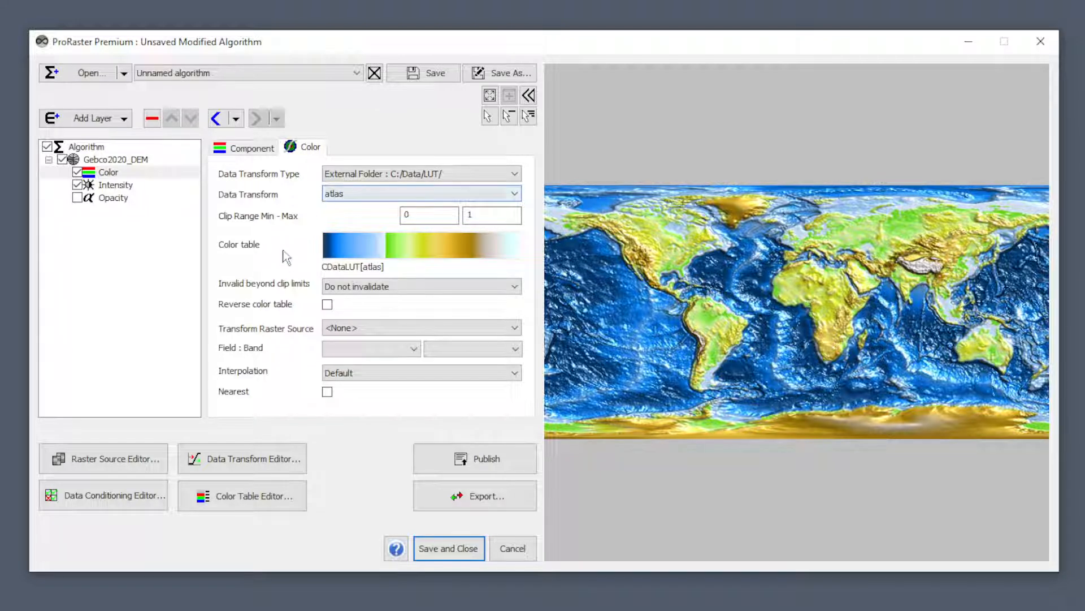
# - Open the Color Table Editor and view the User Defined Color Tables and the External Folder : C:/Data/LUT/ tables
pyautogui.click(264, 500)
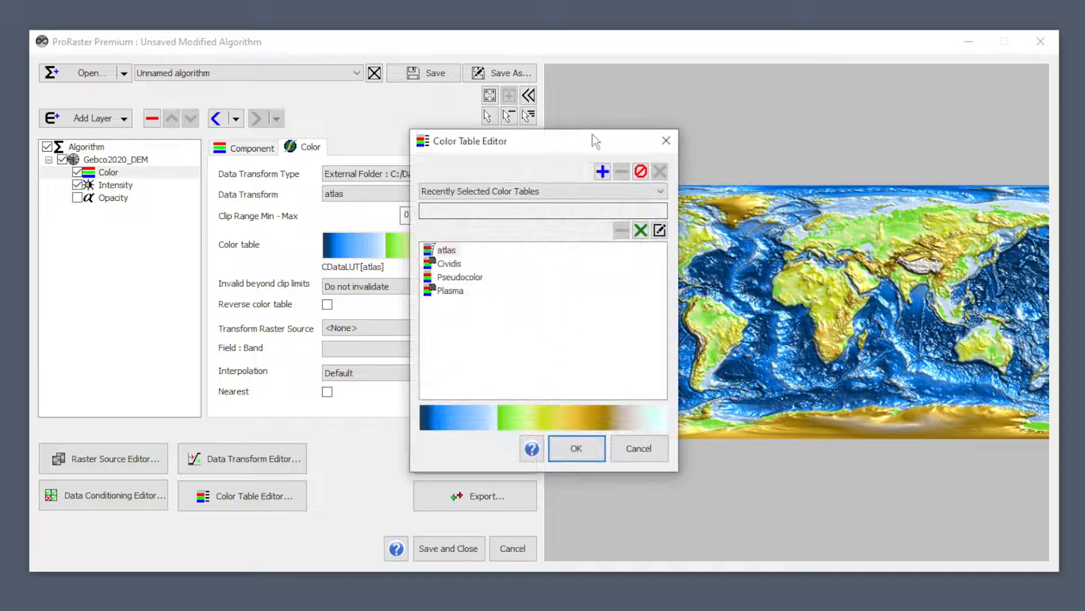
pyautogui.moveTo(556, 138); pyautogui.dragTo(389, 125)
pyautogui.click(382, 182)
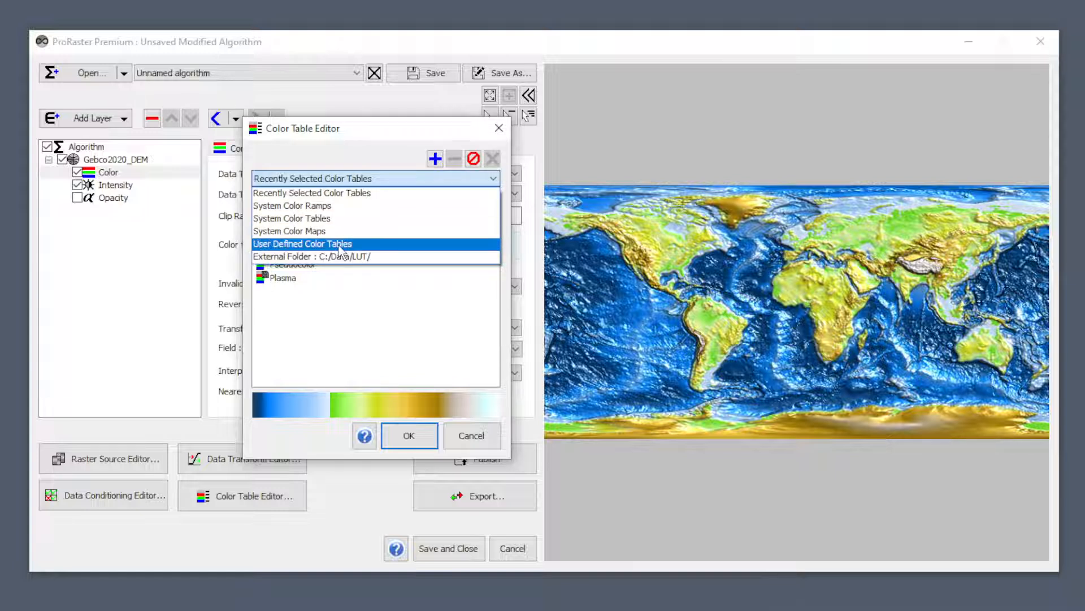
pyautogui.click(341, 244)
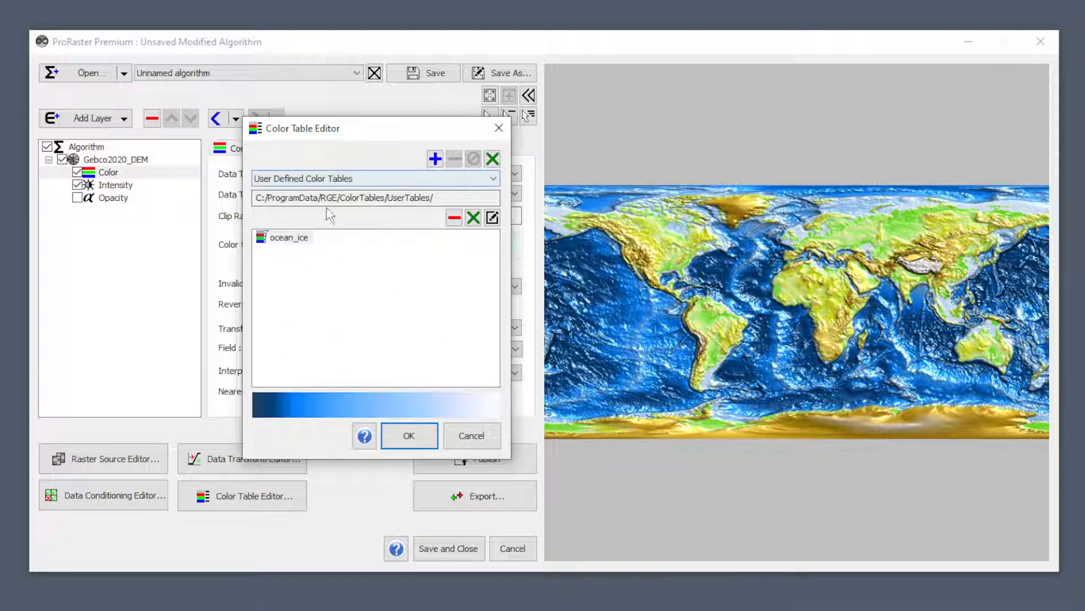
pyautogui.click(385, 179)
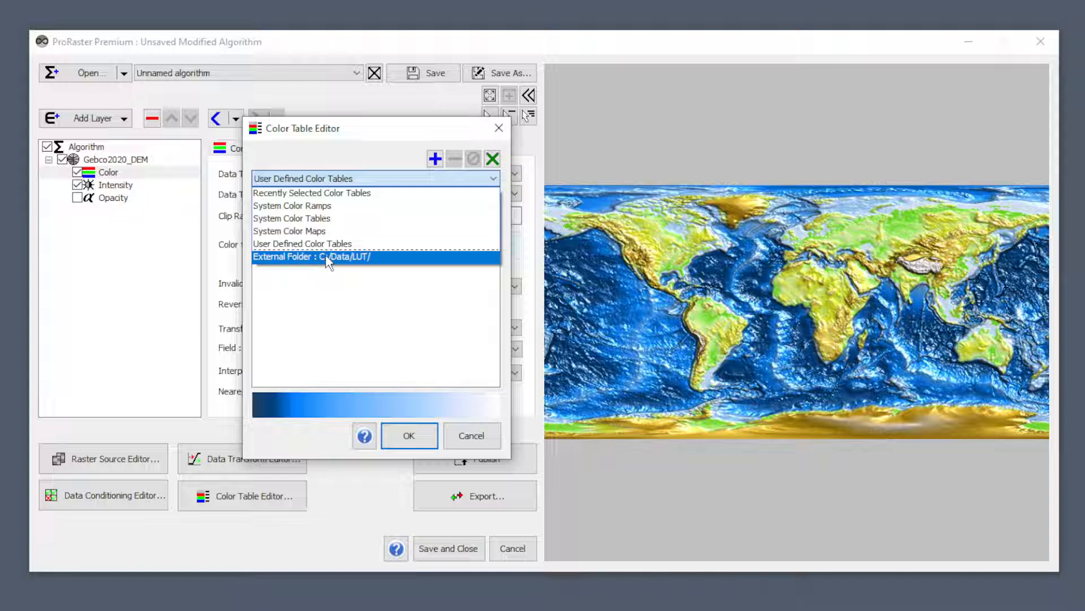
pyautogui.click(326, 258)
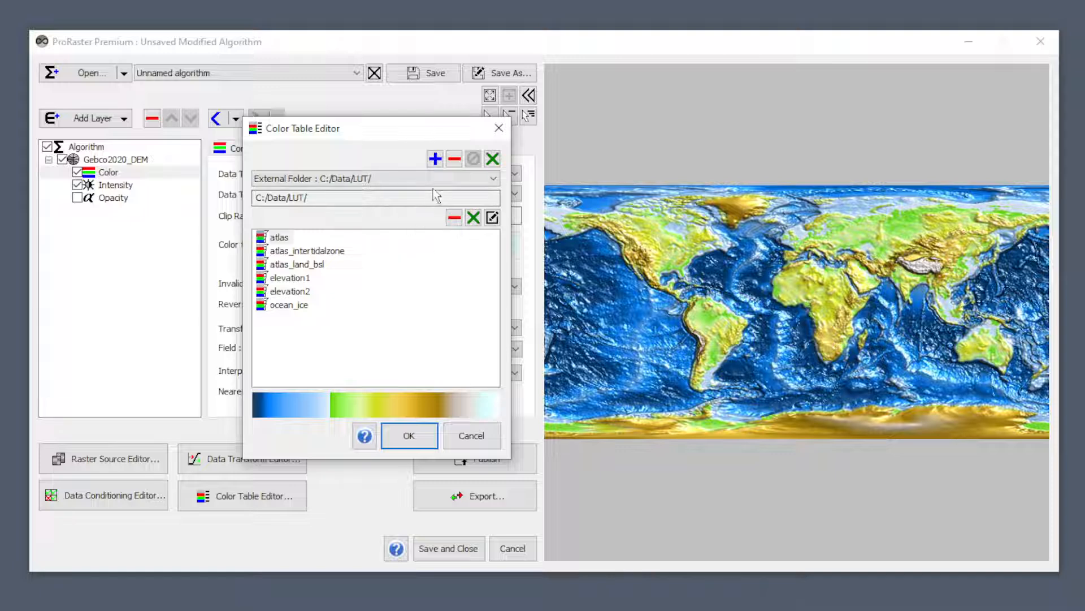
# - Add the folder C:/Program Files/MapInfo/Professional2021-1/Raster/ColorPalettes as an external color table folder
pyautogui.click(435, 159)
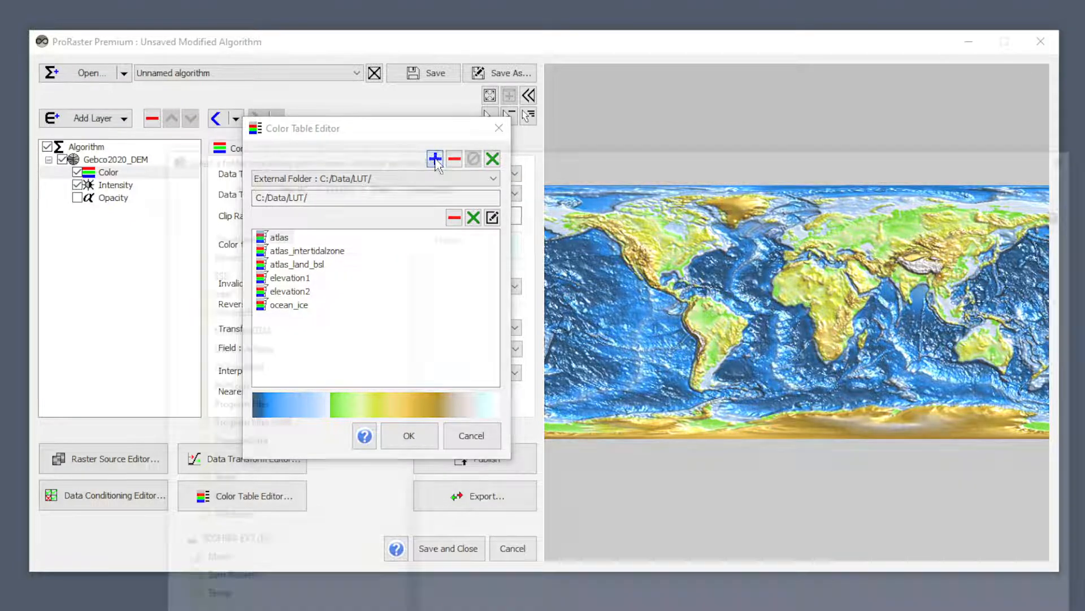
pyautogui.scroll(1, 406, 508)
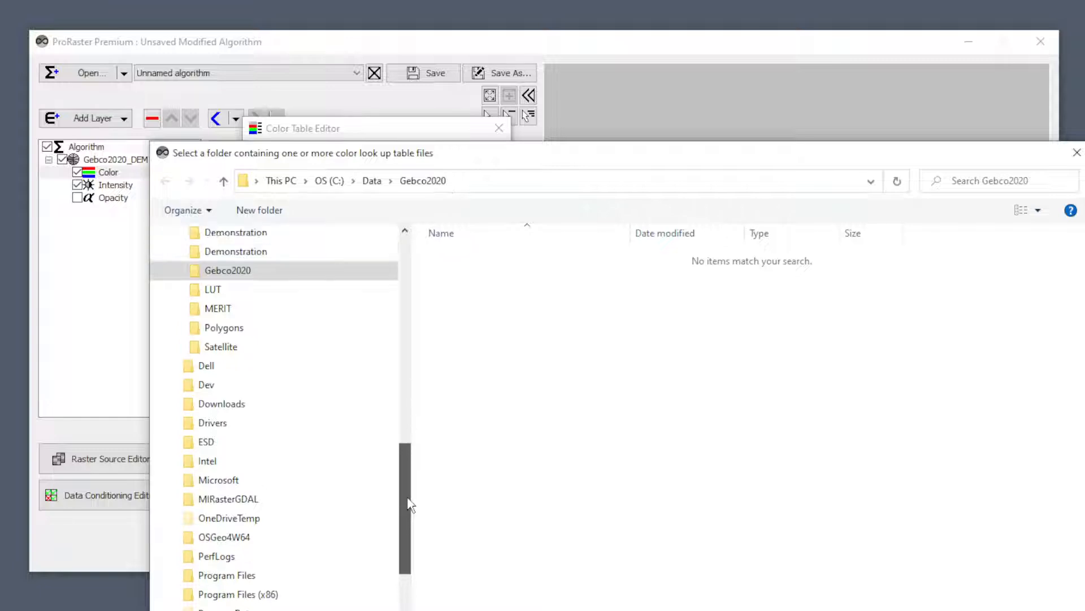
pyautogui.scroll(-1, 401, 510)
pyautogui.click(260, 521)
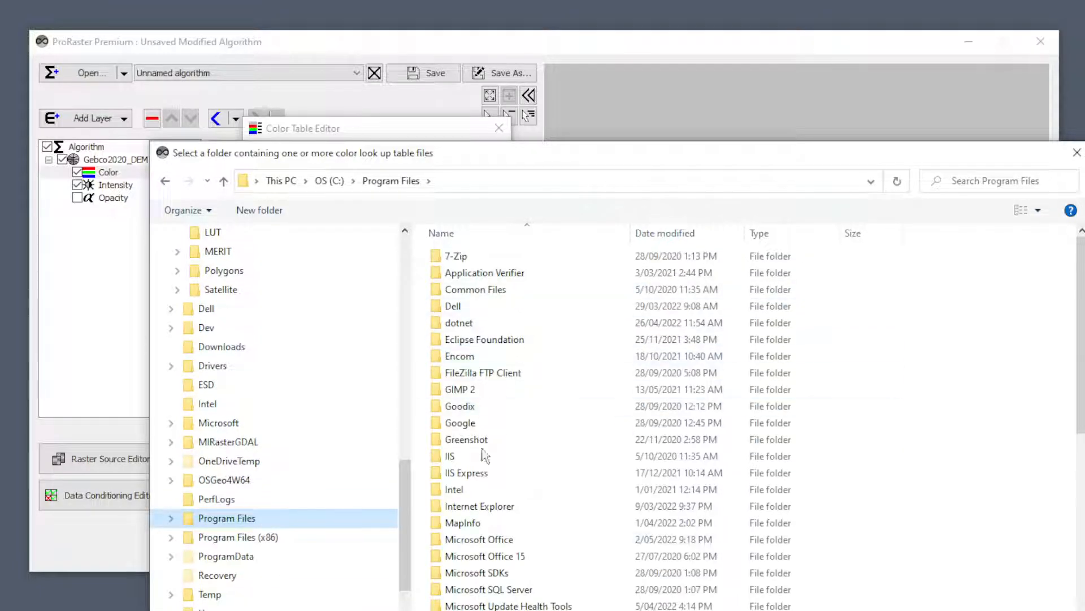
pyautogui.scroll(-3, 489, 509)
pyautogui.doubleClick(478, 387)
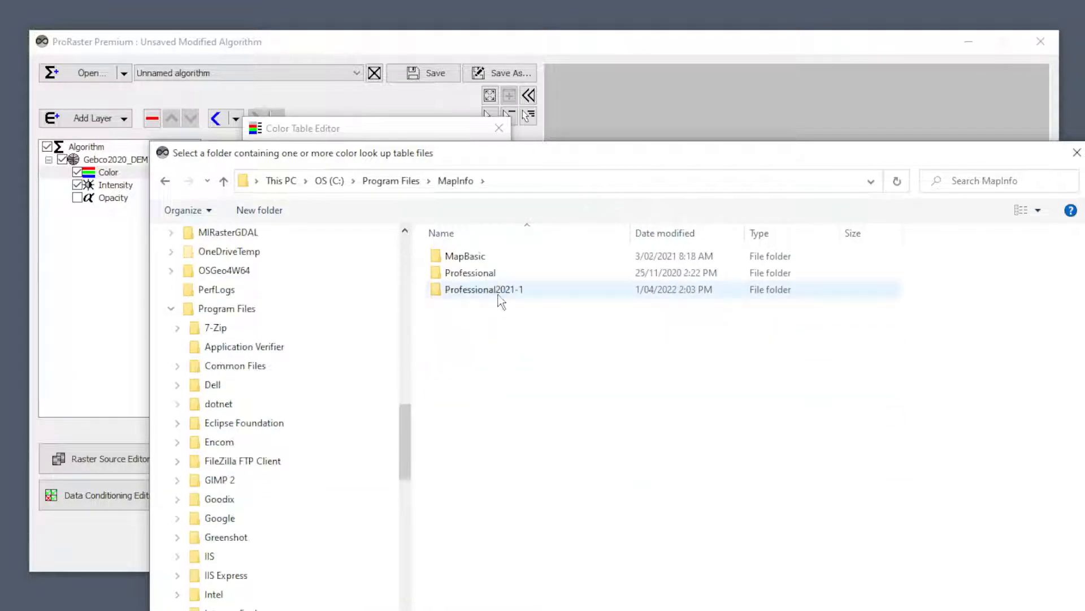
pyautogui.doubleClick(498, 289)
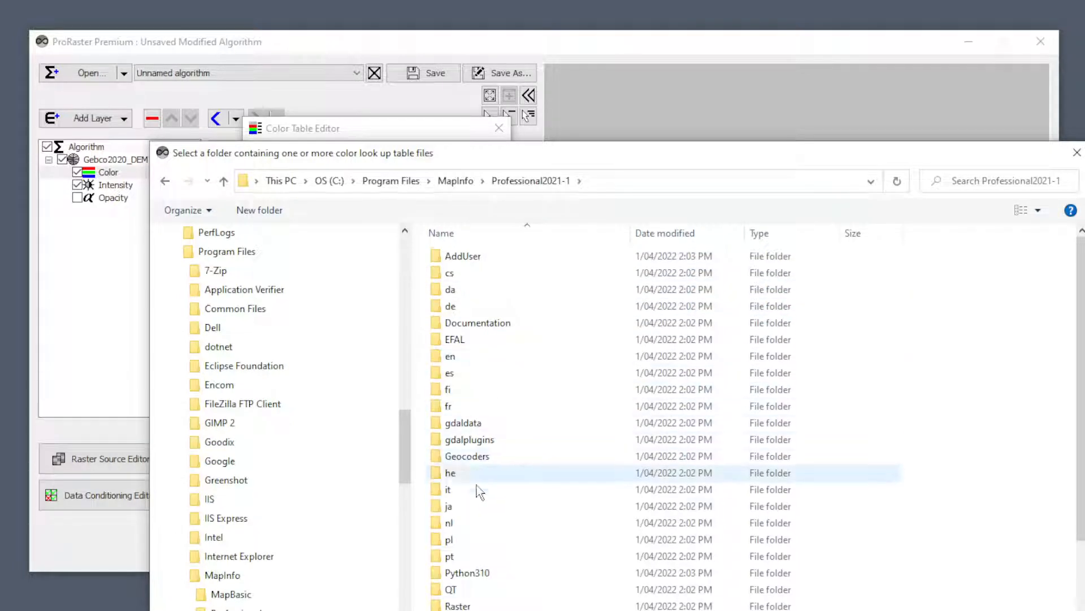
pyautogui.scroll(-2, 478, 512)
pyautogui.doubleClick(480, 523)
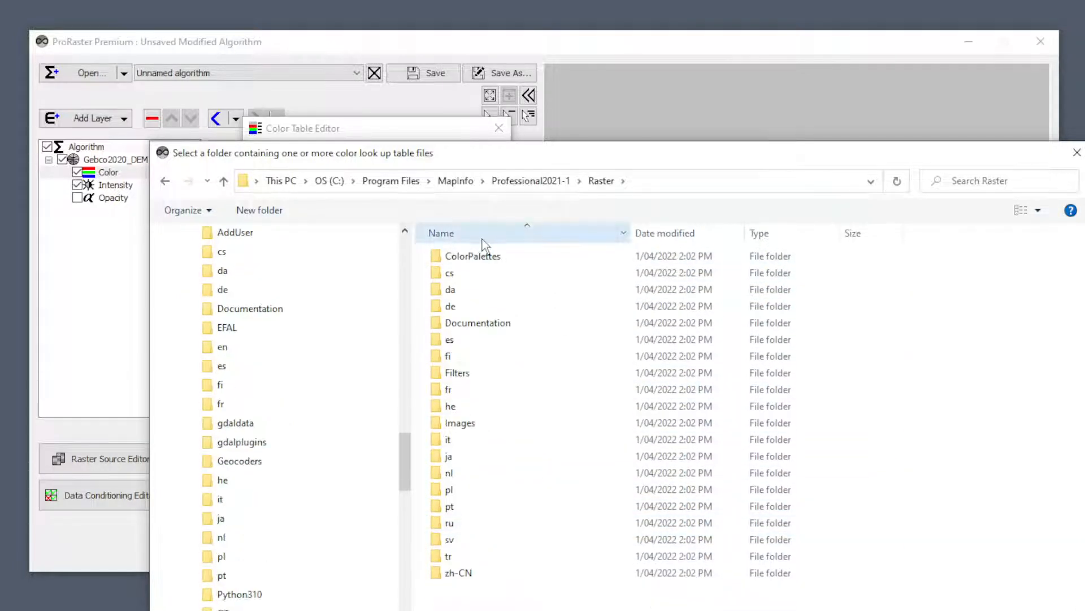
pyautogui.doubleClick(484, 253)
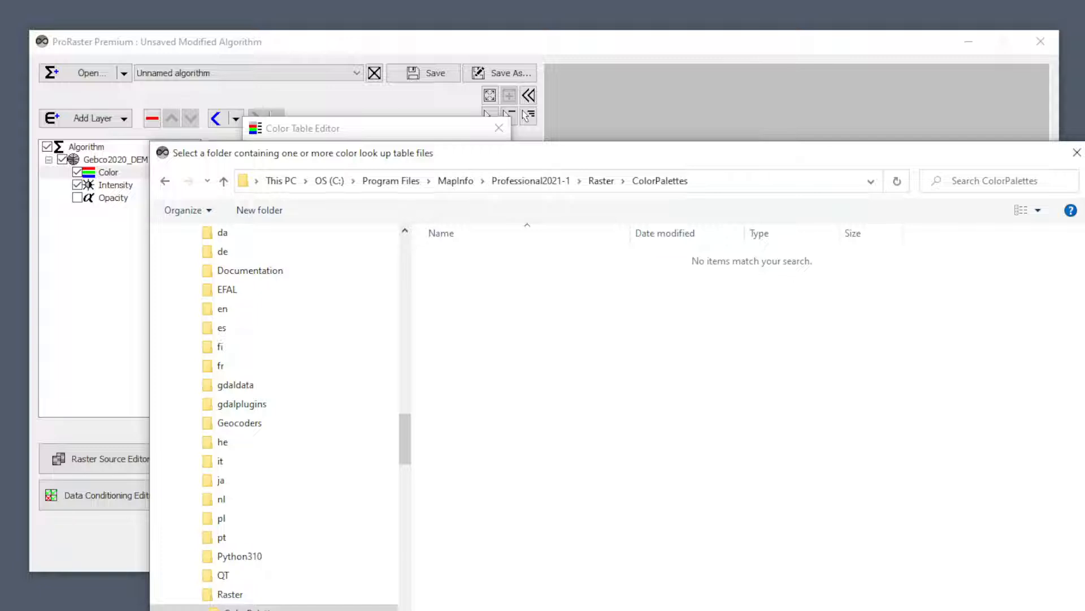
pyautogui.press('Return')
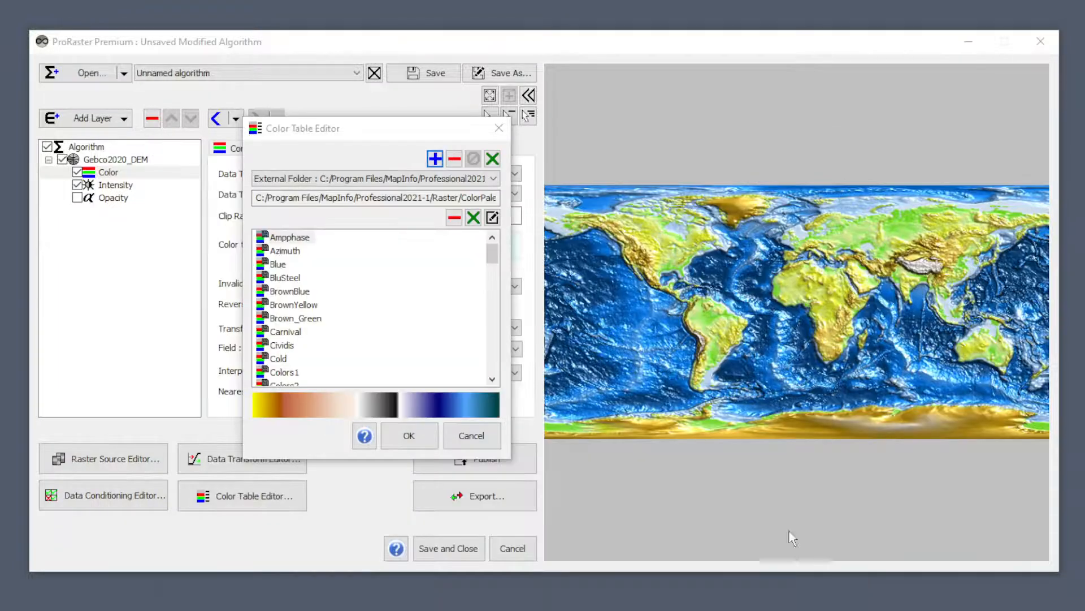
# - Browse the tables in the MapInfo ColorPalettes external folder and preview Terrain2, Viridis and Brown_Green
pyautogui.click(436, 180)
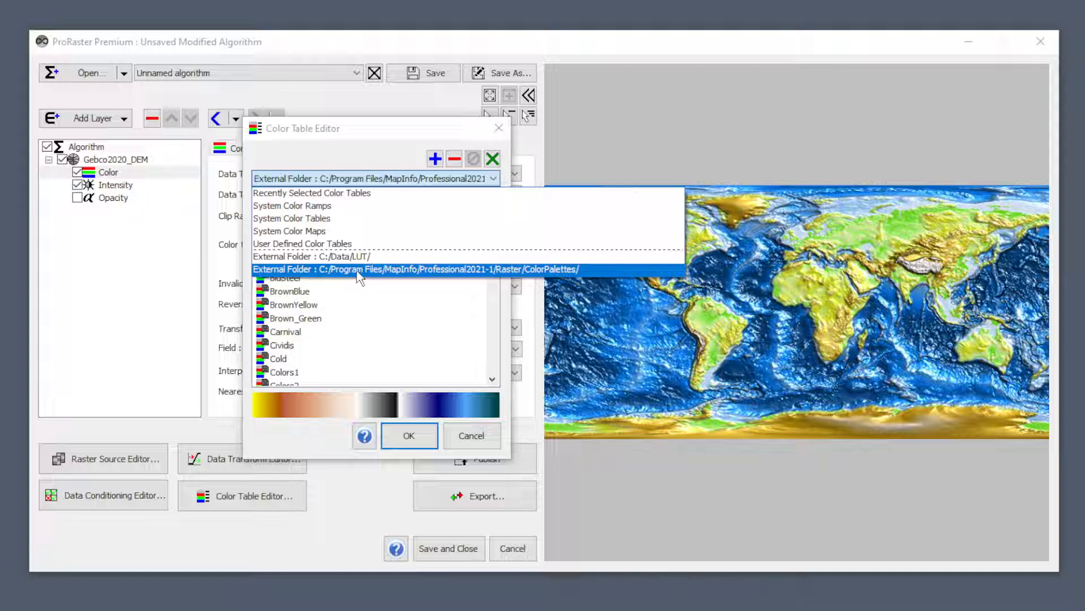
pyautogui.click(436, 360)
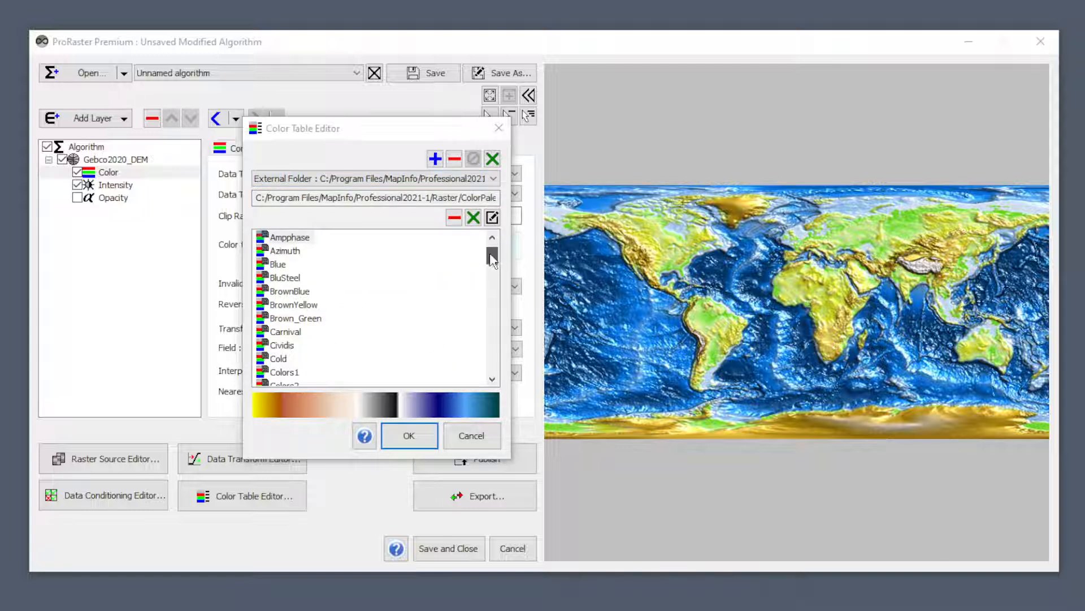
pyautogui.moveTo(492, 254); pyautogui.dragTo(490, 362)
pyautogui.click(302, 307)
pyautogui.click(287, 318)
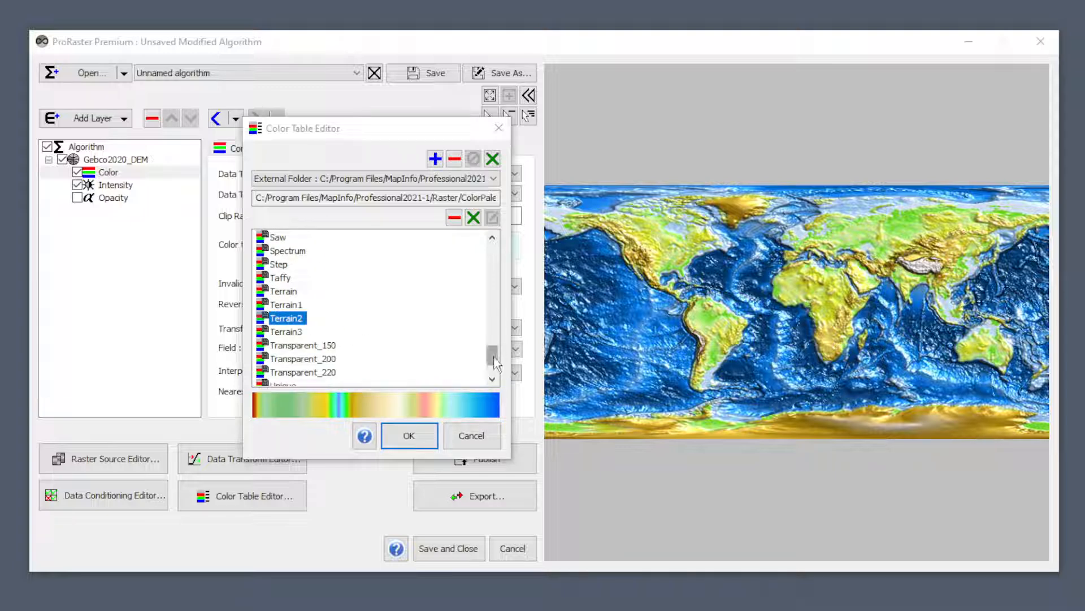
pyautogui.scroll(-2, 404, 356)
pyautogui.click(282, 331)
pyautogui.click(281, 346)
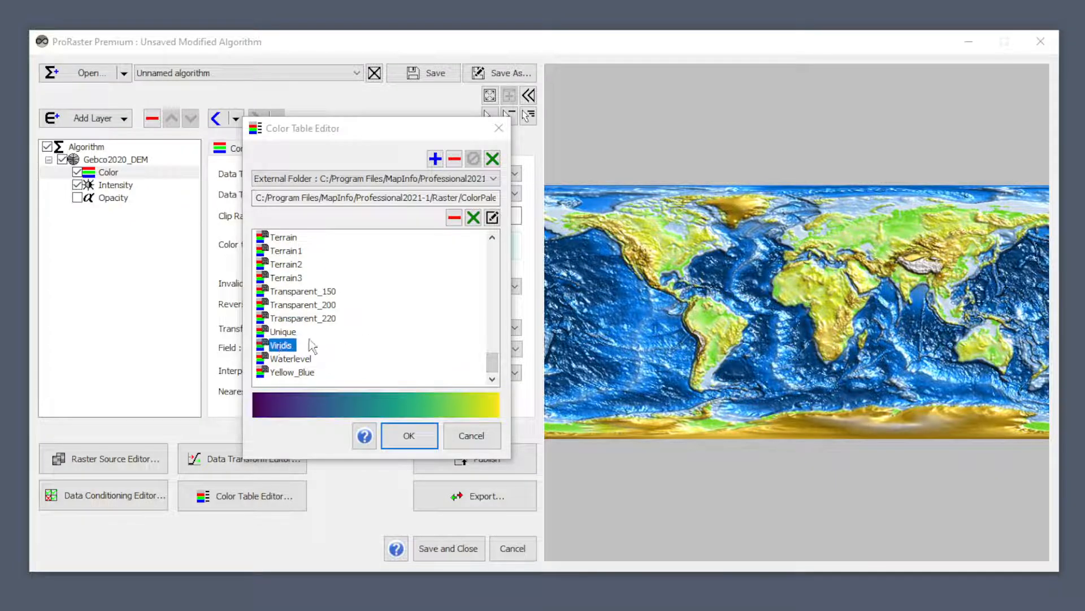
pyautogui.moveTo(492, 362); pyautogui.dragTo(491, 249)
pyautogui.click(300, 291)
pyautogui.click(297, 318)
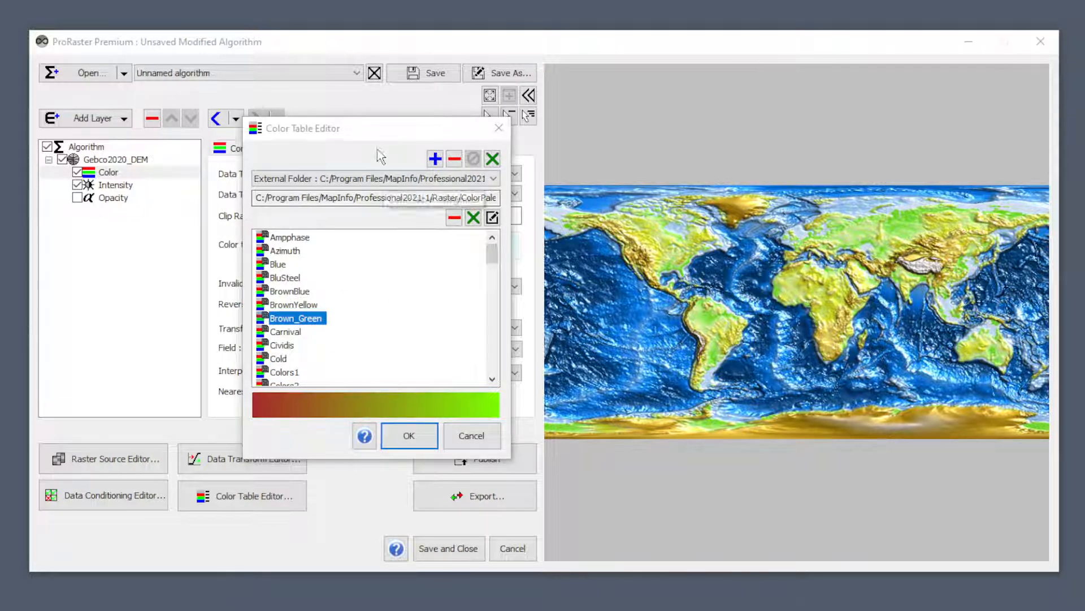
pyautogui.moveTo(384, 129); pyautogui.dragTo(401, 143)
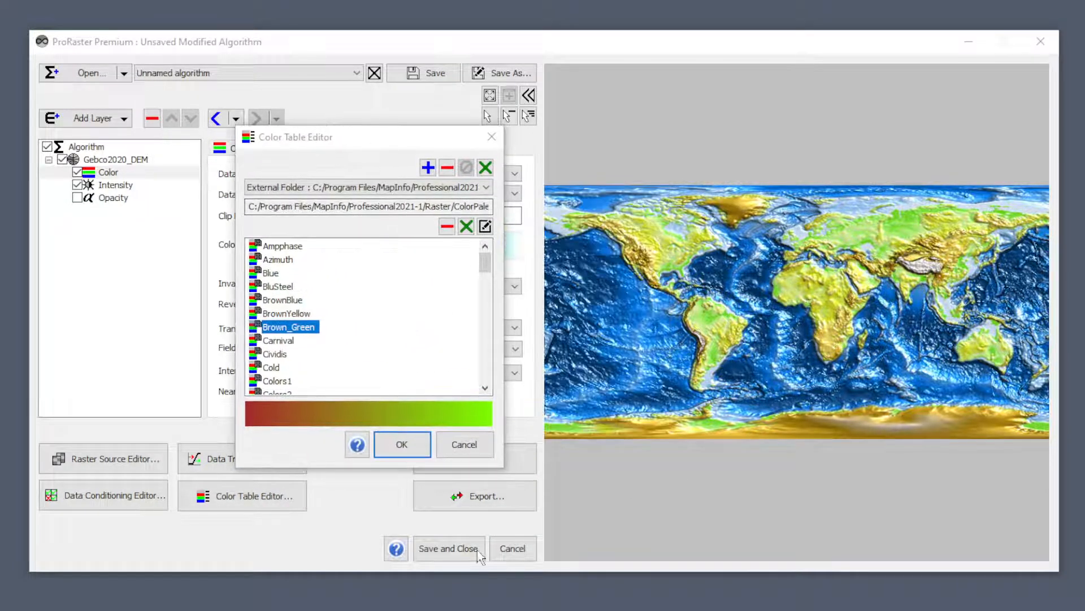
# - Remove the MapInfo ColorPalettes external folder, and select ocean_ice in the User Defined Color Tables
pyautogui.click(447, 169)
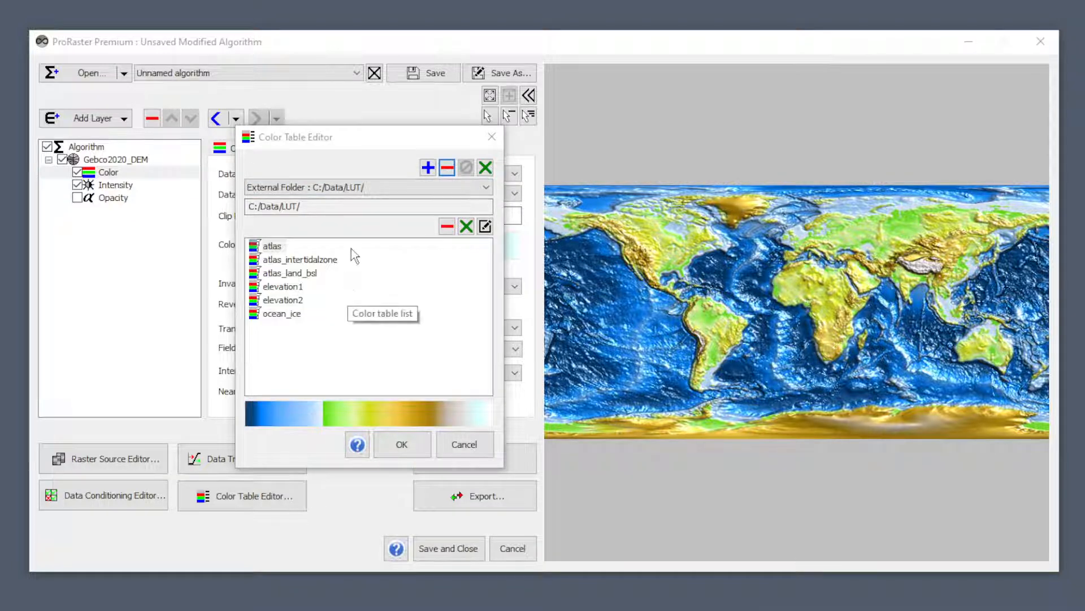
pyautogui.click(441, 189)
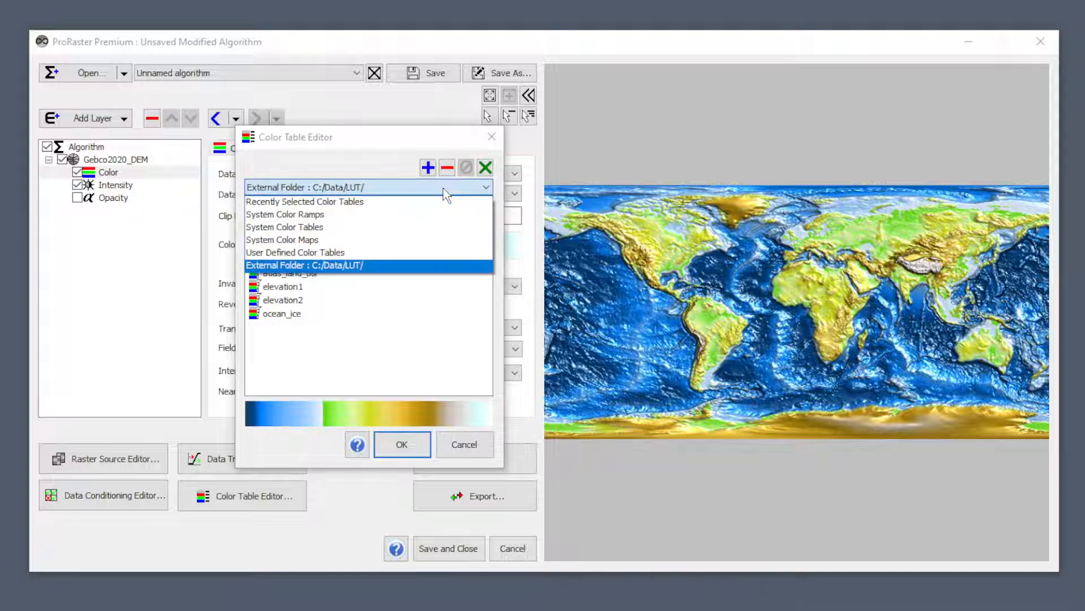
pyautogui.click(353, 252)
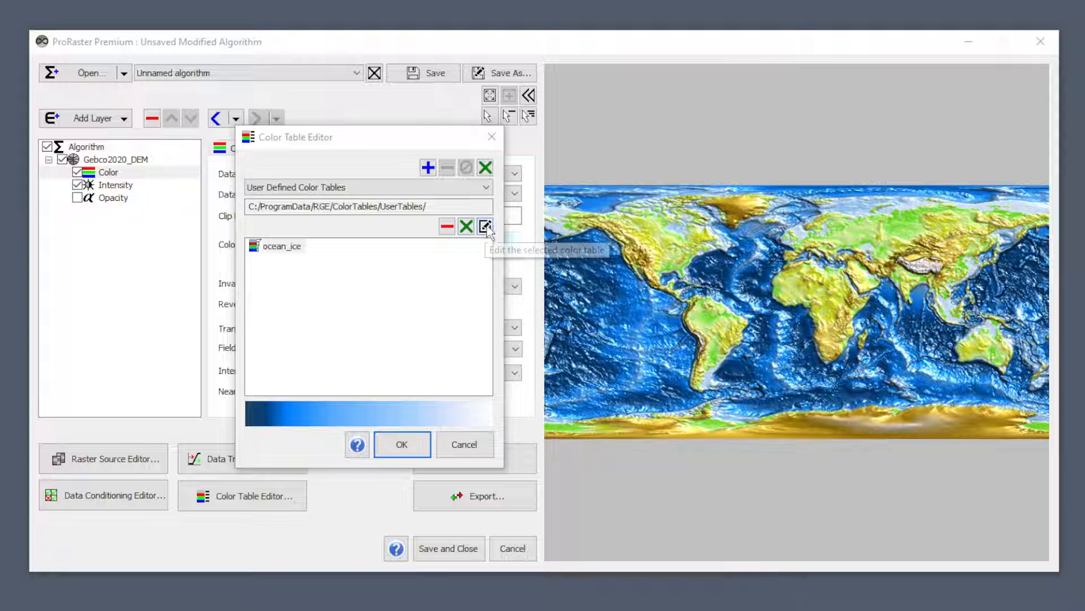
pyautogui.click(299, 247)
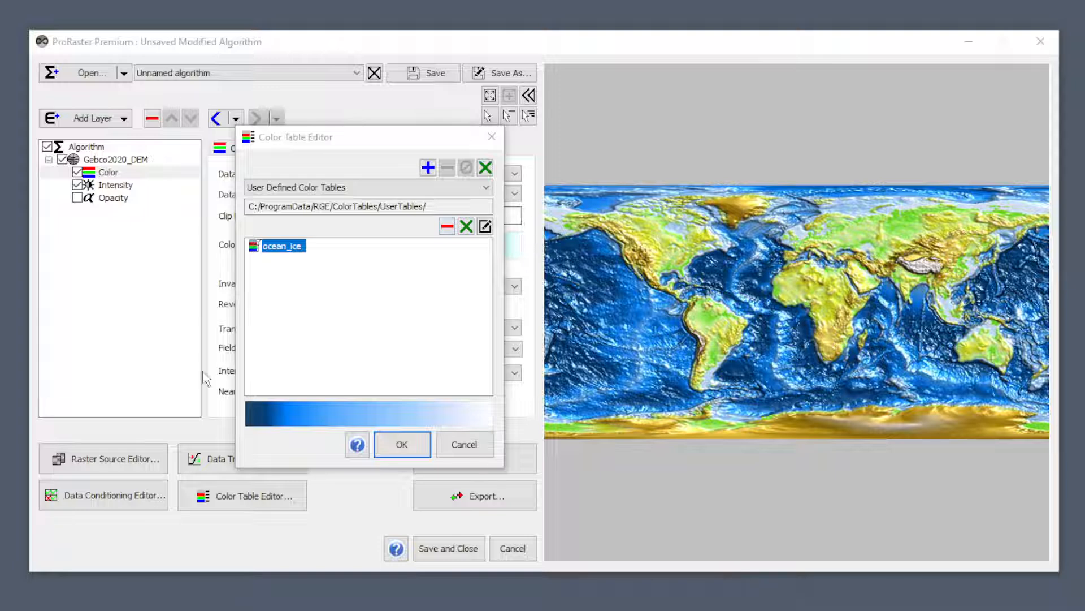
# - Look at the Map and Legend creation options, and create and select a user-defined color look-up table of type Table named MyNewColorTableFileName
pyautogui.click(485, 168)
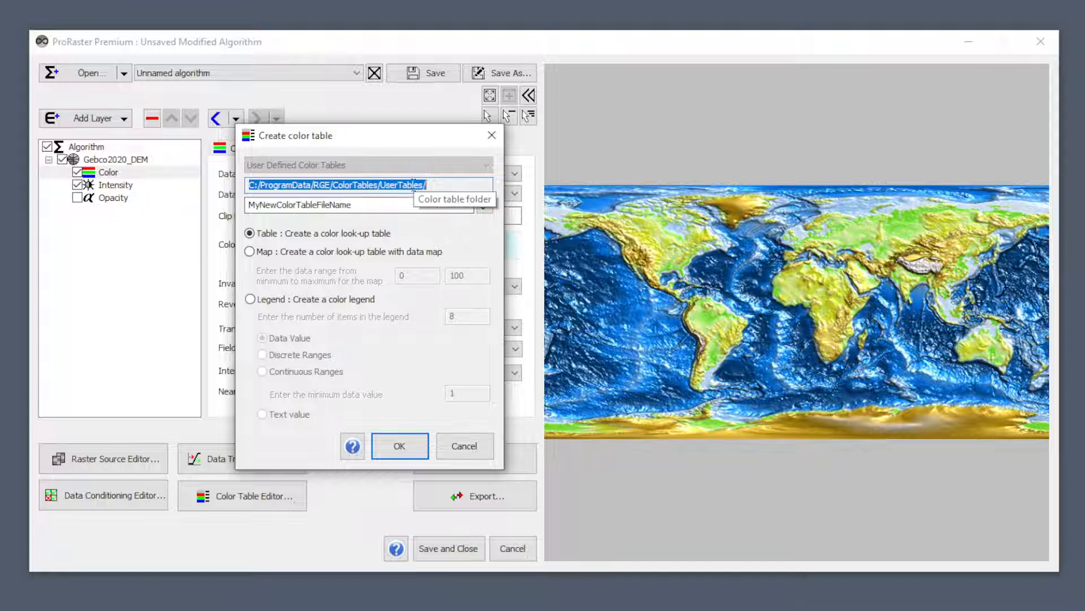
pyautogui.click(355, 204)
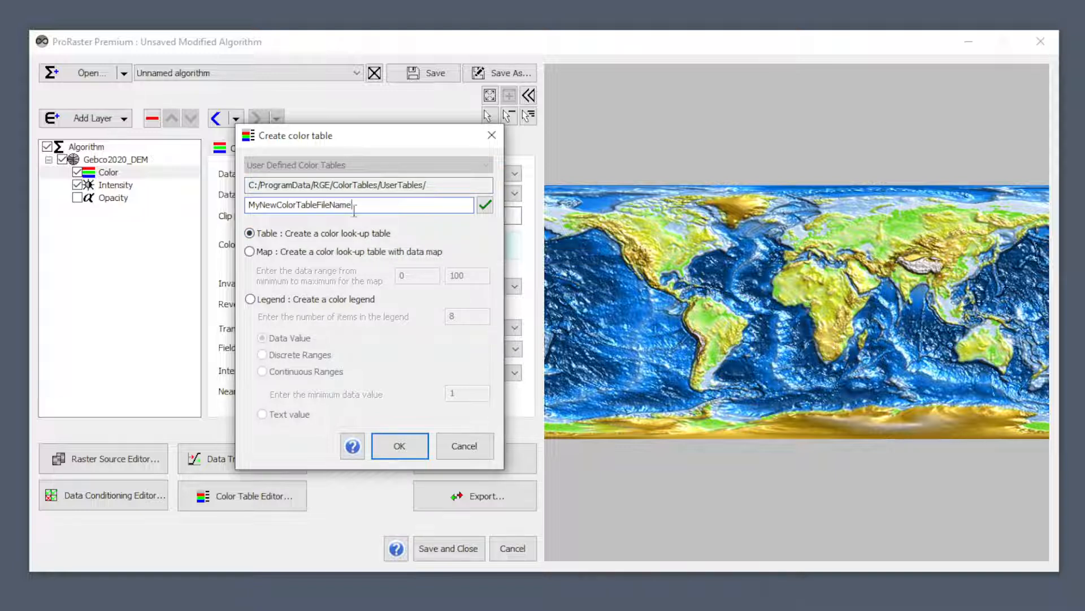
pyautogui.moveTo(486, 208)
pyautogui.click(251, 251)
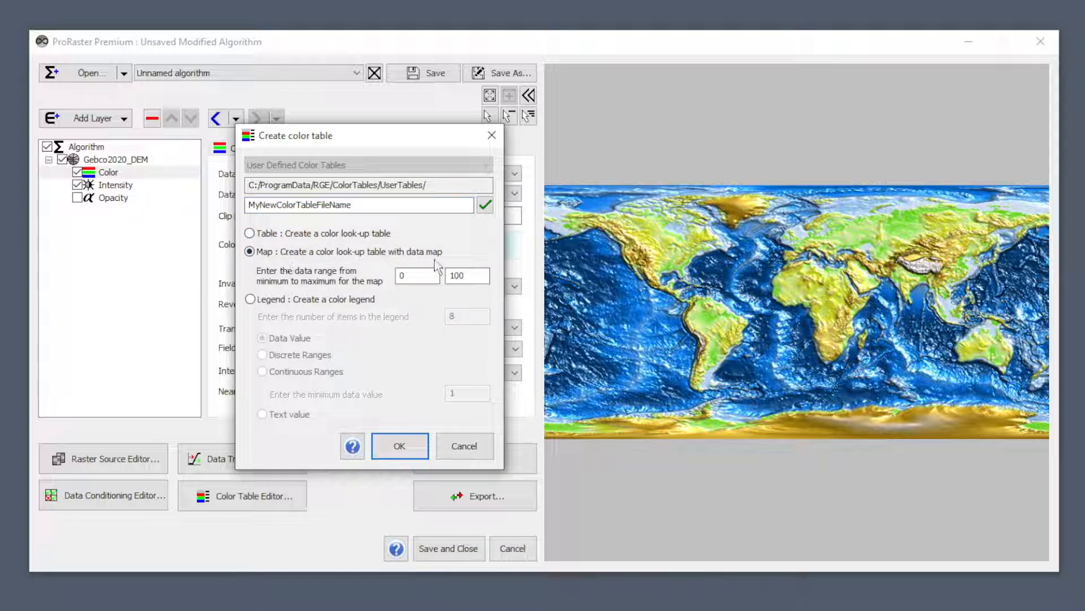
pyautogui.click(261, 303)
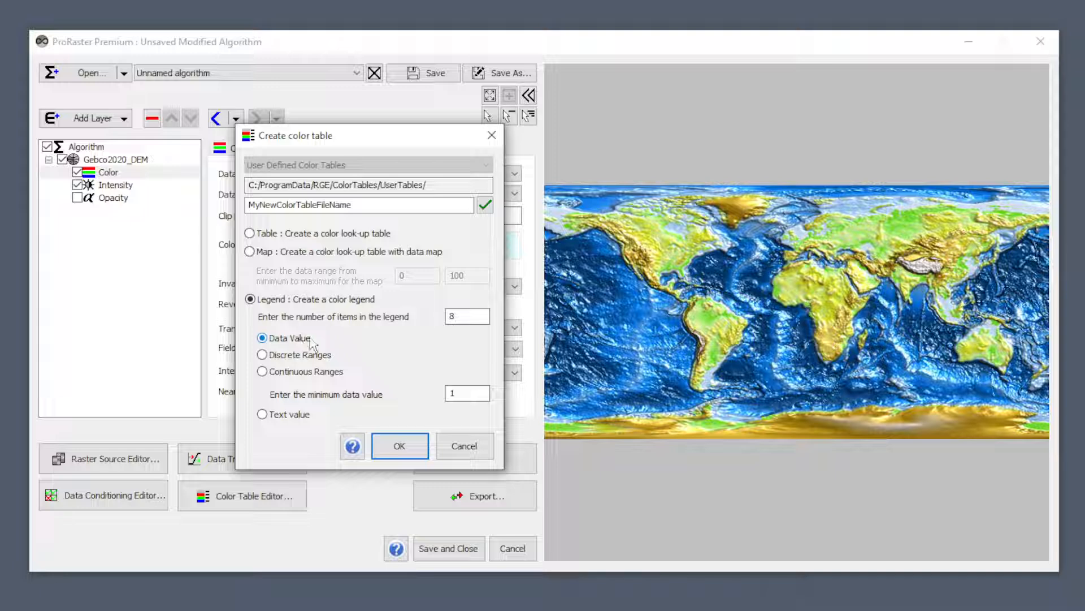
pyautogui.click(287, 233)
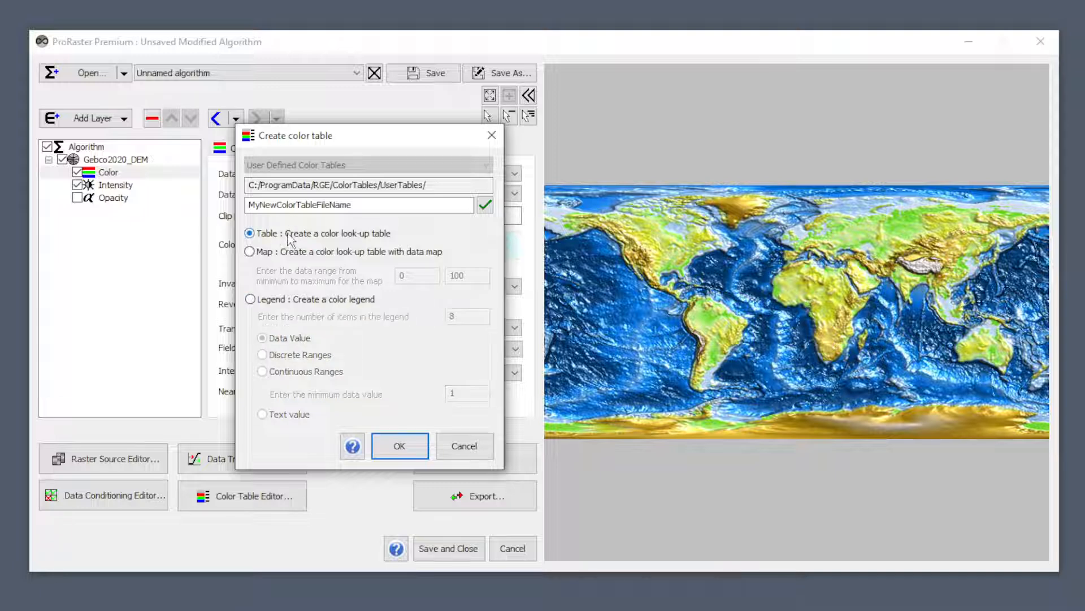
pyautogui.click(404, 446)
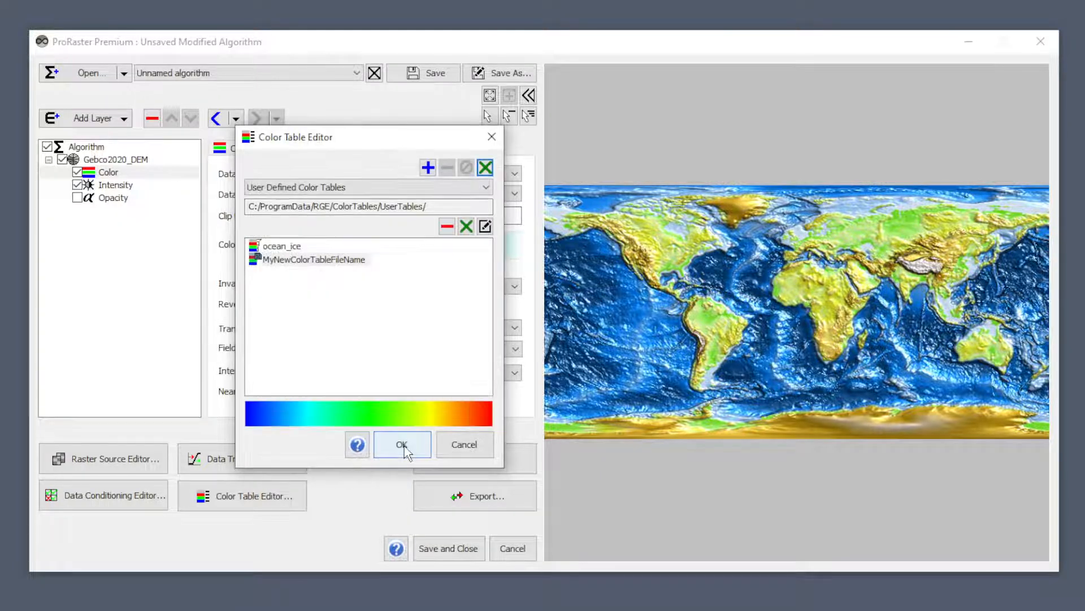
pyautogui.click(305, 260)
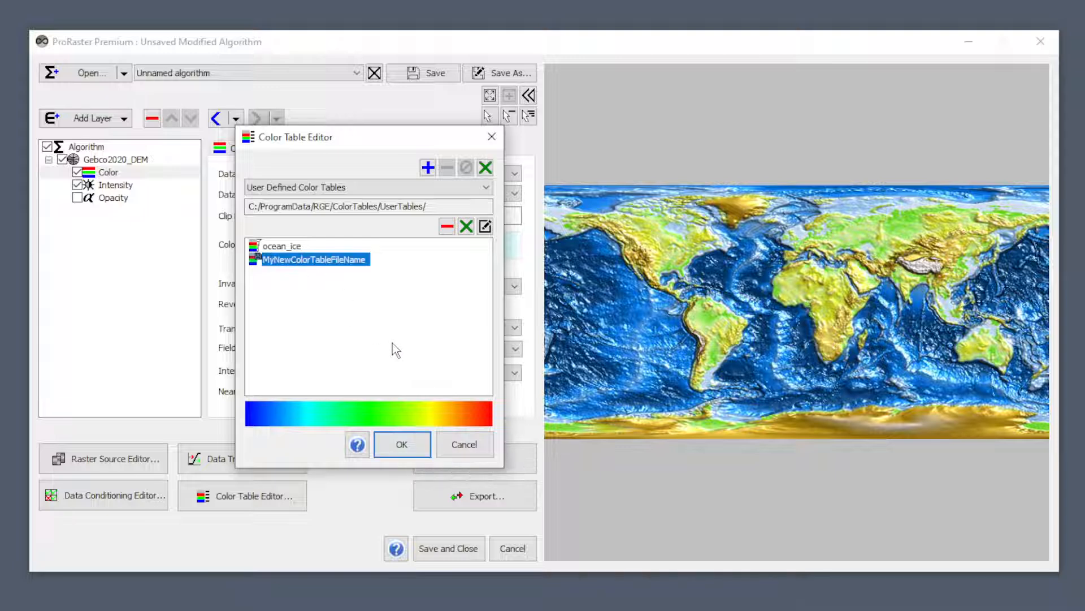
# - Open MyNewColorTableFileName for editing and try RGB Space color interpolation before switching back to HSL Space
pyautogui.click(492, 225)
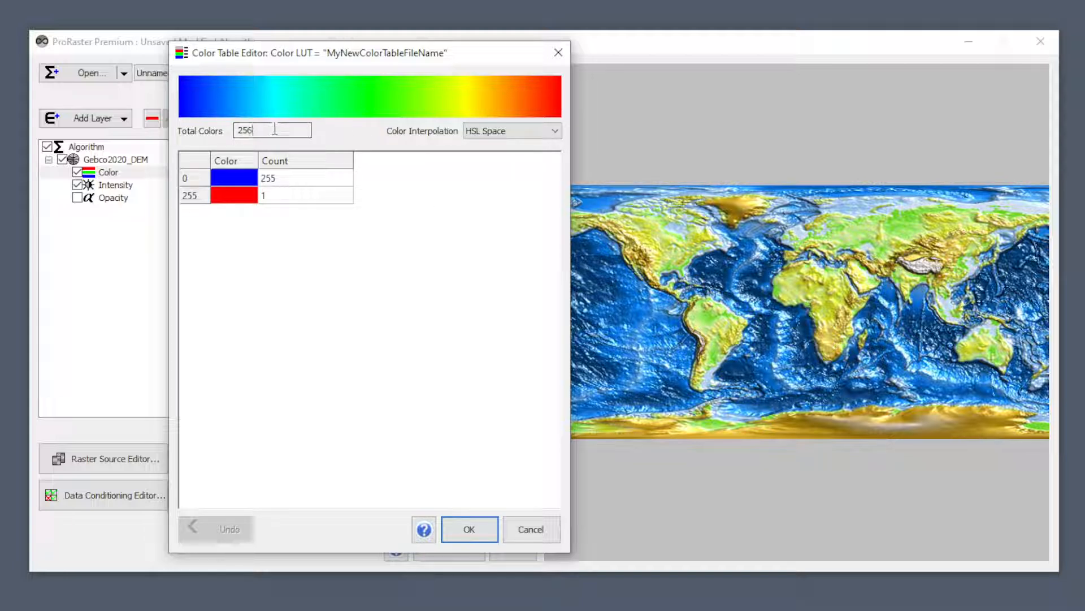
pyautogui.click(540, 134)
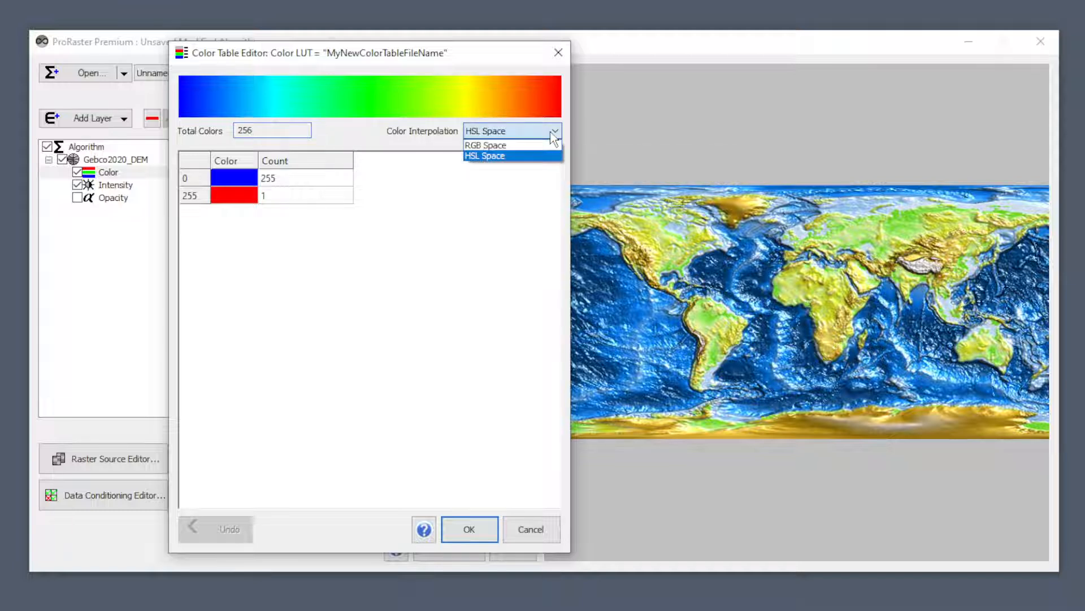
pyautogui.click(511, 146)
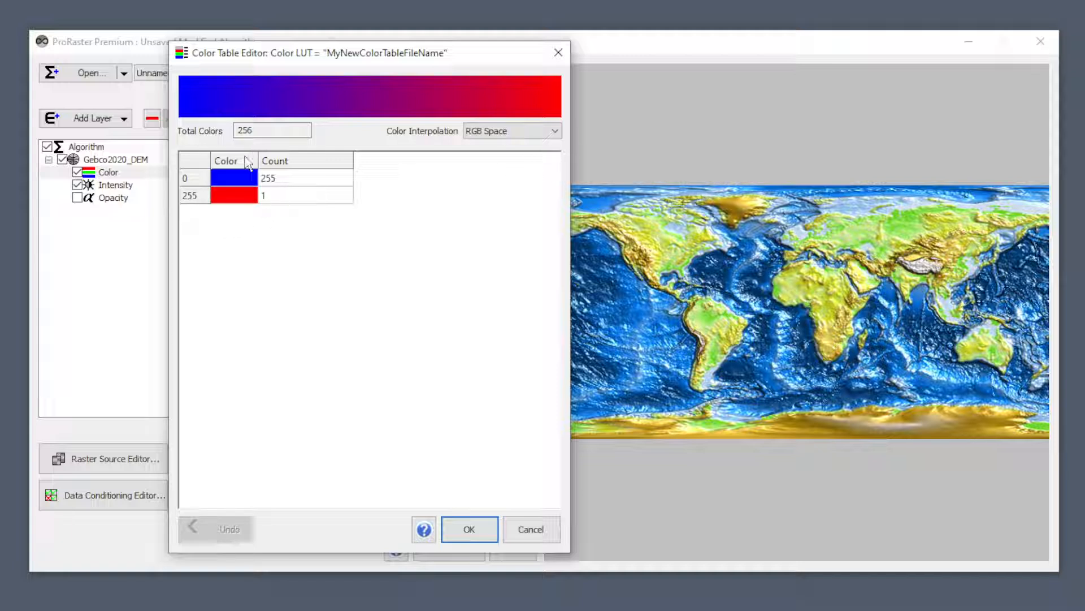
pyautogui.click(547, 131)
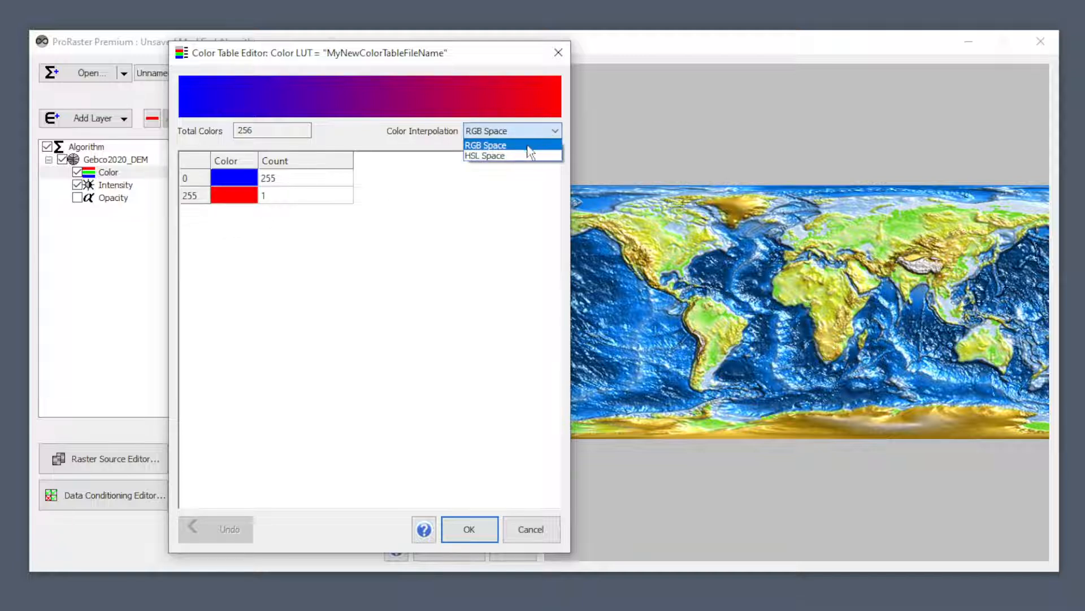
pyautogui.click(532, 157)
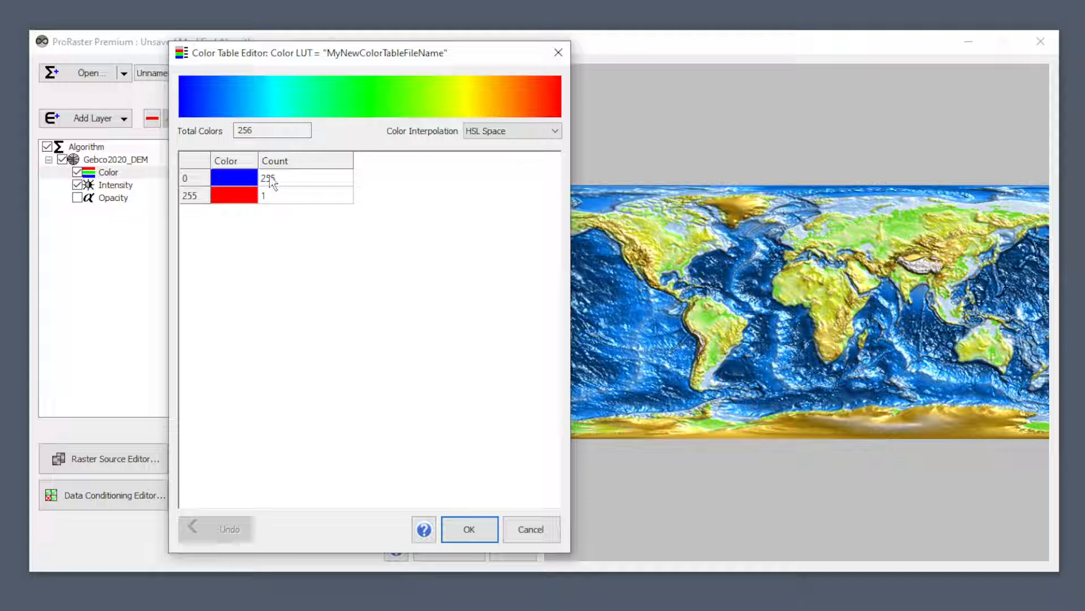
# - Set the first color to medium green and the last color to a custom orange-brown
pyautogui.click(229, 175)
pyautogui.click(314, 213)
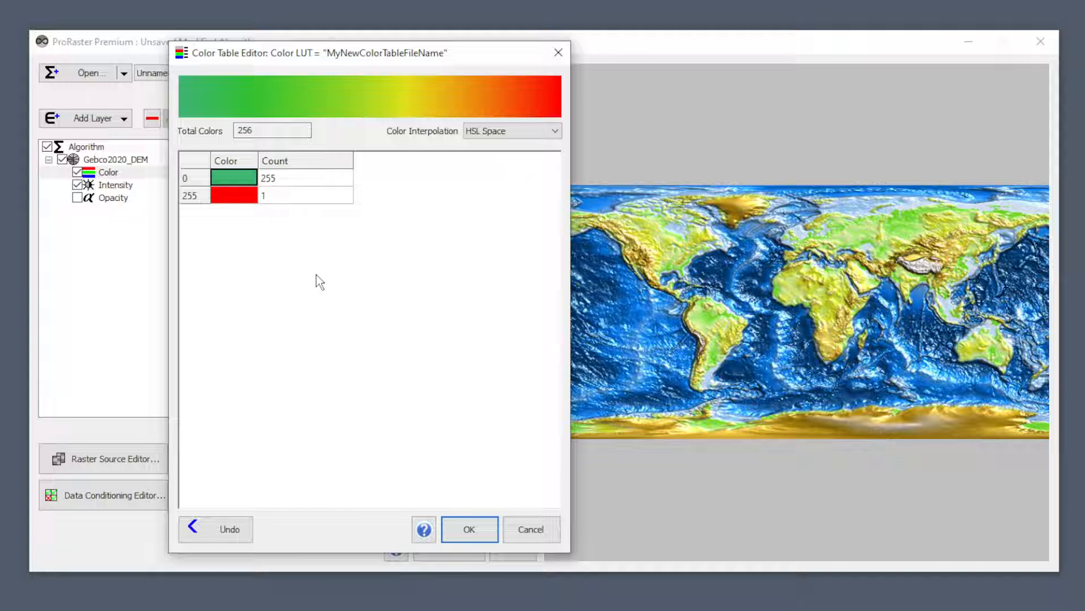
pyautogui.click(246, 197)
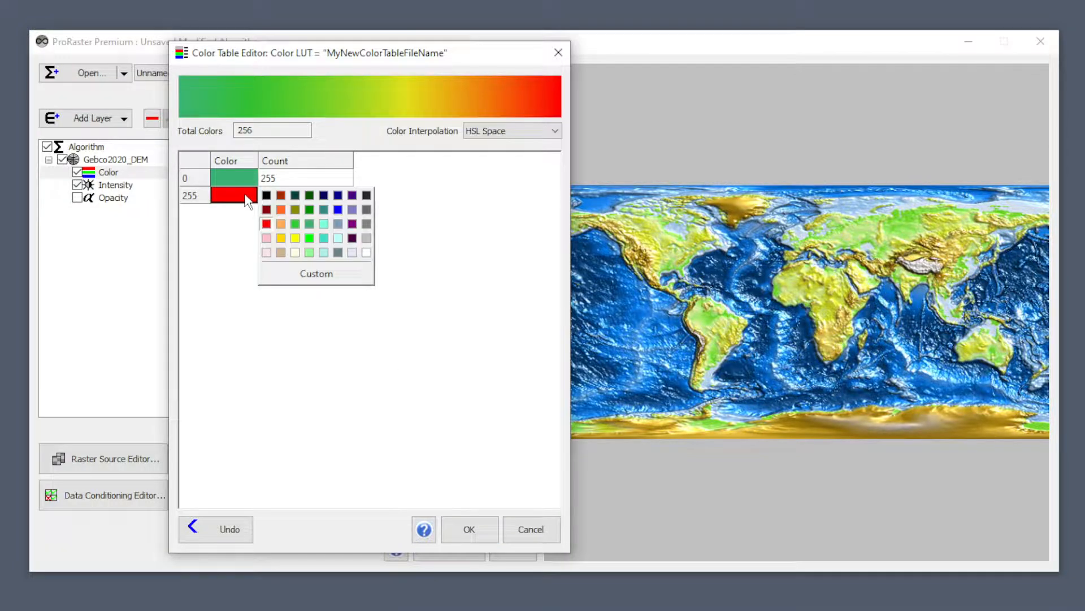
pyautogui.click(332, 273)
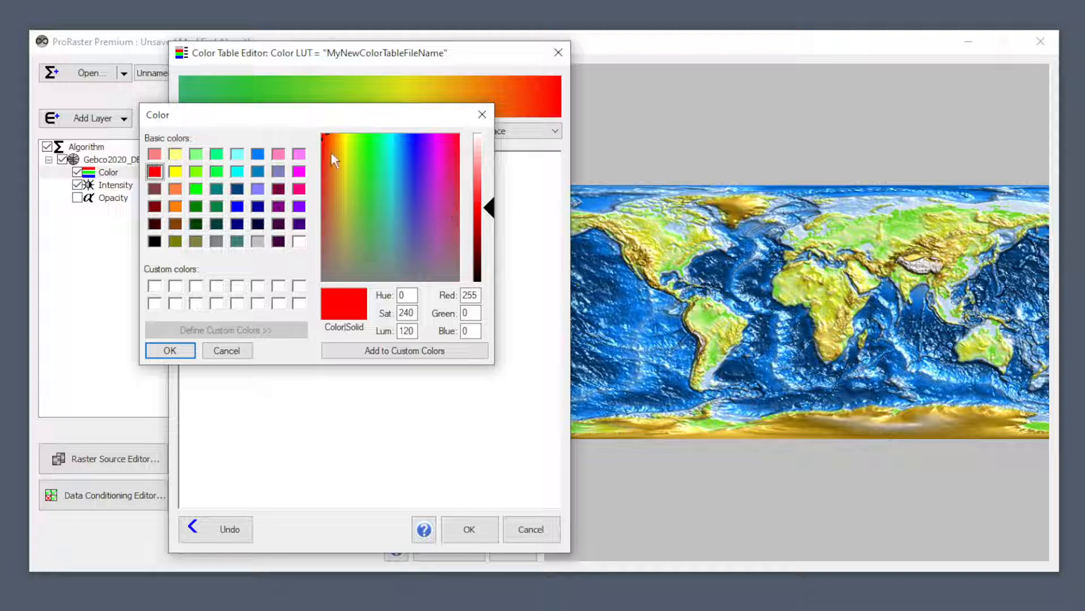
pyautogui.moveTo(324, 137); pyautogui.dragTo(338, 195)
pyautogui.click(171, 352)
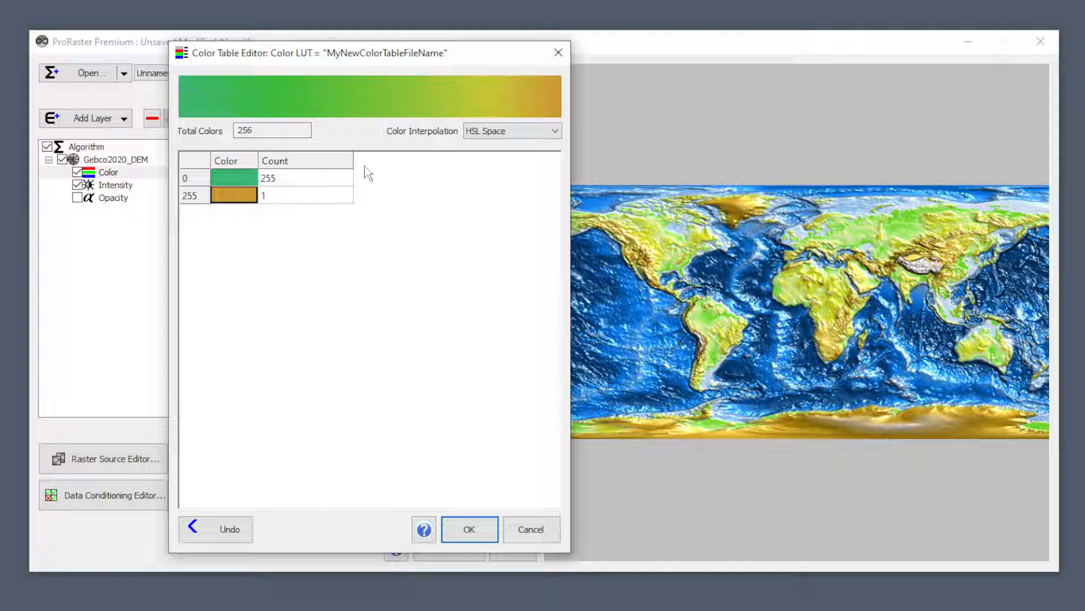
# - Set the count of the first green color entry to 7
pyautogui.click(300, 177)
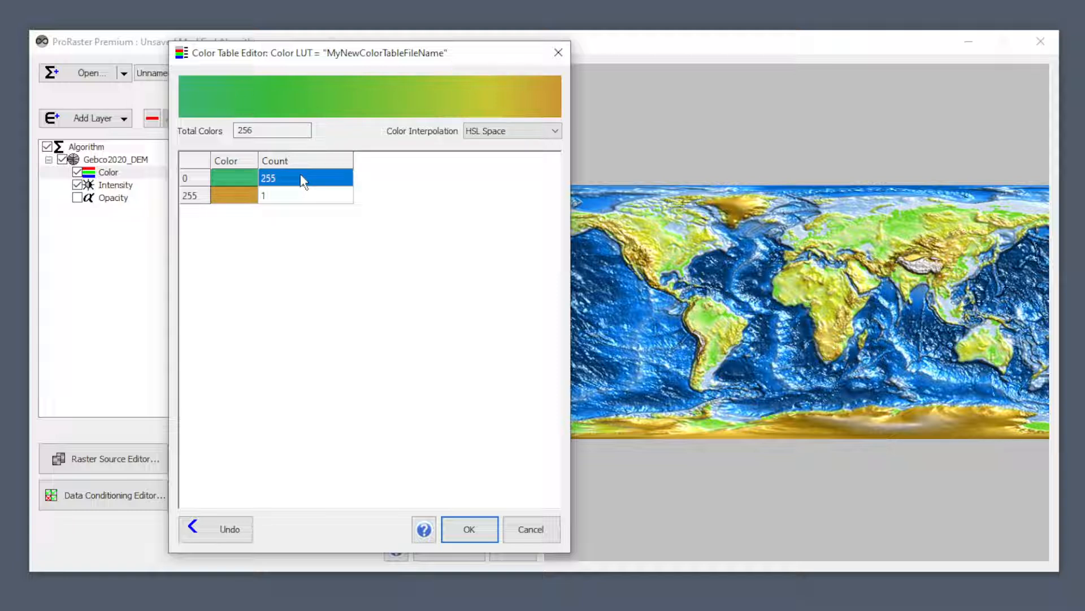
pyautogui.click(302, 177)
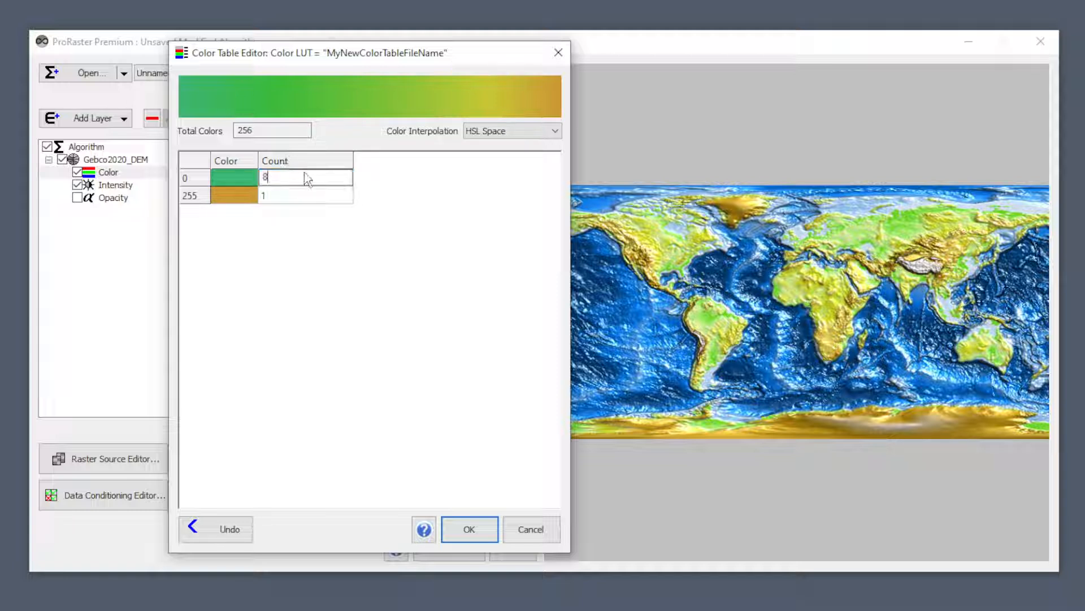
pyautogui.write('8')
pyautogui.write('7')
pyautogui.press('Return')
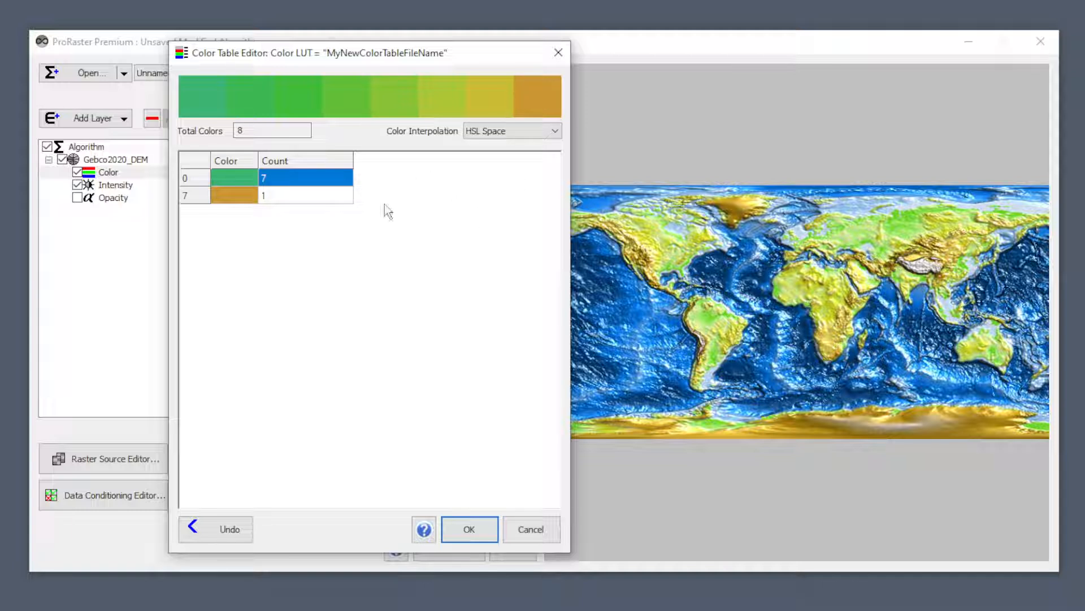
# - Insert a new color entry between the green and orange-brown entries and make it orange
pyautogui.click(338, 195)
pyautogui.click(349, 180)
pyautogui.press('Insert')
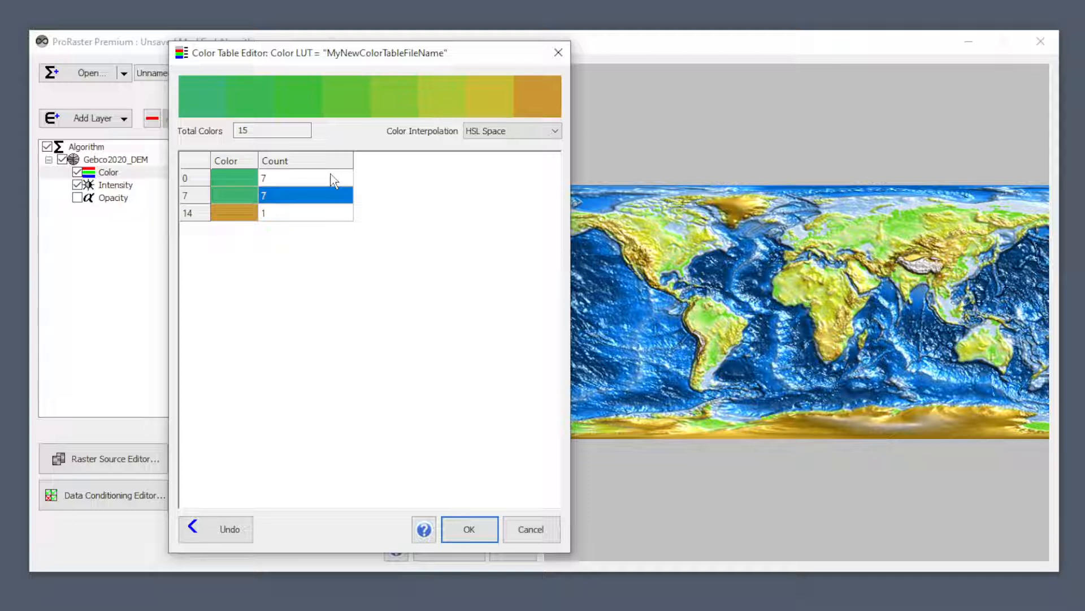
pyautogui.click(338, 176)
pyautogui.click(333, 198)
pyautogui.click(283, 197)
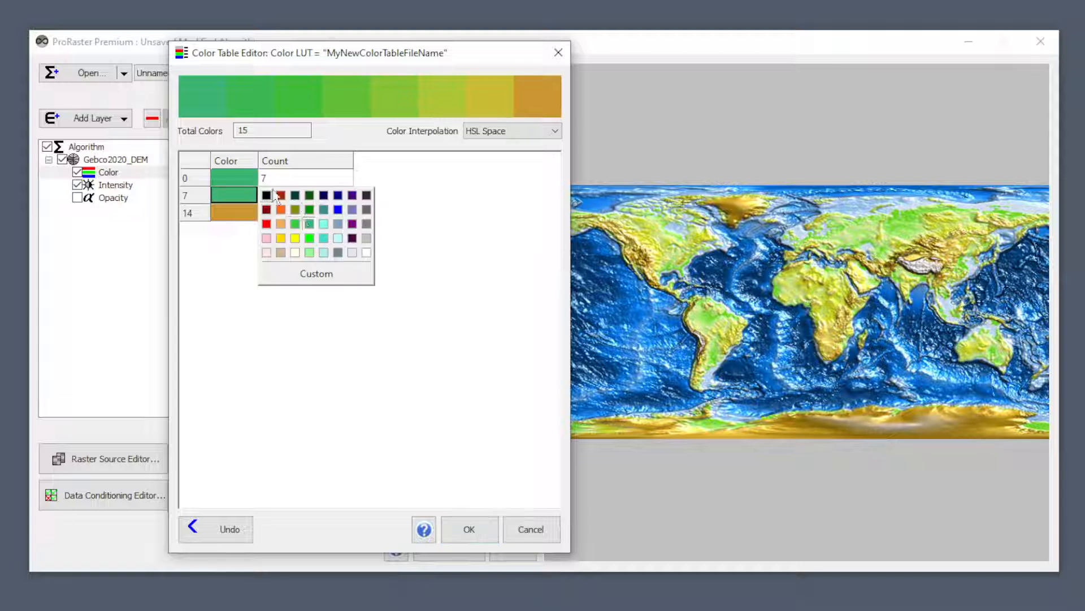
pyautogui.click(282, 217)
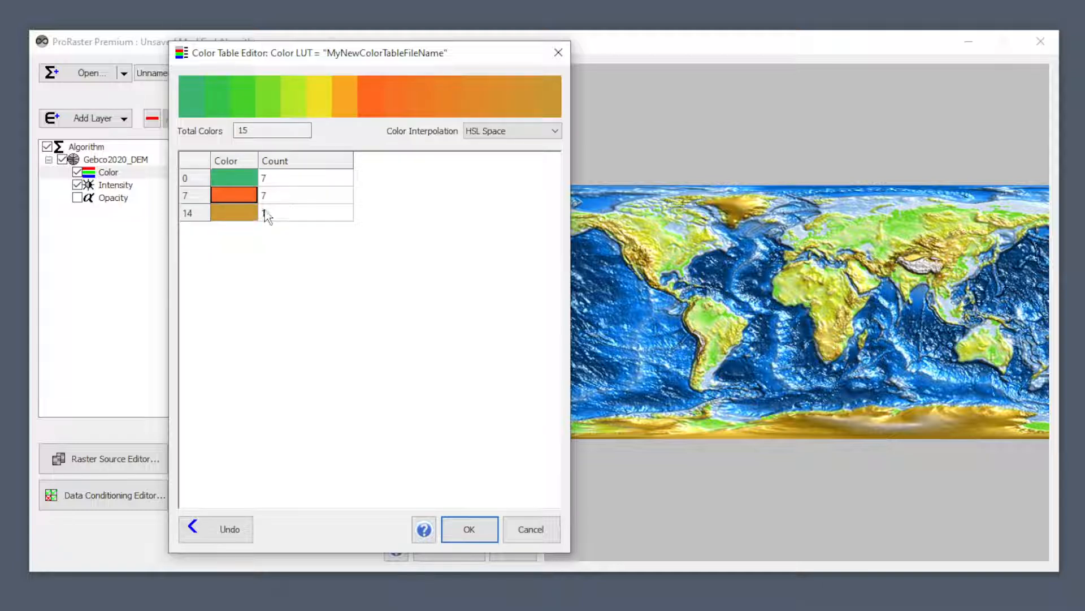
# - Set the count of the orange color entry to 4
pyautogui.click(284, 195)
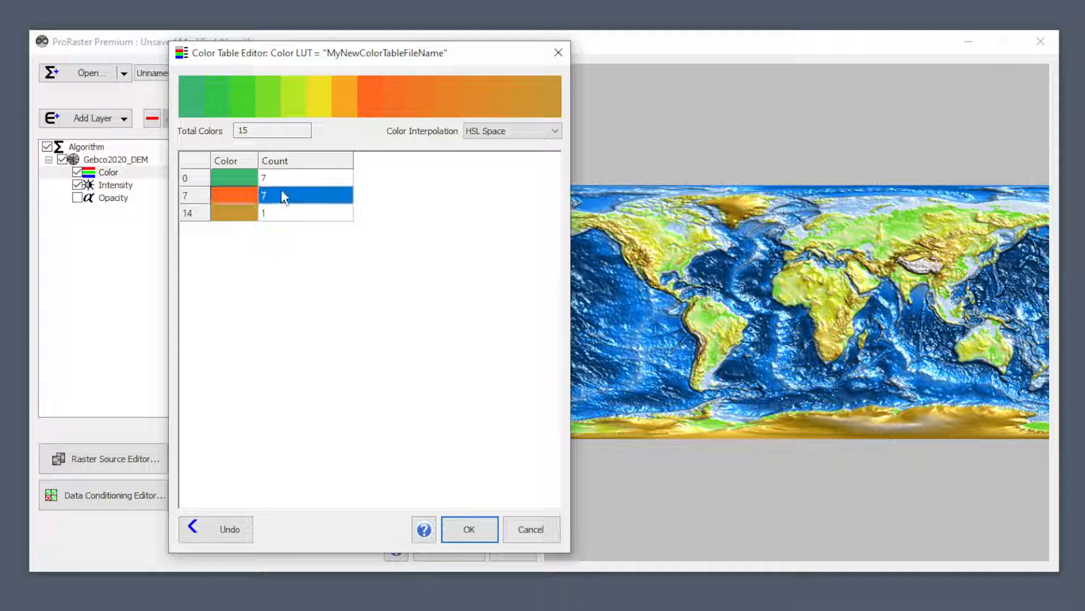
pyautogui.write('4')
pyautogui.press('Return')
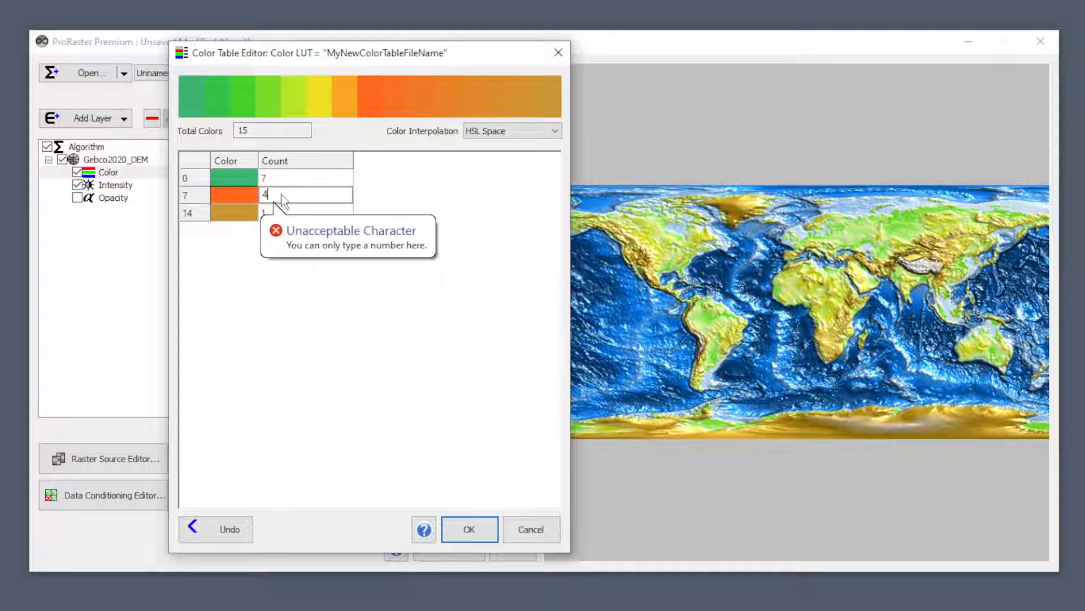
pyautogui.press('Return')
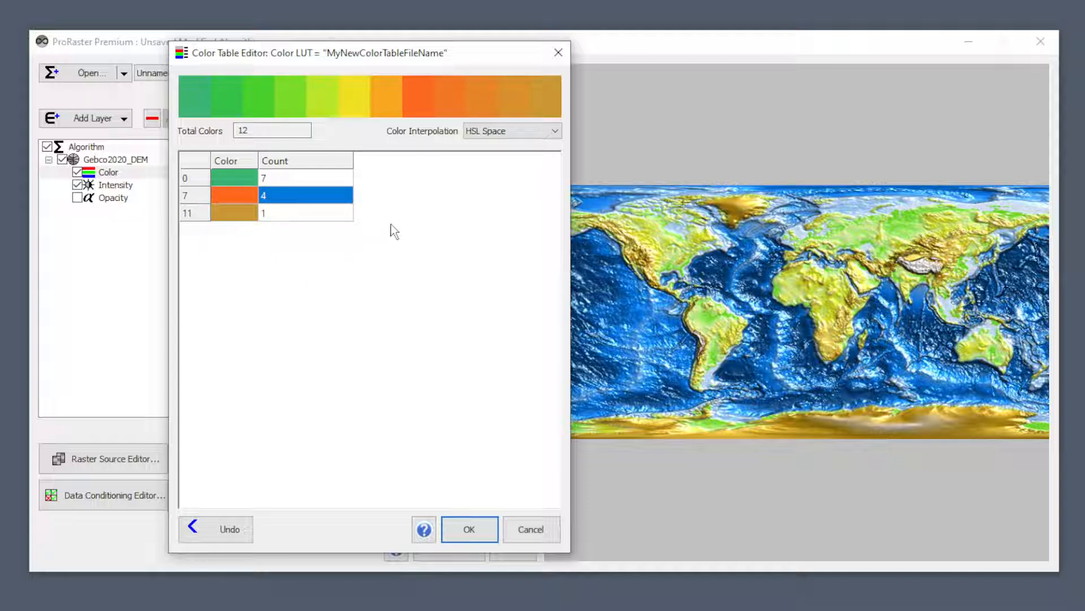
# - Insert two more color entries after the orange entry
pyautogui.click(346, 195)
pyautogui.click(347, 179)
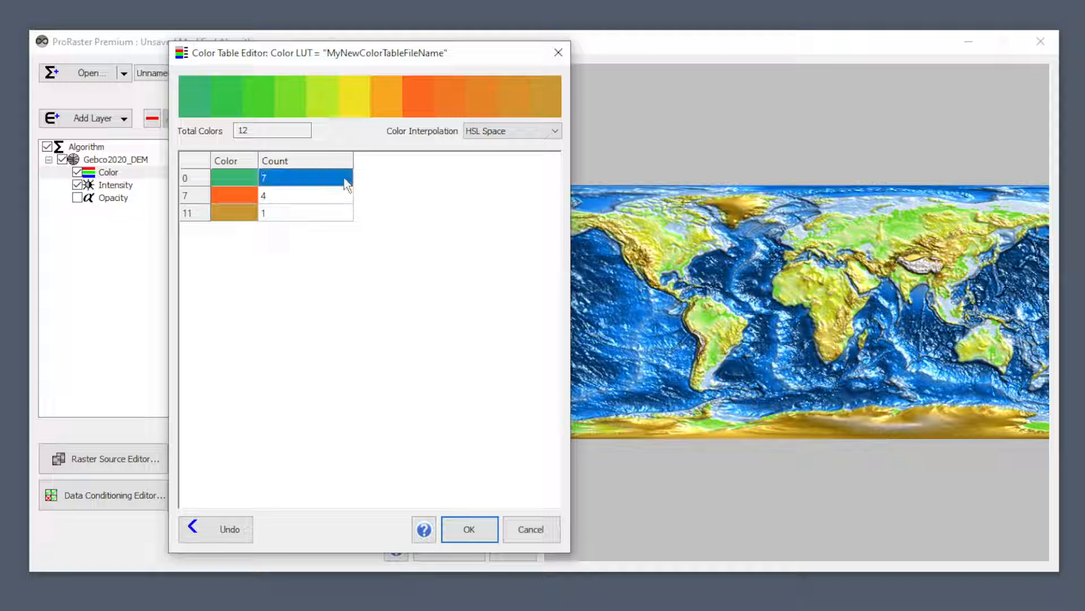
pyautogui.click(345, 196)
pyautogui.press('Insert')
pyautogui.press('Insert')
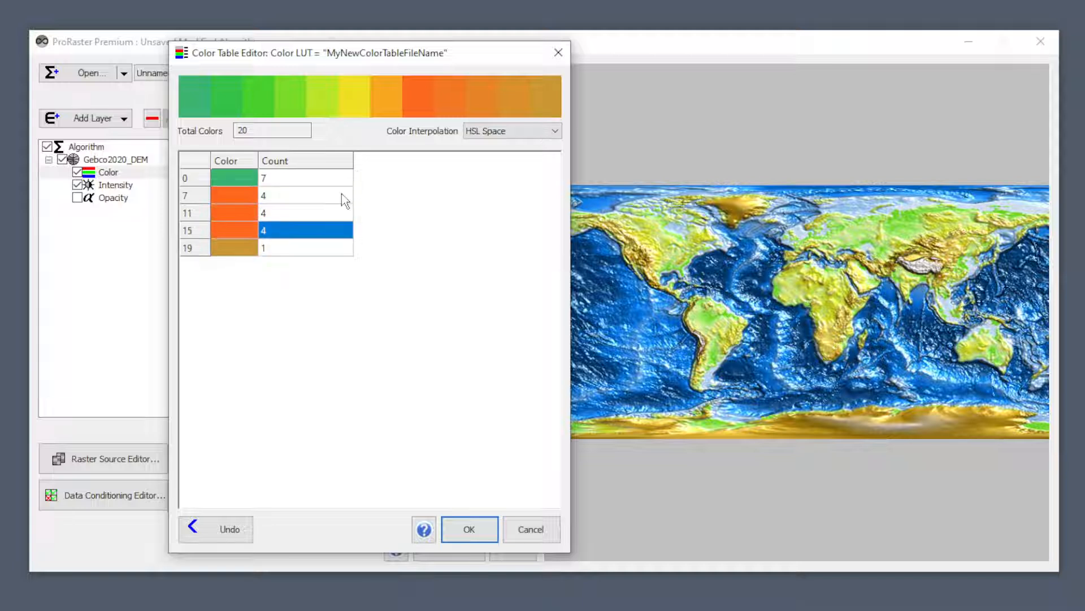
# - Color the first inserted entry purple and the second olive, leaving the final orange-brown entry as is
pyautogui.click(233, 215)
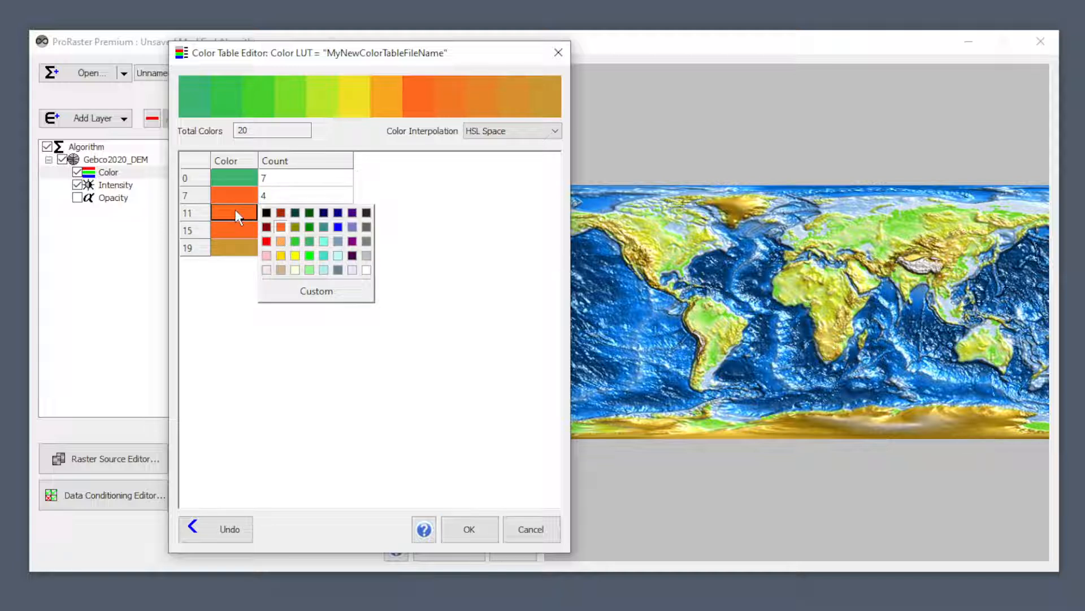
pyautogui.click(347, 233)
pyautogui.click(277, 232)
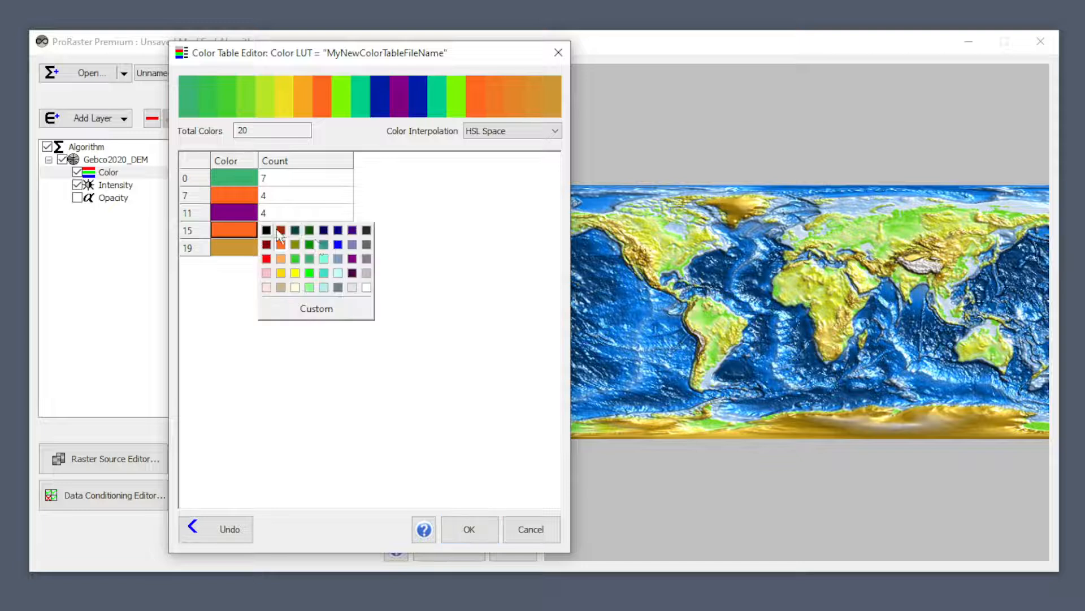
pyautogui.click(300, 252)
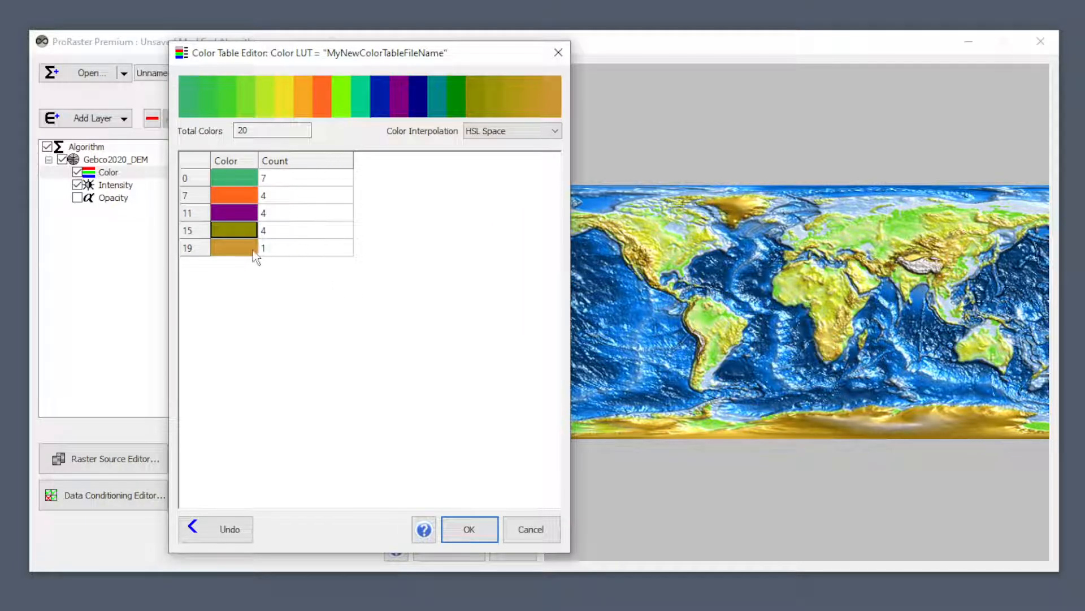
pyautogui.click(234, 249)
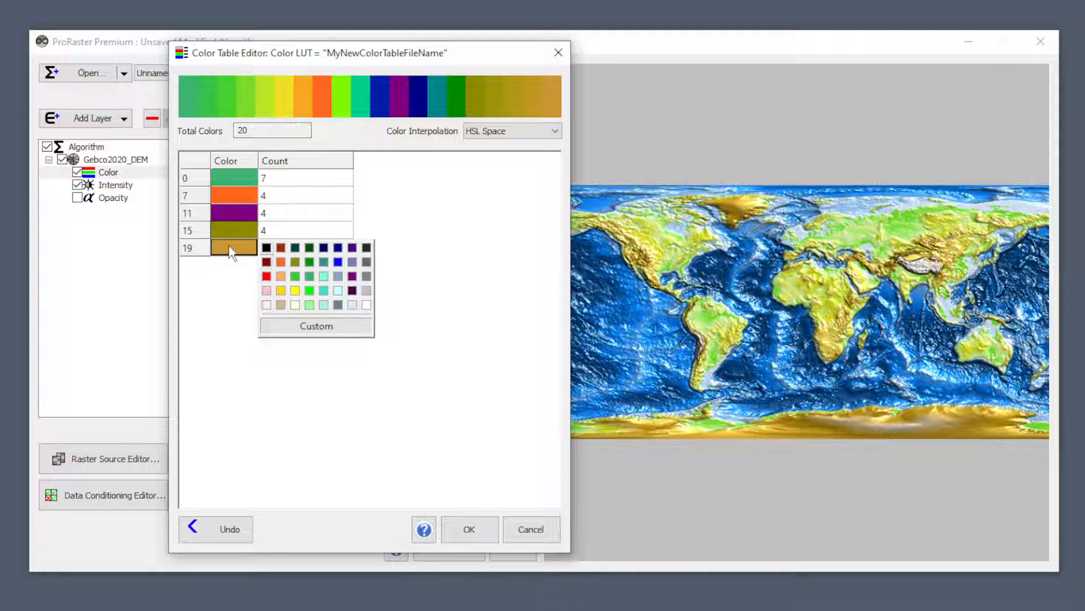
pyautogui.click(232, 252)
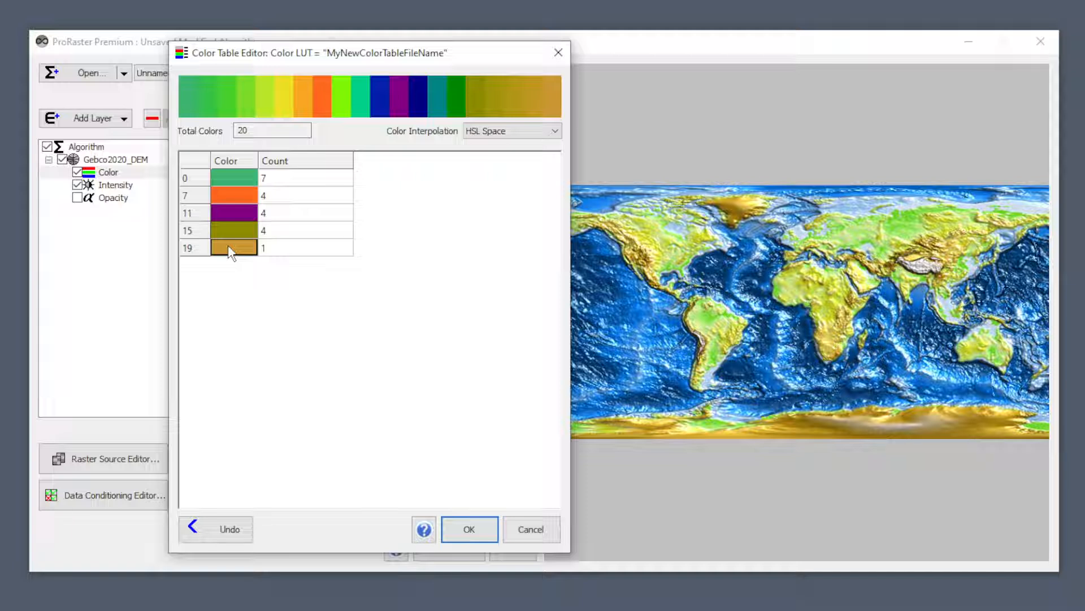
# - Delete the olive, purple and orange entries from the middle of the color table
pyautogui.press('Delete')
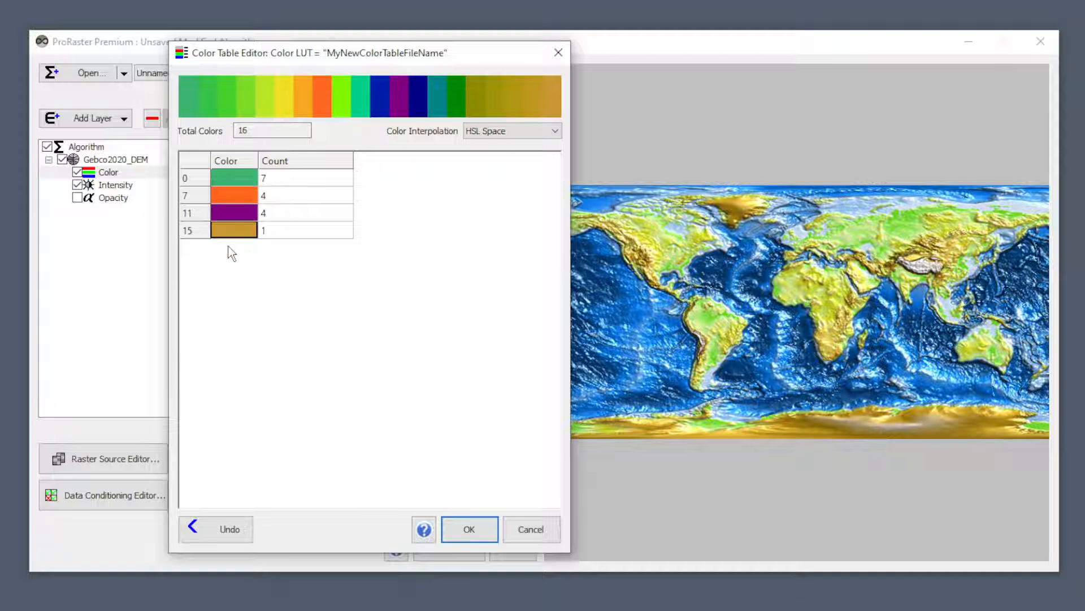
pyautogui.press('Delete')
pyautogui.press('Delete')
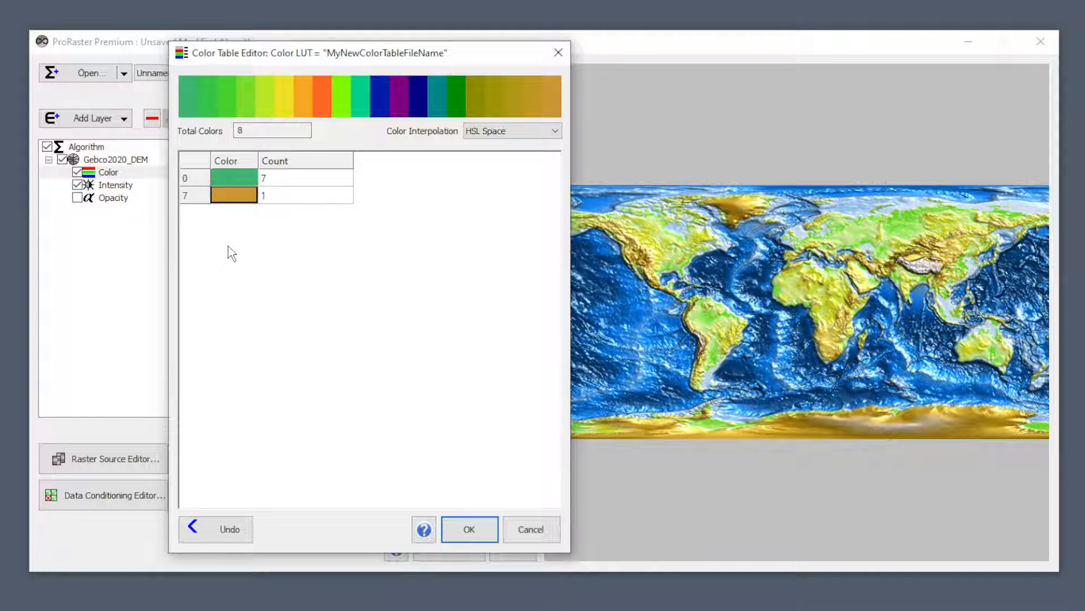
pyautogui.click(411, 216)
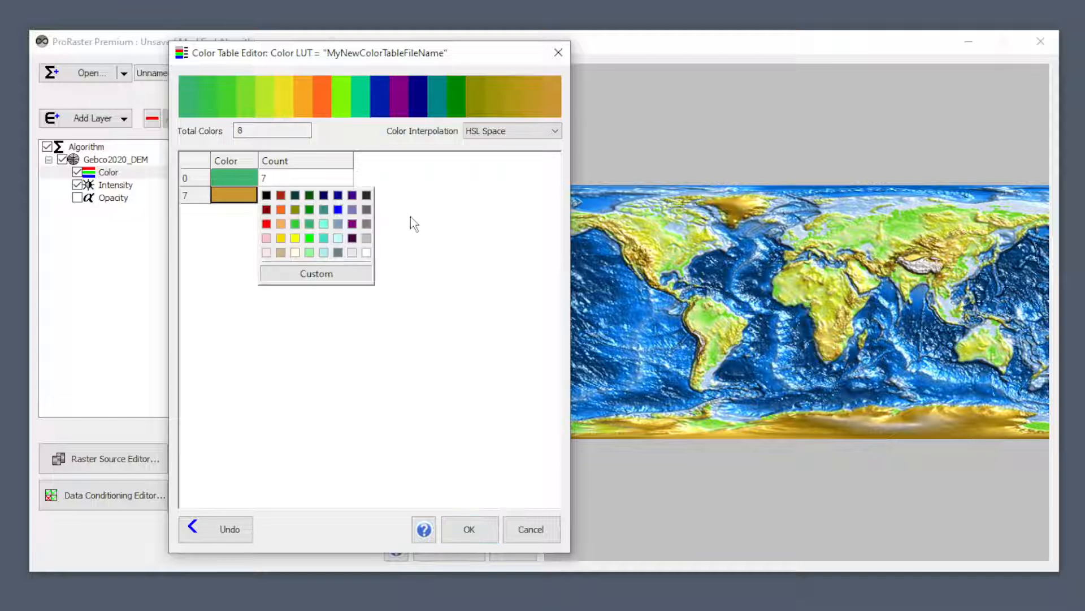
pyautogui.click(221, 239)
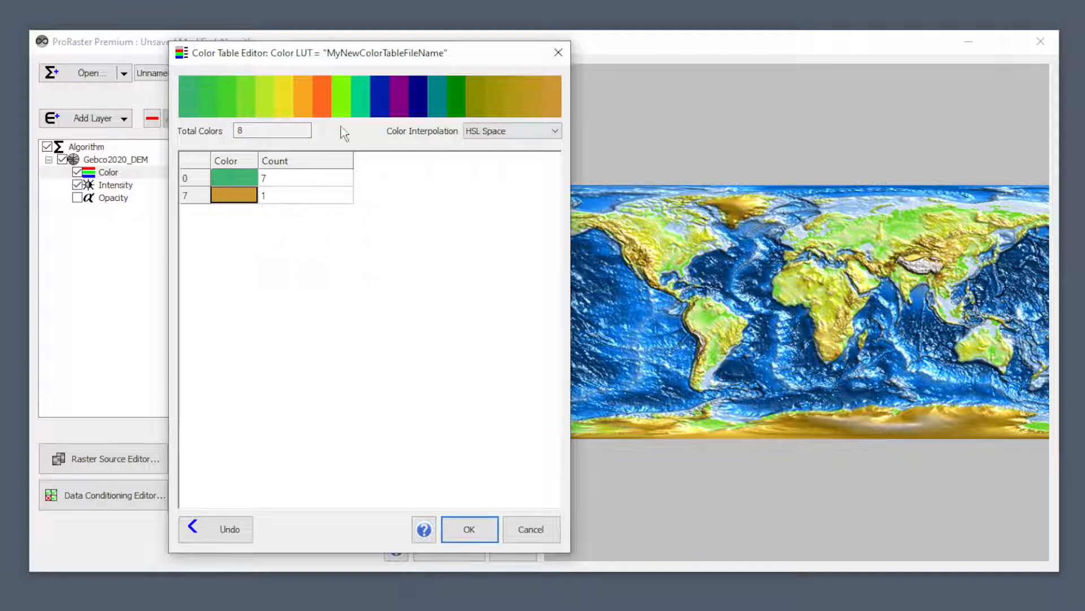
# - Set the count of the first green color entry to 5
pyautogui.click(279, 130)
pyautogui.click(278, 179)
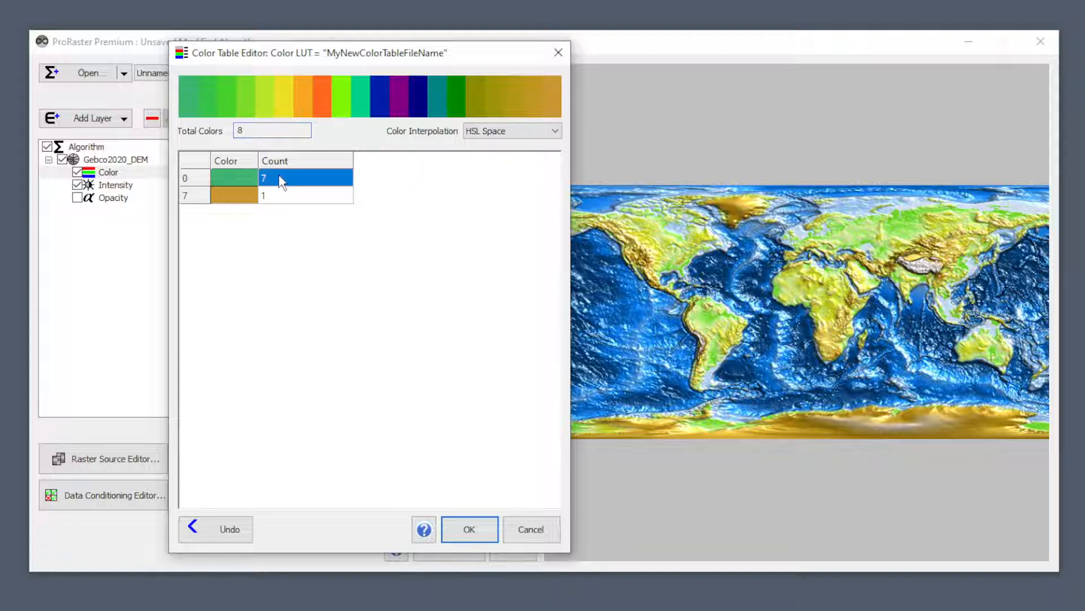
pyautogui.click(281, 181)
pyautogui.write('5')
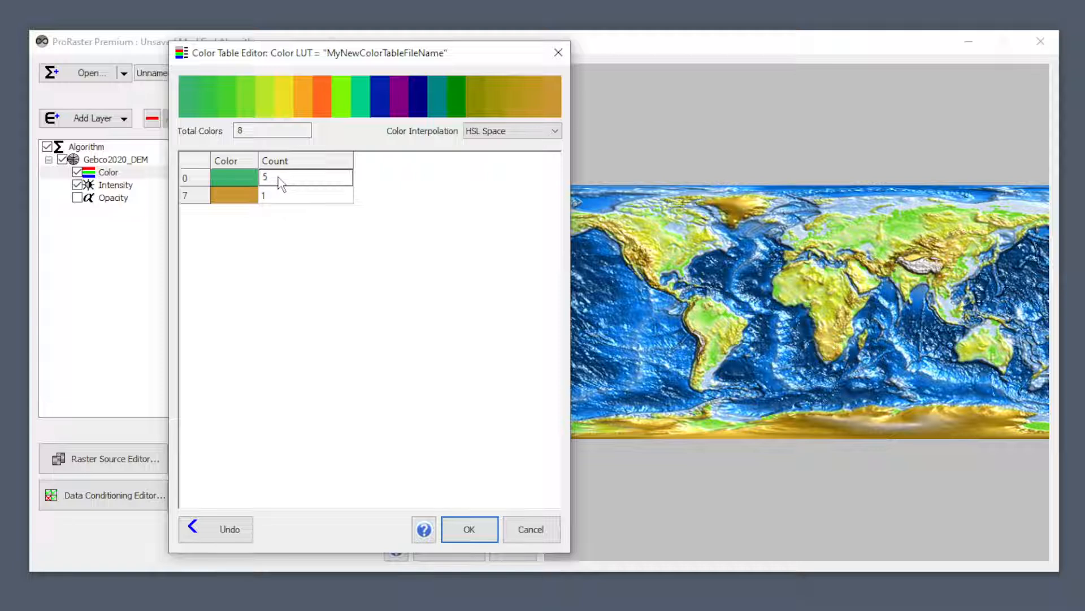
pyautogui.press('Return')
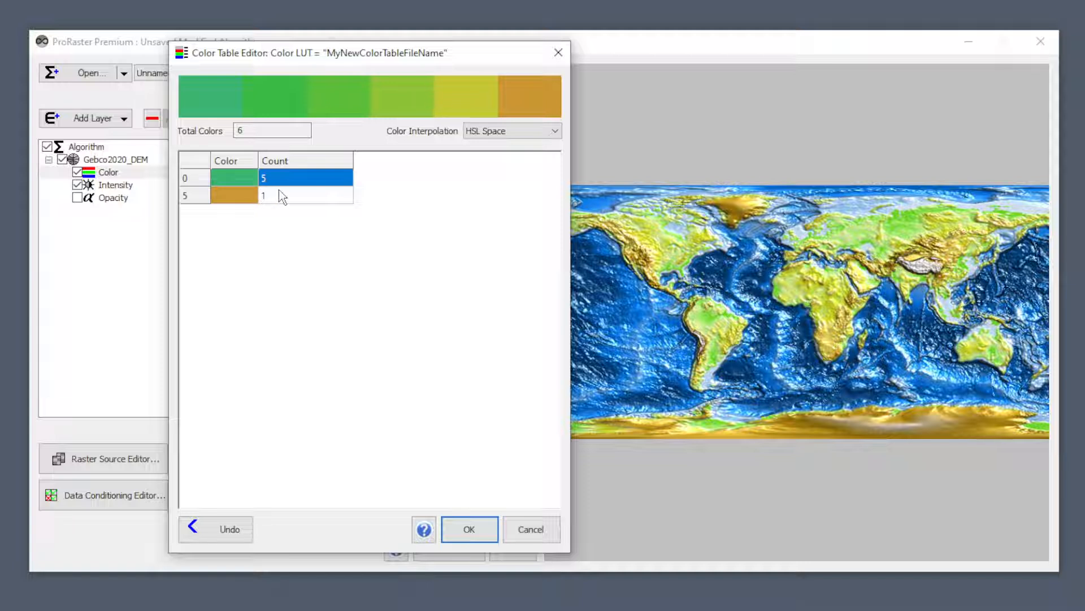
pyautogui.click(303, 196)
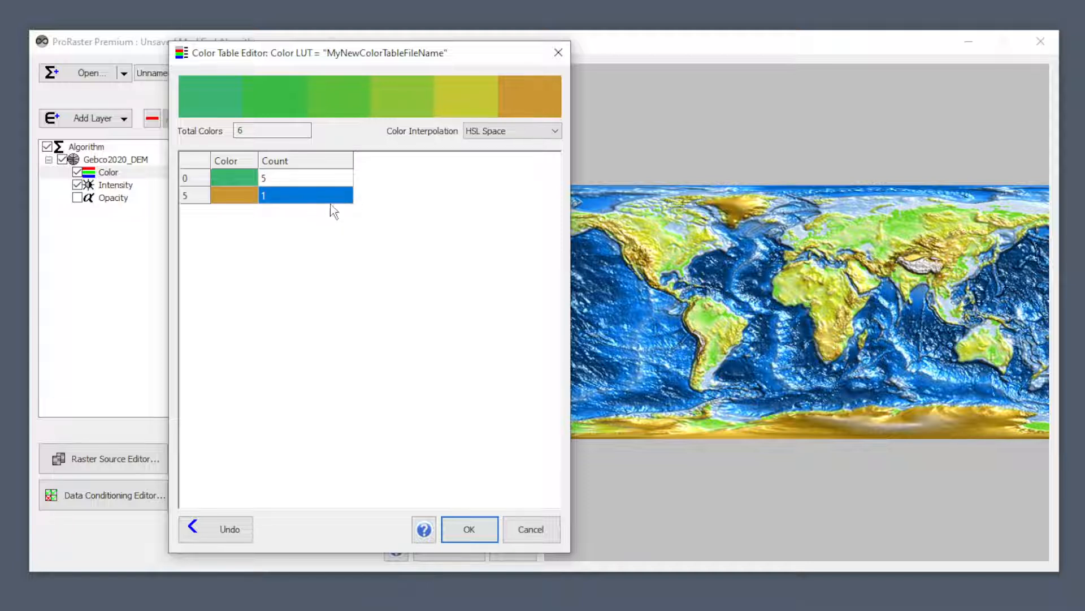
# - Undo the last count change and the deletion of the three middle color entries
pyautogui.click(215, 531)
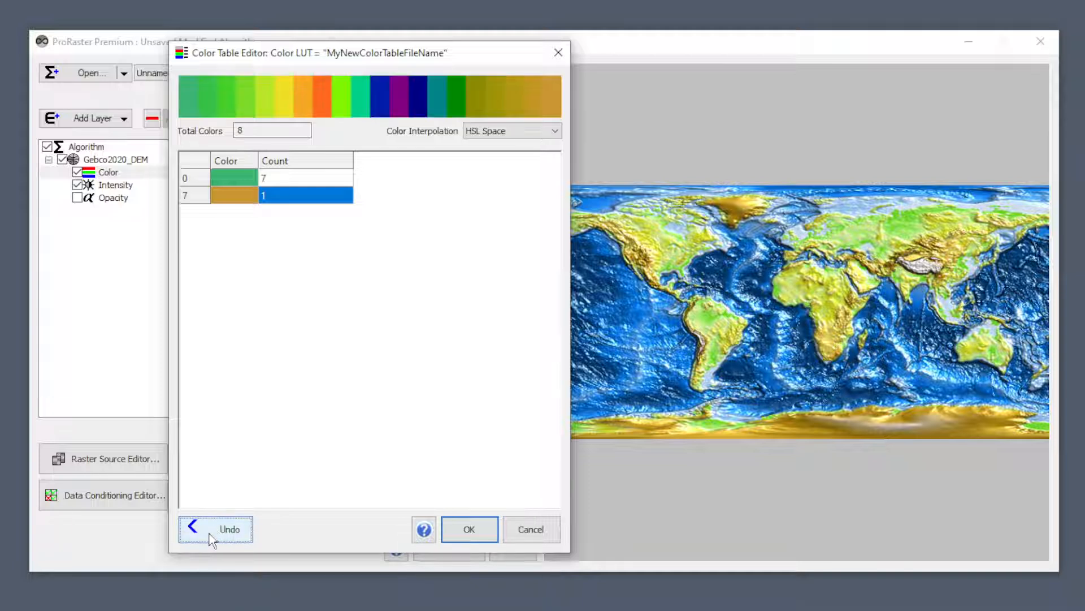
pyautogui.click(209, 534)
pyautogui.click(211, 534)
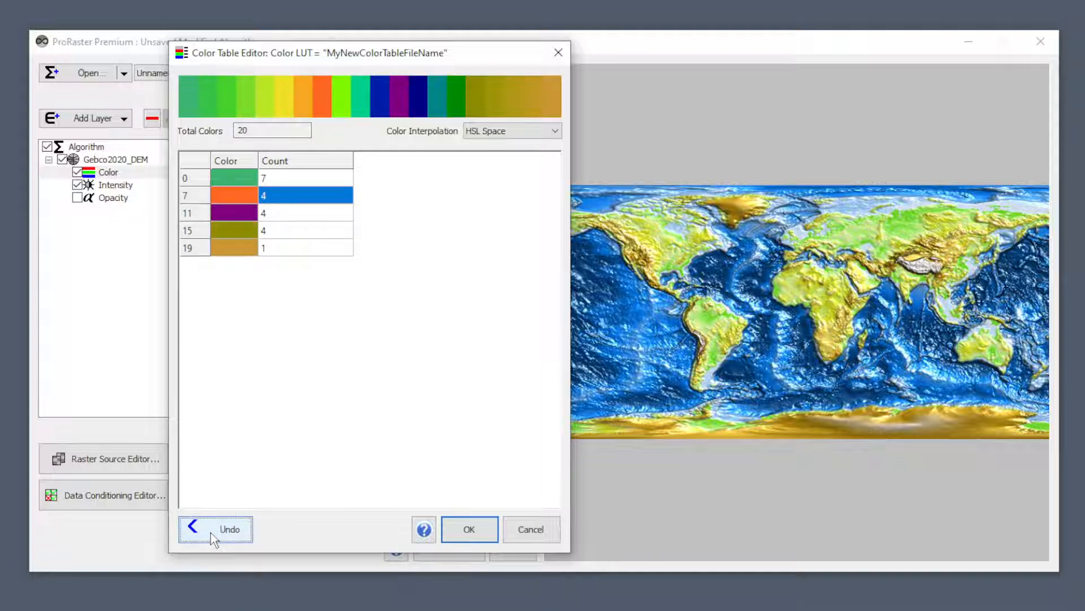
# - Undo all remaining edits to the color table back to its original two blue and red entries, and accept it
pyautogui.click(213, 535)
pyautogui.click(214, 536)
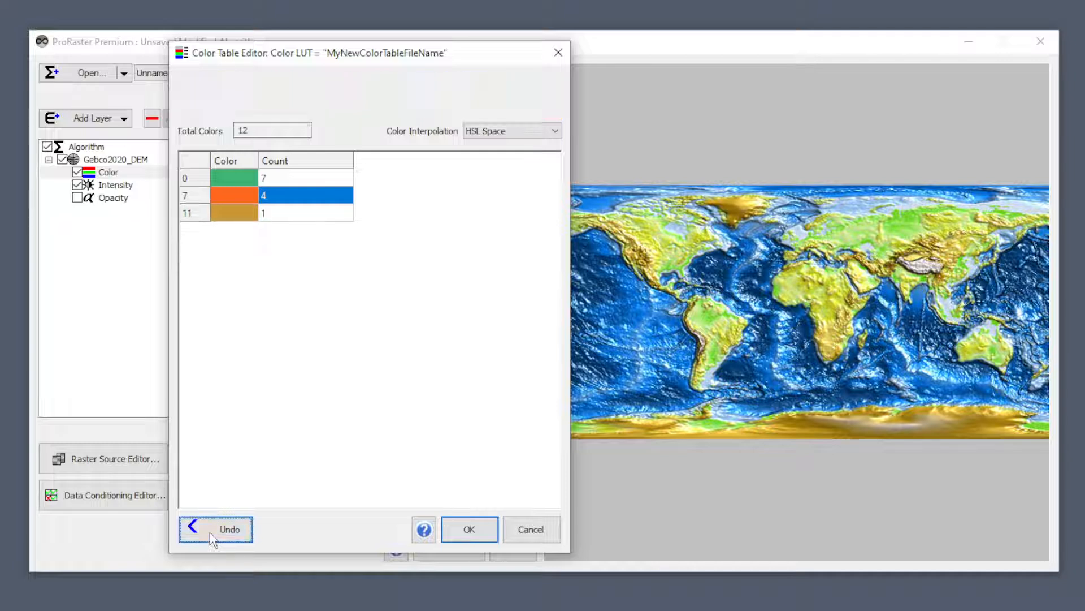
pyautogui.click(212, 534)
pyautogui.click(212, 535)
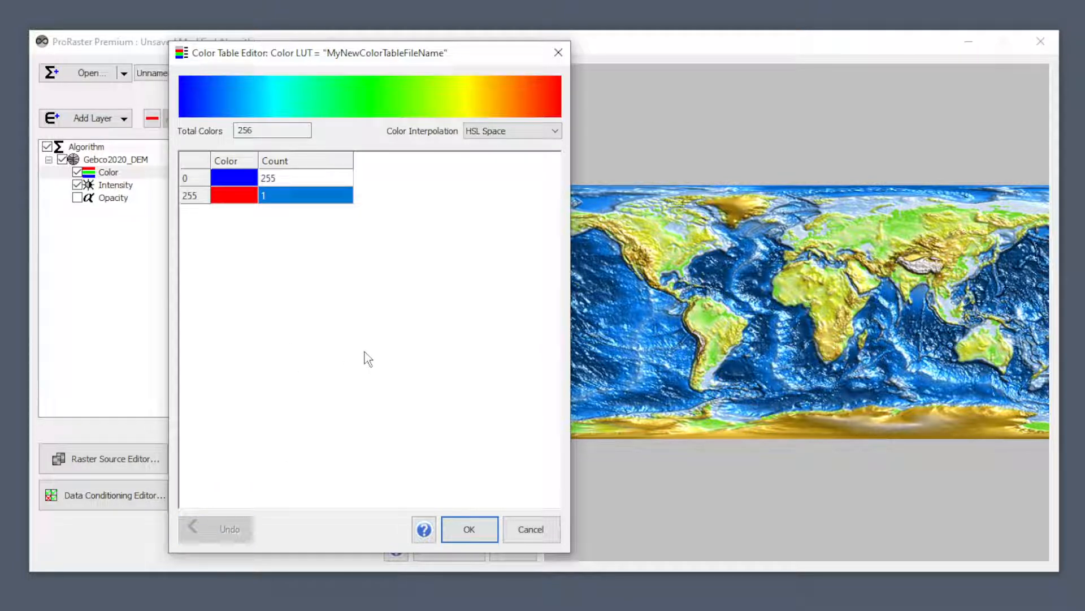
pyautogui.click(470, 530)
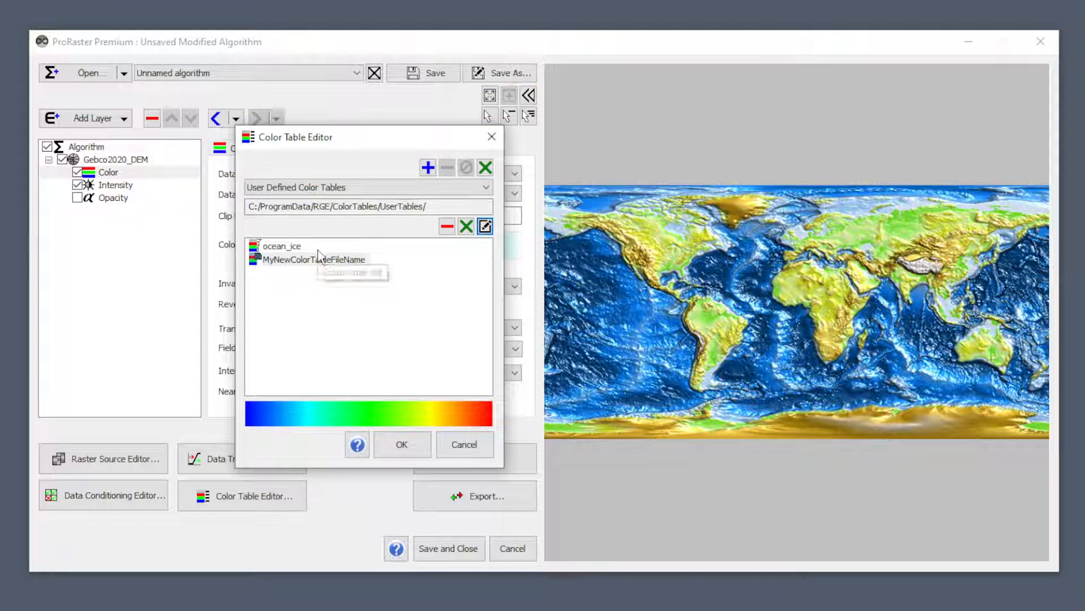
# - Delete the MyNewColorTableFileName table and recreate it as a color look-up table with a data map ranging from 0 to 100
pyautogui.click(447, 227)
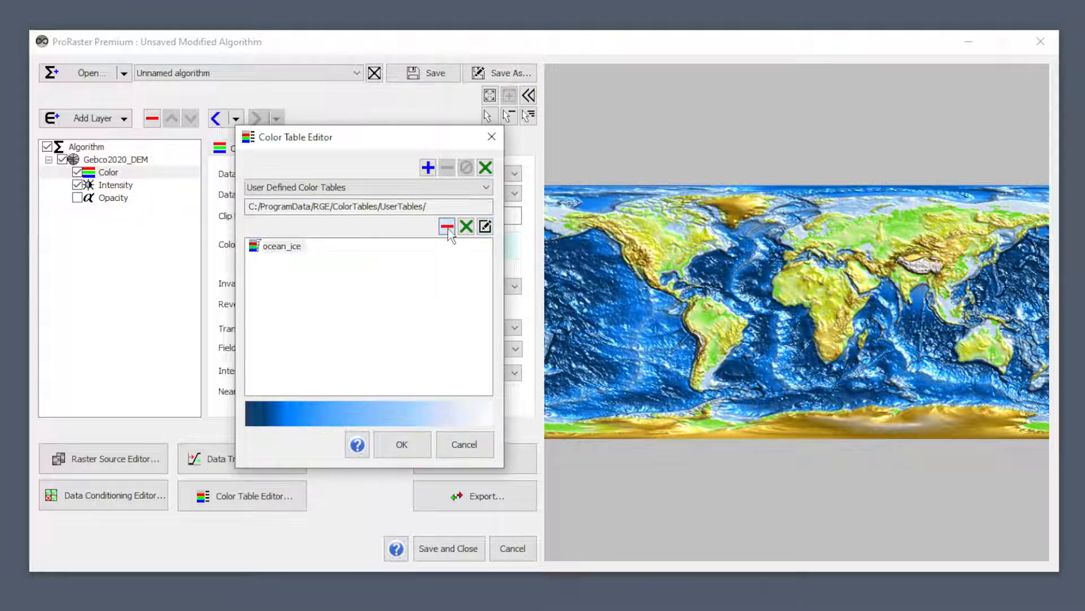
pyautogui.click(428, 167)
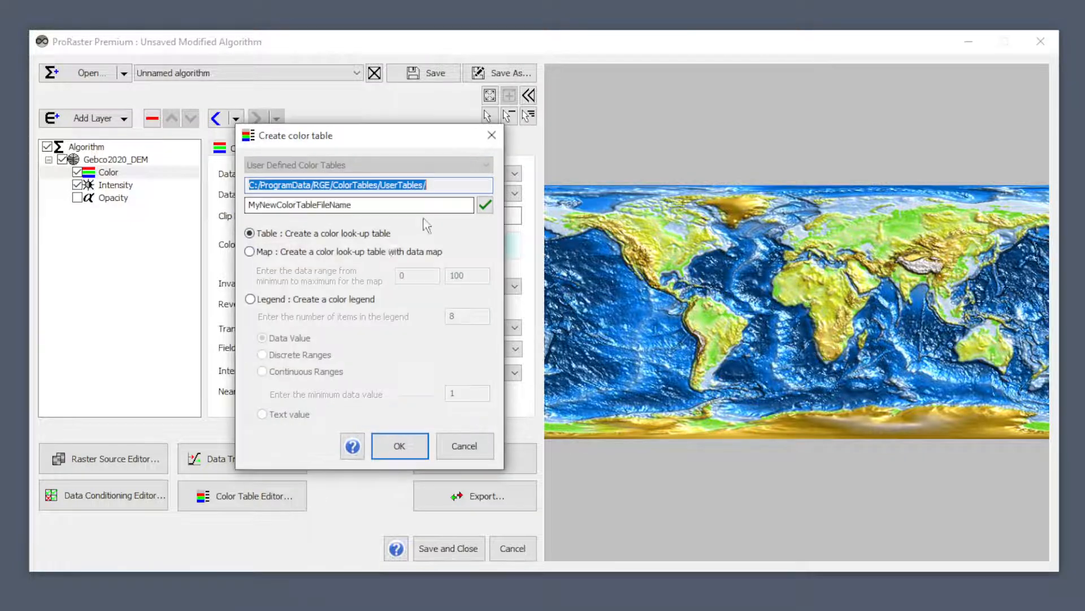
pyautogui.click(267, 251)
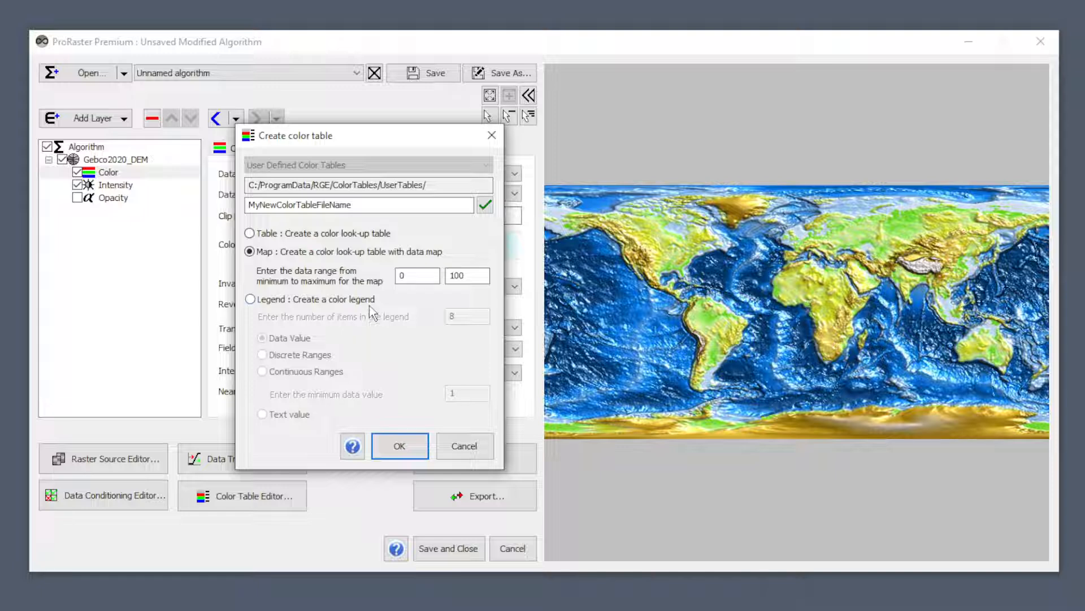
pyautogui.click(397, 445)
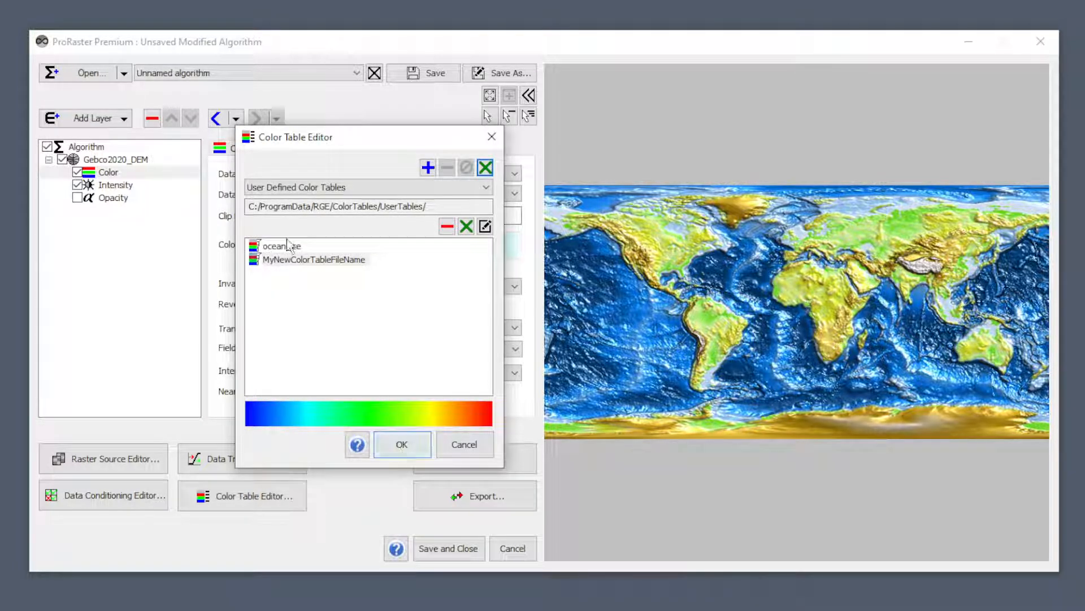
# - Open the new MyNewColorTableFileName table for editing and insert six additional color entries before the final red one
pyautogui.click(287, 259)
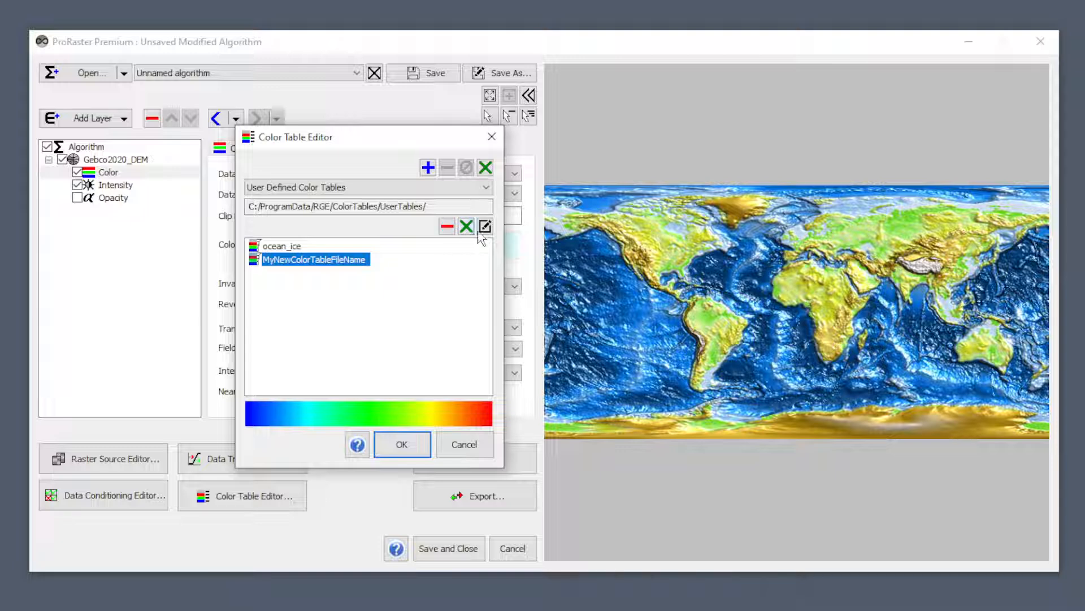
pyautogui.click(485, 226)
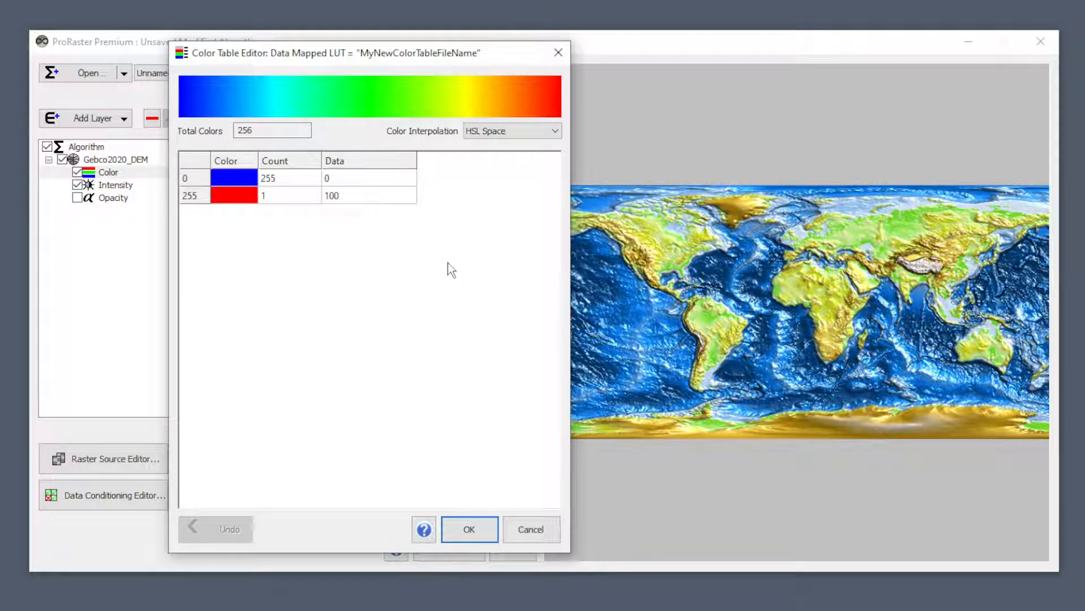
pyautogui.click(359, 181)
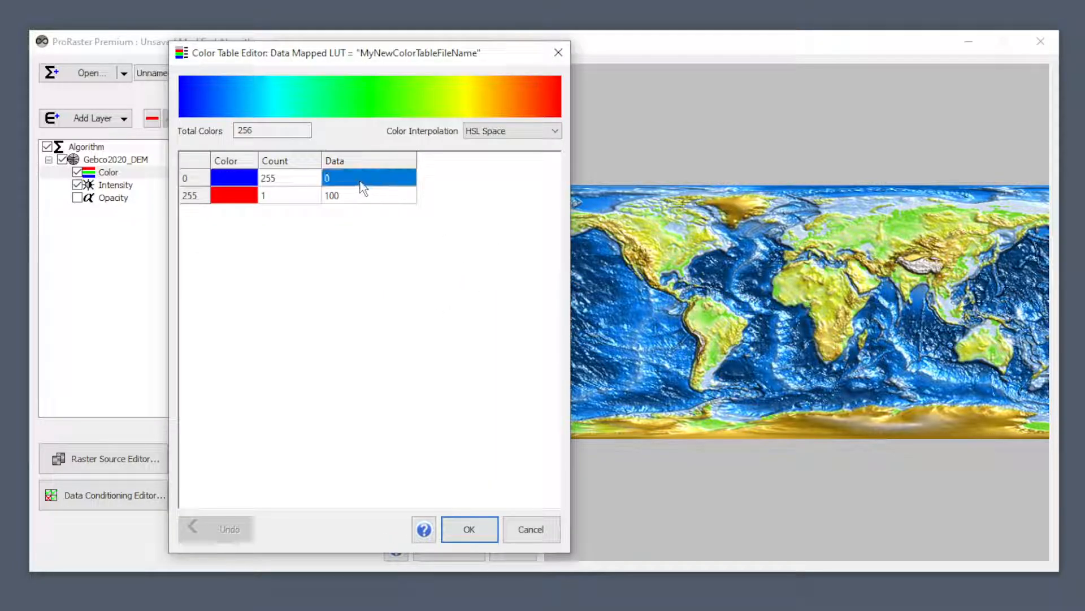
pyautogui.click(358, 197)
pyautogui.click(358, 180)
pyautogui.click(369, 181)
pyautogui.press('Escape')
pyautogui.press('Insert')
pyautogui.press('Insert')
pyautogui.press('Insert')
pyautogui.press('Insert')
pyautogui.press('Insert')
pyautogui.press('Insert')
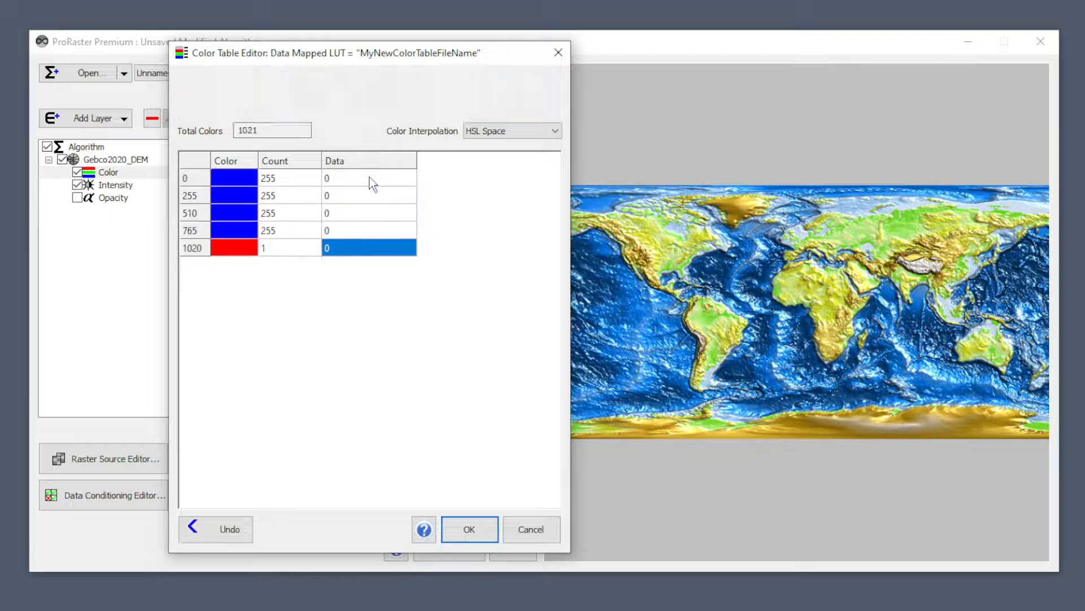
# - Set the count of all seven blue color entries to 4
pyautogui.click(291, 175)
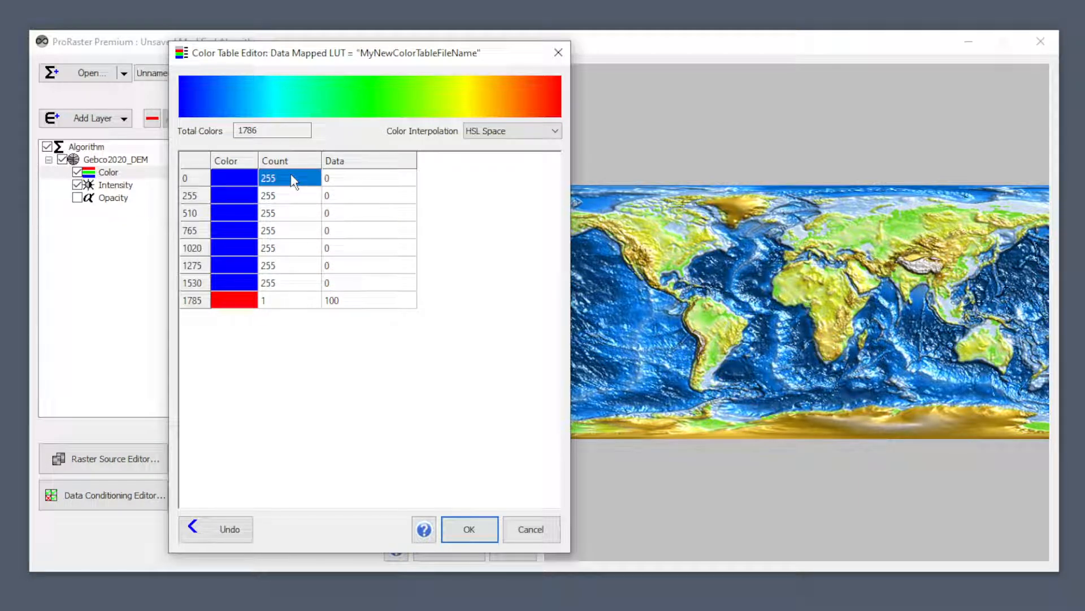
pyautogui.write('4')
pyautogui.press('Return')
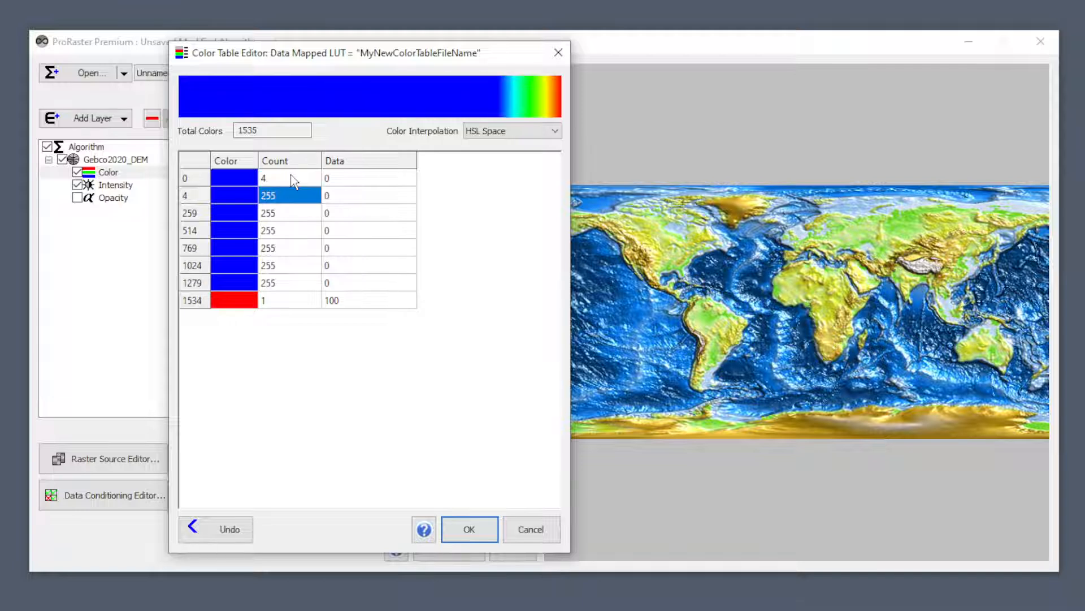
pyautogui.write('4 4 4 4 4 4')
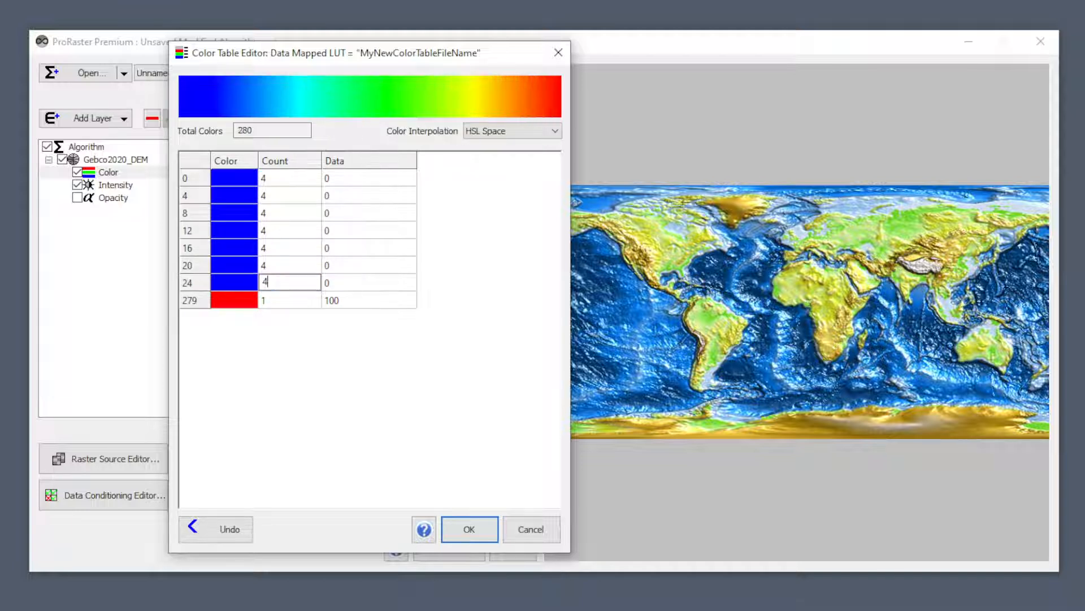
pyautogui.press('Return')
pyautogui.press('Up')
pyautogui.press('Down')
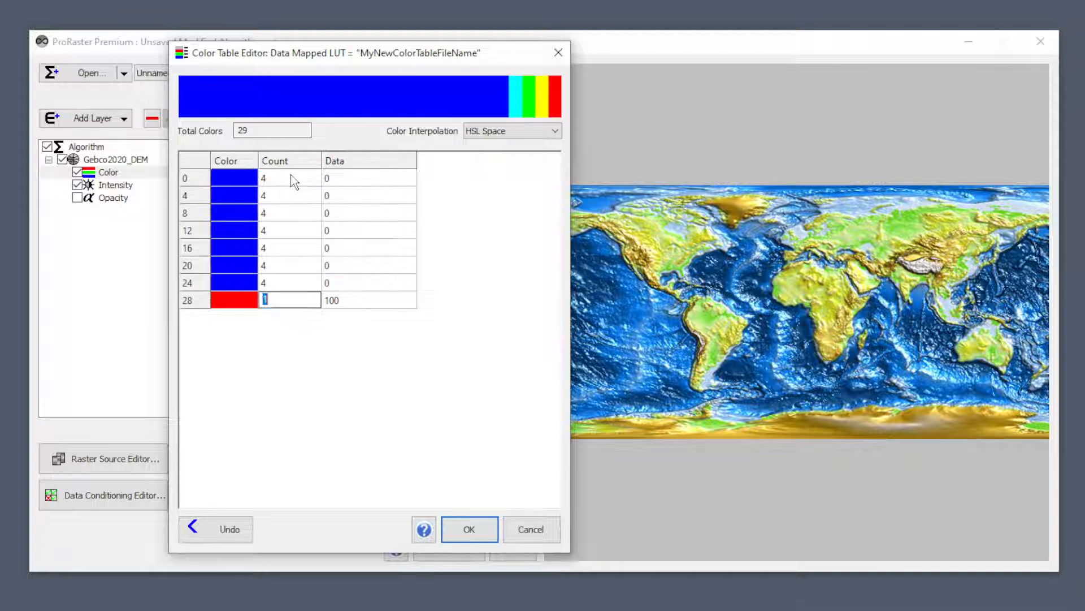
pyautogui.press('Up')
# - Color the first entry of the table dark purple and the second entry purple
pyautogui.click(234, 193)
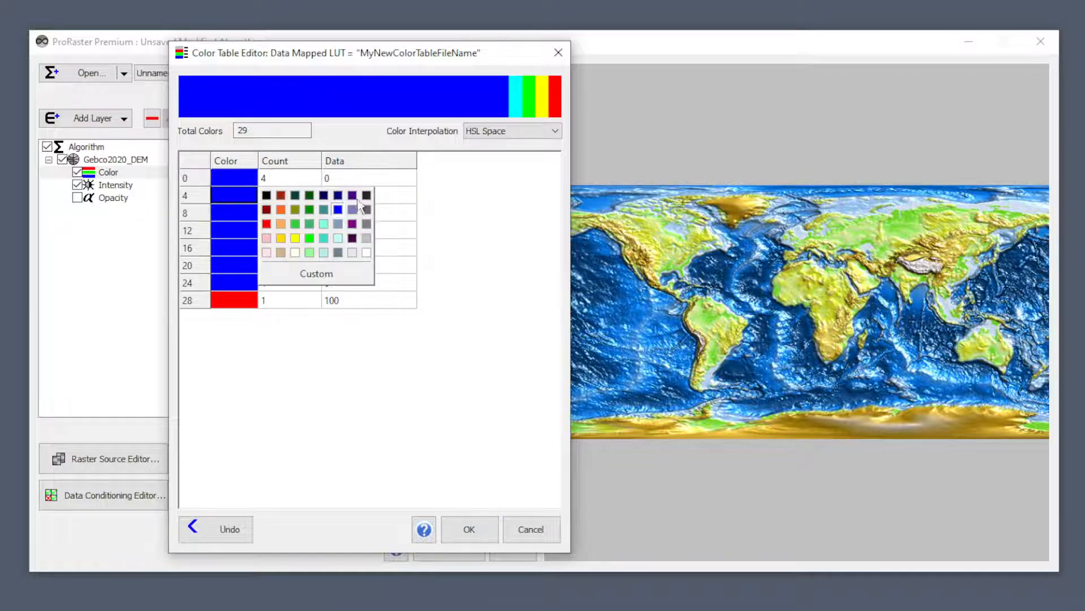
pyautogui.click(338, 209)
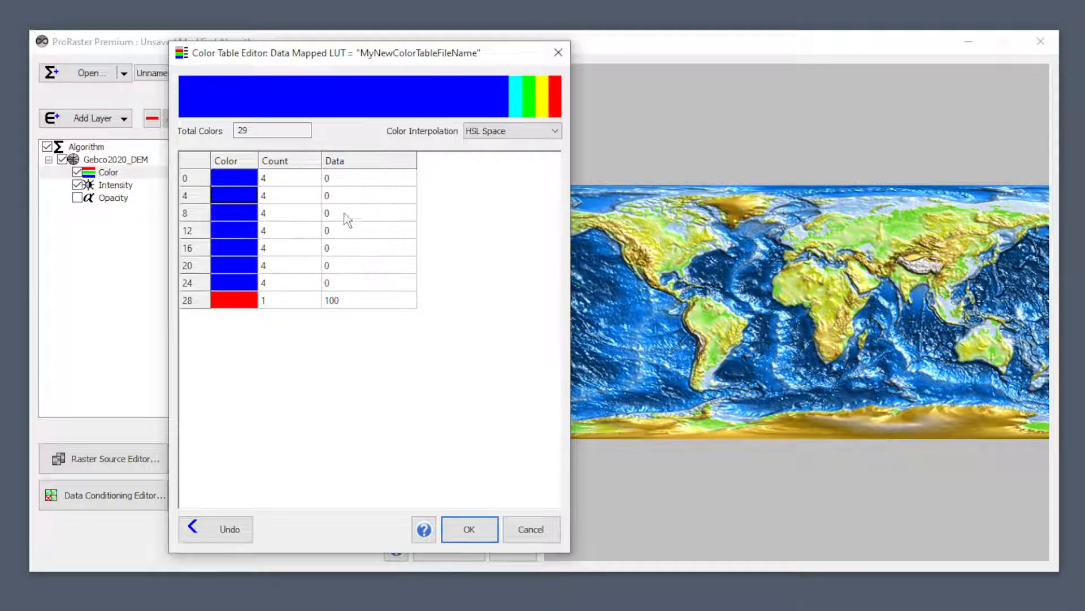
pyautogui.click(232, 179)
pyautogui.click(351, 220)
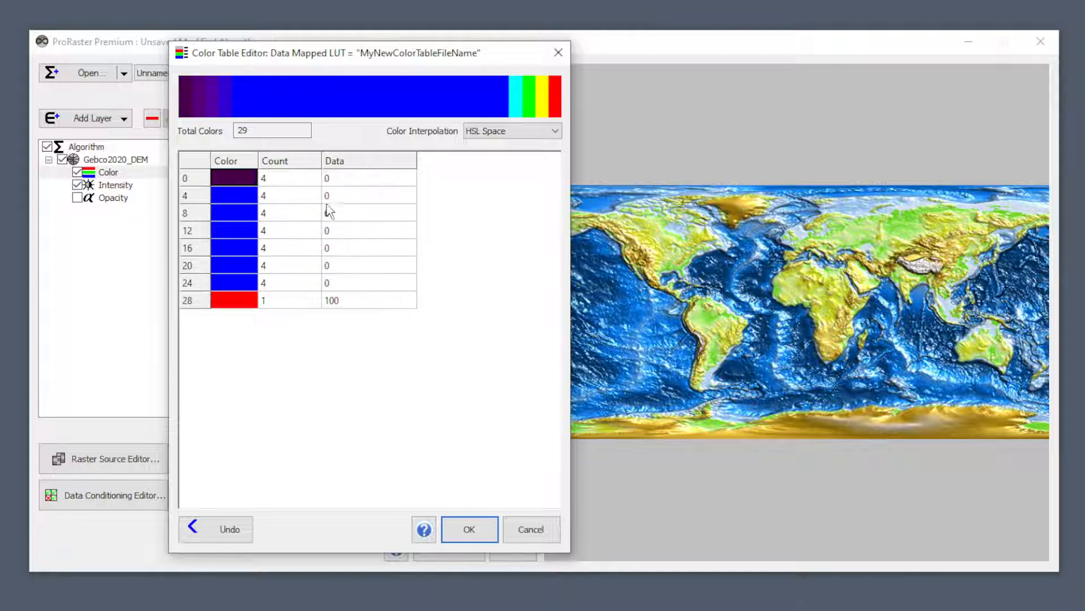
pyautogui.click(242, 195)
pyautogui.click(352, 224)
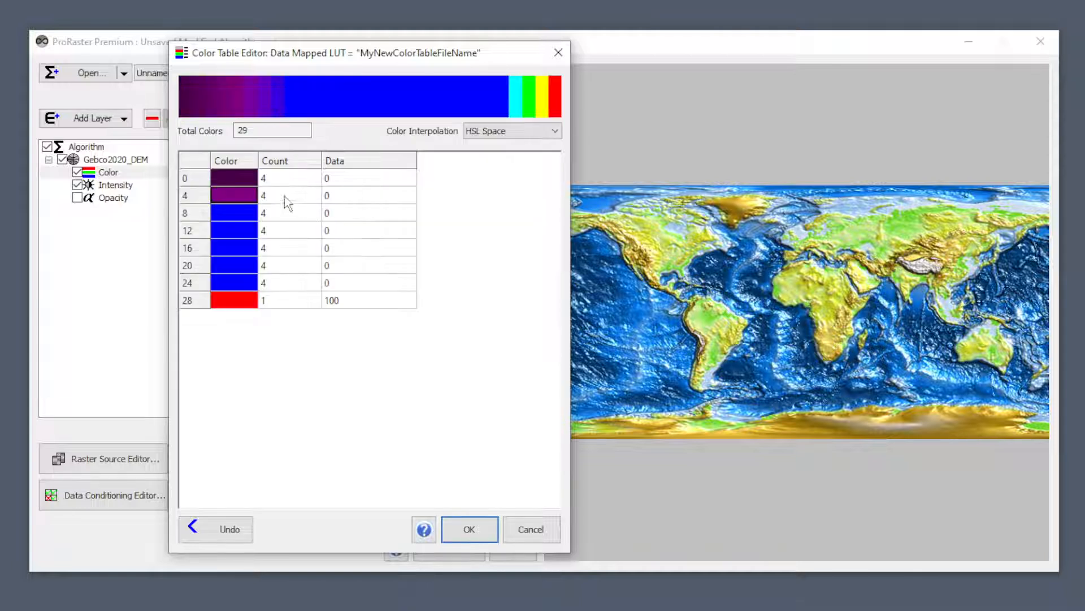
# - Keep the third entry blue, and color the fourth entry sea green and the fifth bright green
pyautogui.click(245, 215)
pyautogui.click(229, 222)
pyautogui.click(243, 235)
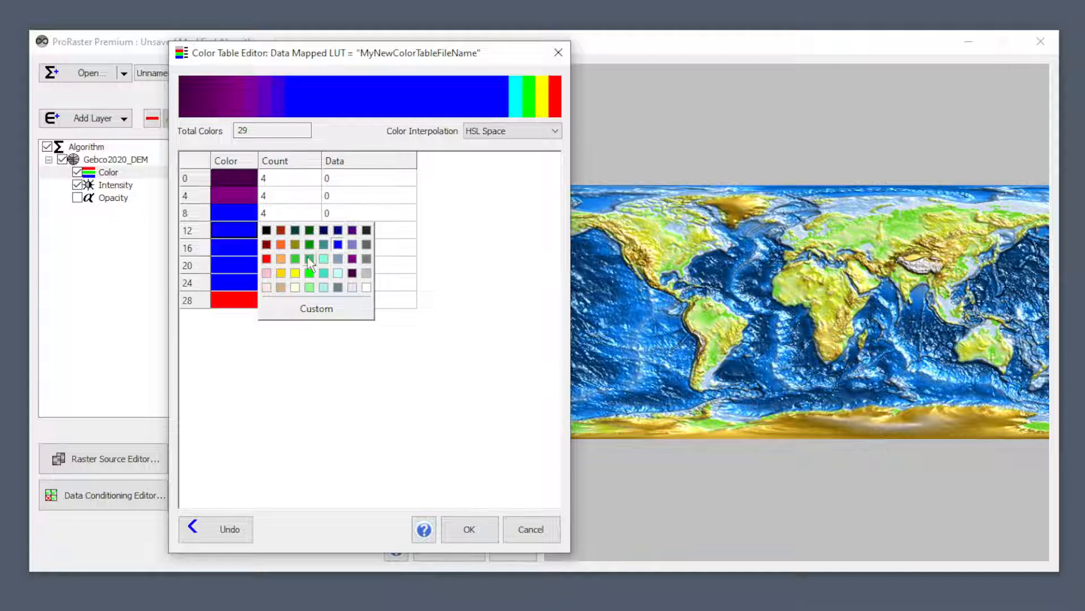
pyautogui.click(309, 259)
pyautogui.click(229, 247)
pyautogui.click(309, 273)
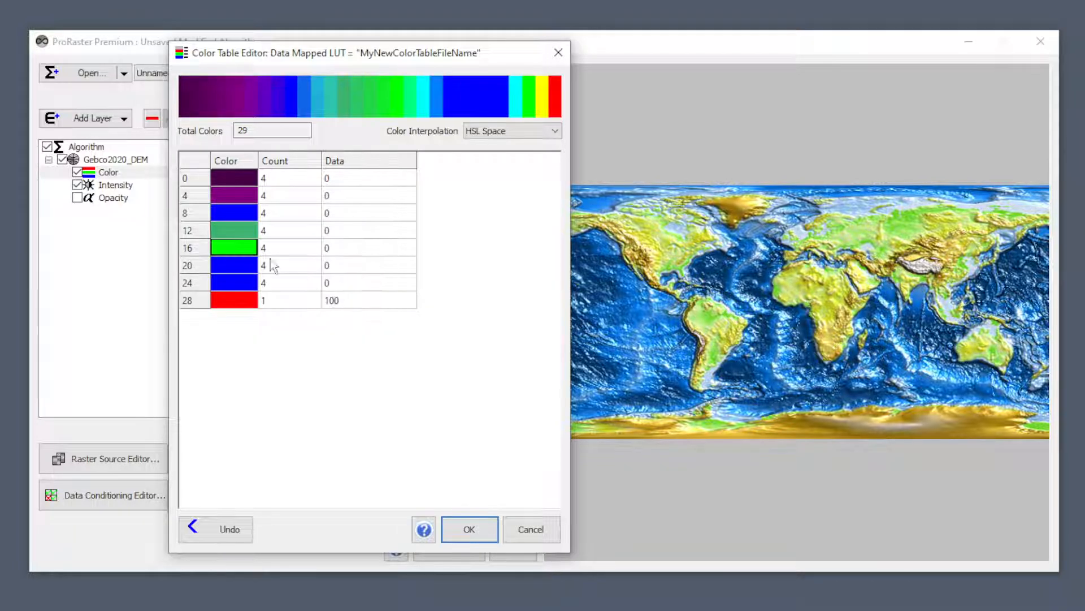
# - Color the sixth entry yellow and the seventh entry gold
pyautogui.click(237, 264)
pyautogui.click(296, 305)
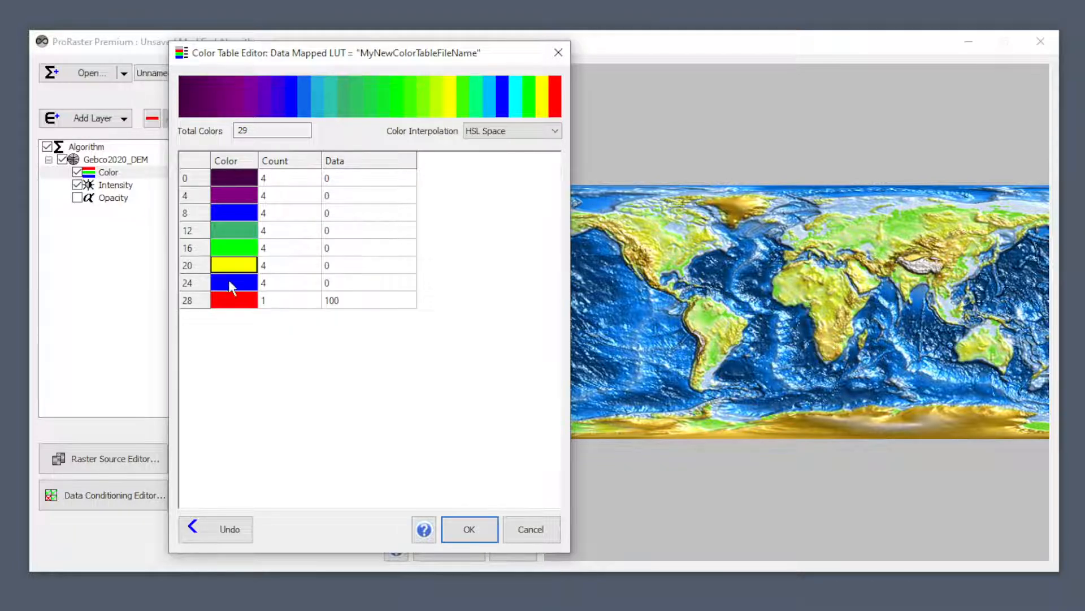
pyautogui.click(229, 280)
pyautogui.click(283, 321)
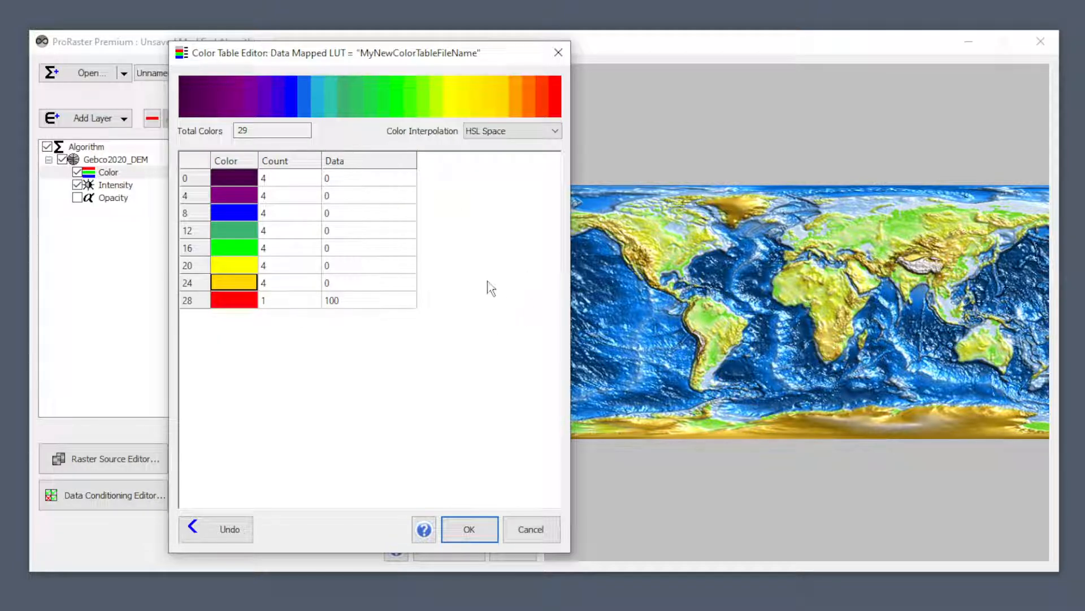
pyautogui.click(479, 280)
pyautogui.click(482, 310)
# - Set the data value of the dark purple entry to -100 and the purple entry to -25, keeping the blue entry at 0
pyautogui.click(347, 180)
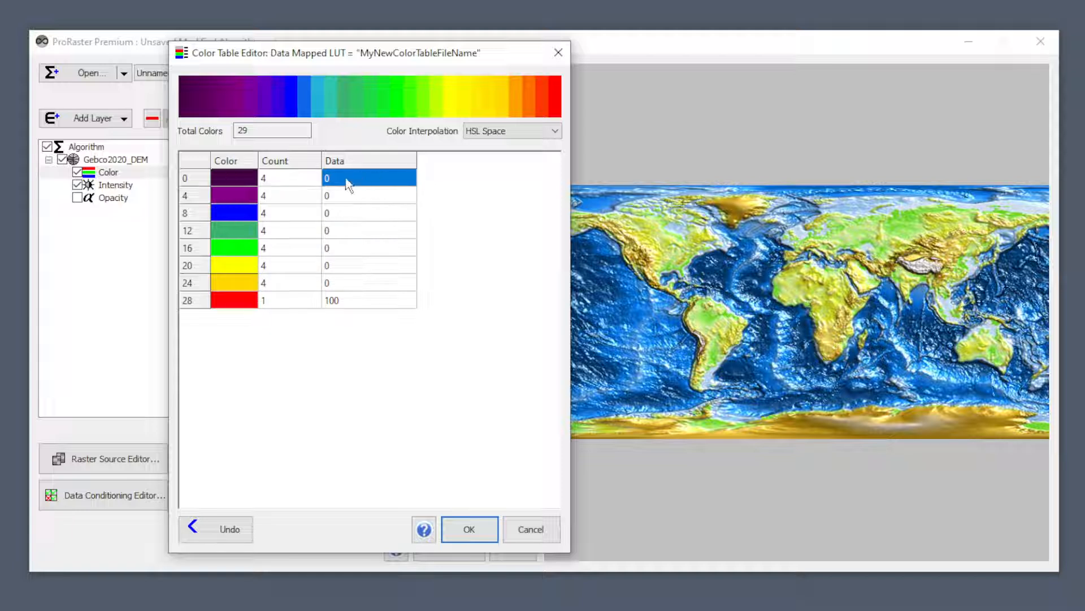
pyautogui.click(362, 180)
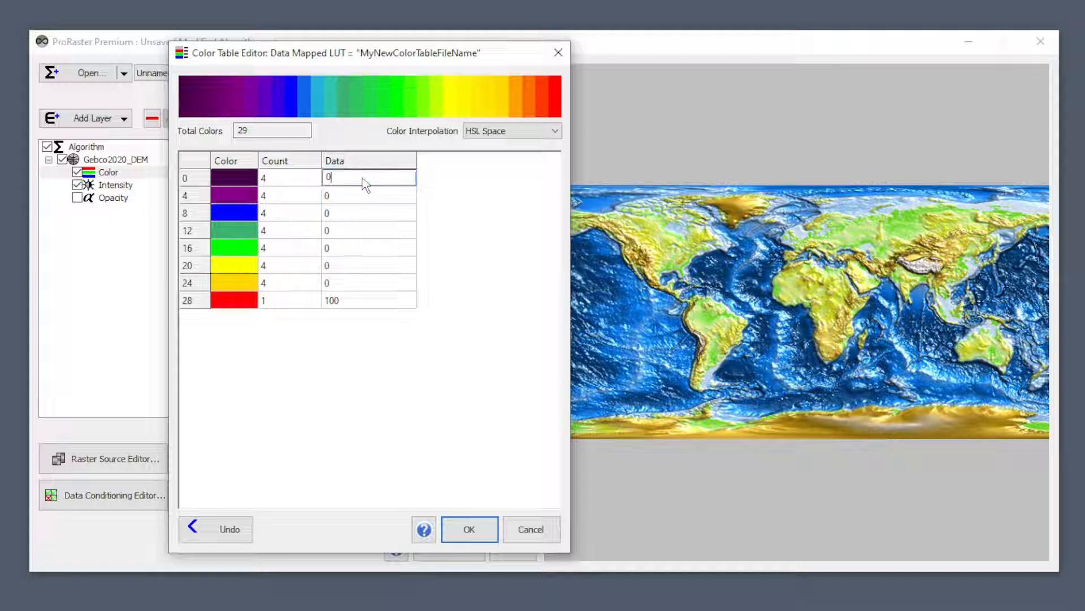
pyautogui.write('-100')
pyautogui.press('Return')
pyautogui.click(326, 189)
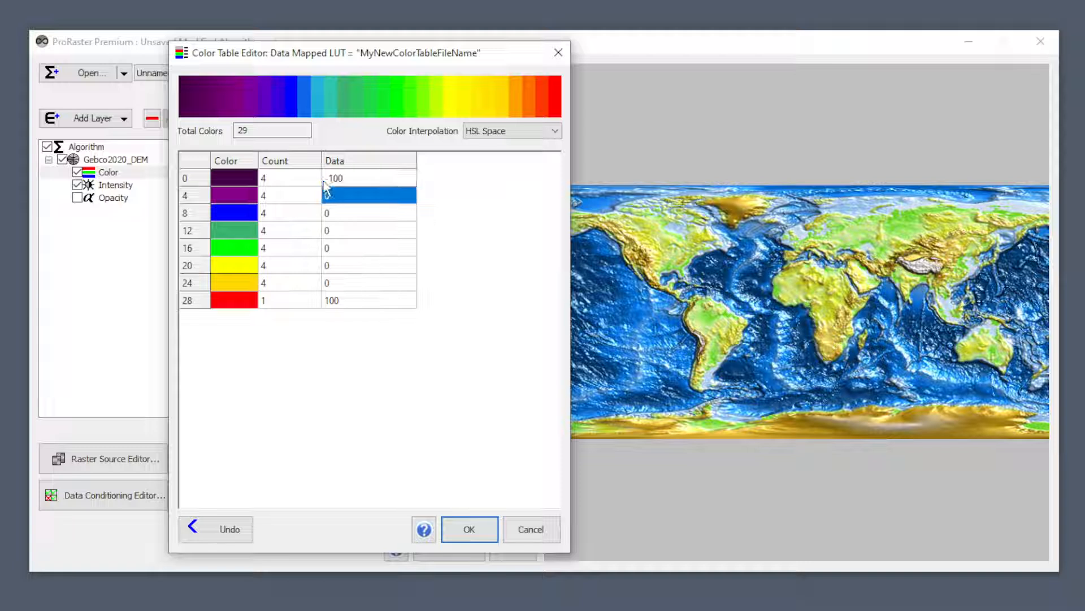
pyautogui.write('-25')
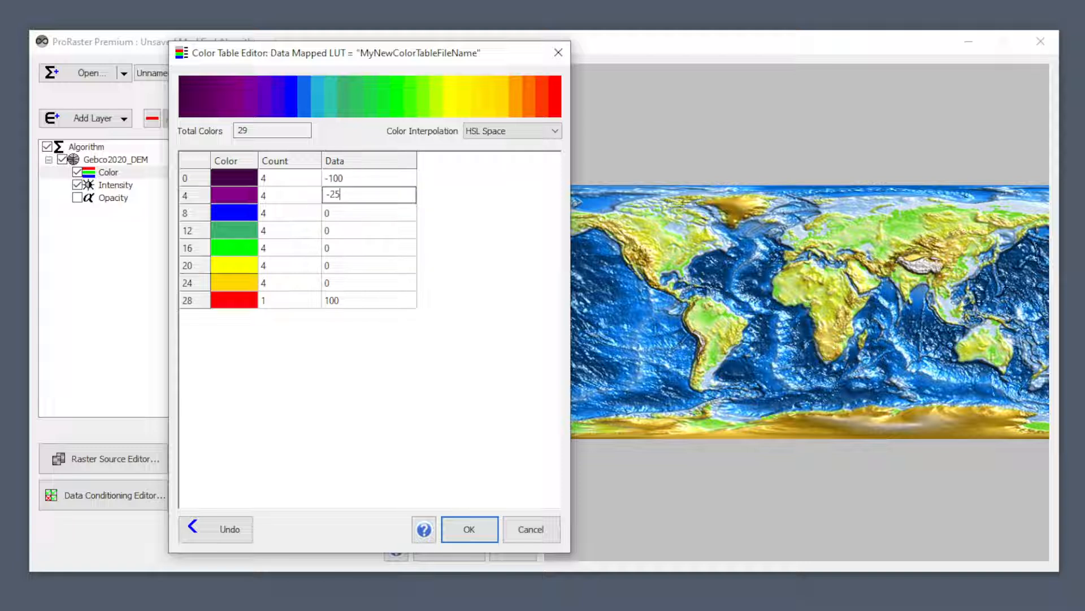
pyautogui.press('Return')
pyautogui.press('Return')
pyautogui.press('Down')
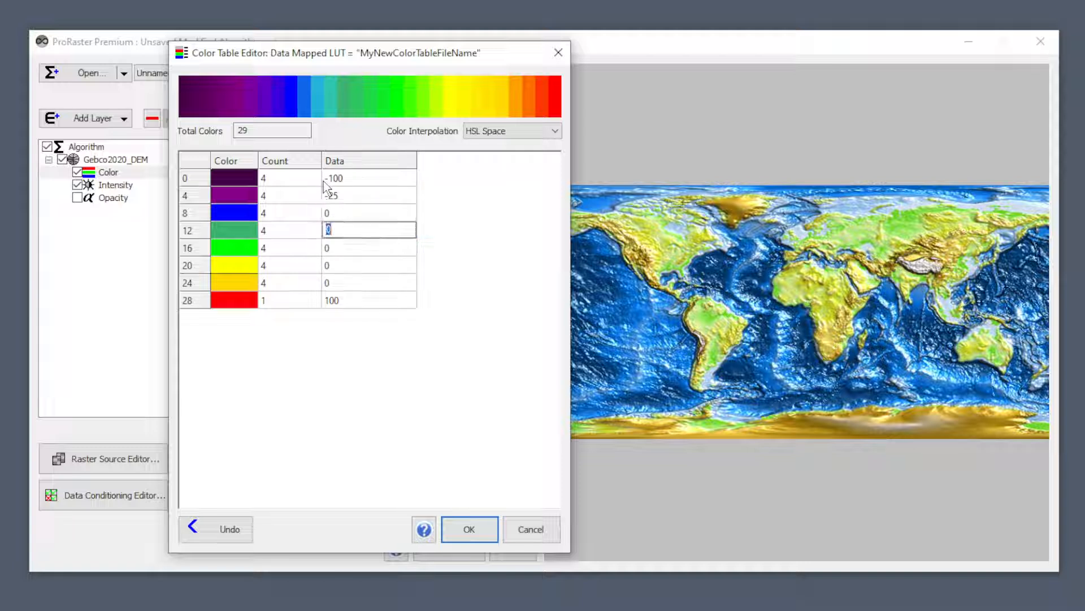
# - Set the data values of the sea green, bright green and yellow entries to 250, 500 and 1000
pyautogui.write('250')
pyautogui.press('Return')
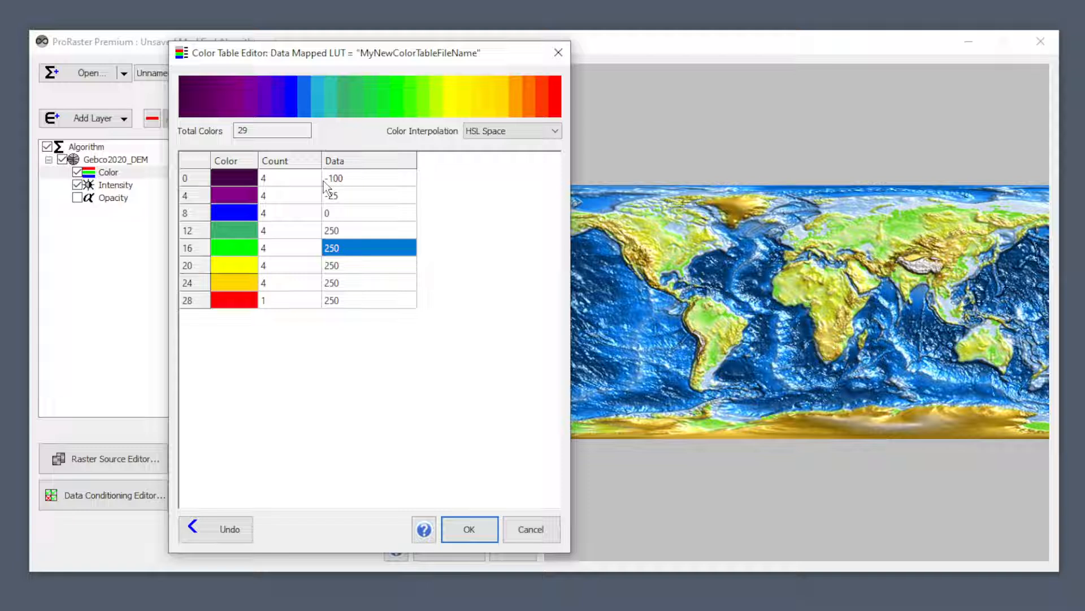
pyautogui.write('500')
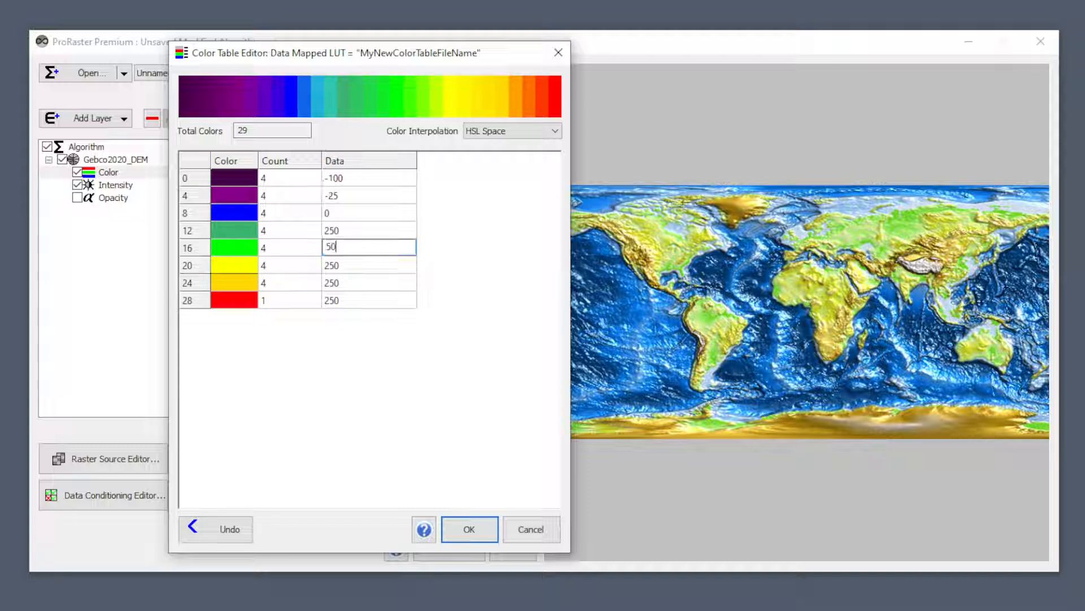
pyautogui.press('Return')
pyautogui.press('Down')
pyautogui.write('1000')
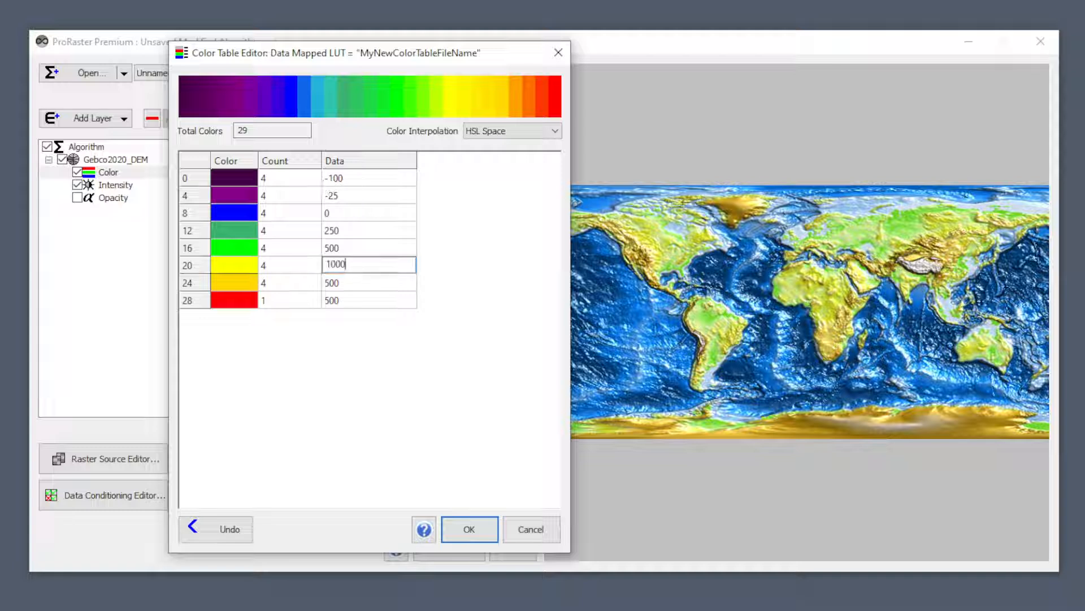
pyautogui.press('Return')
# - Set the data value of the gold entry to 2000 and the red entry to 5000
pyautogui.press('Down')
pyautogui.write('2000')
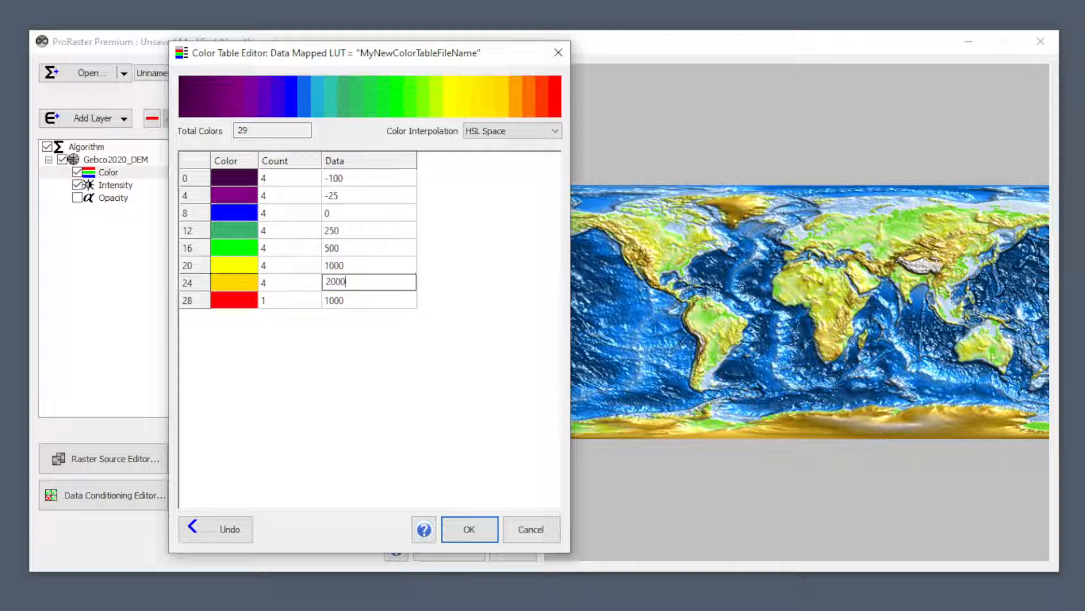
pyautogui.press('Return')
pyautogui.press('Down')
pyautogui.write('5000')
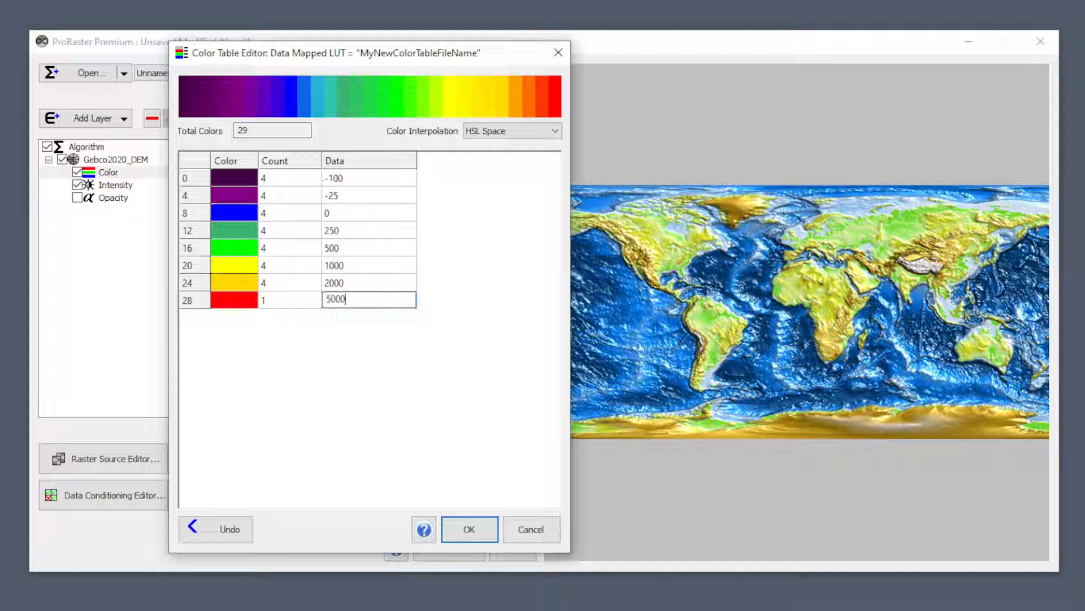
pyautogui.press('Return')
pyautogui.press('Up')
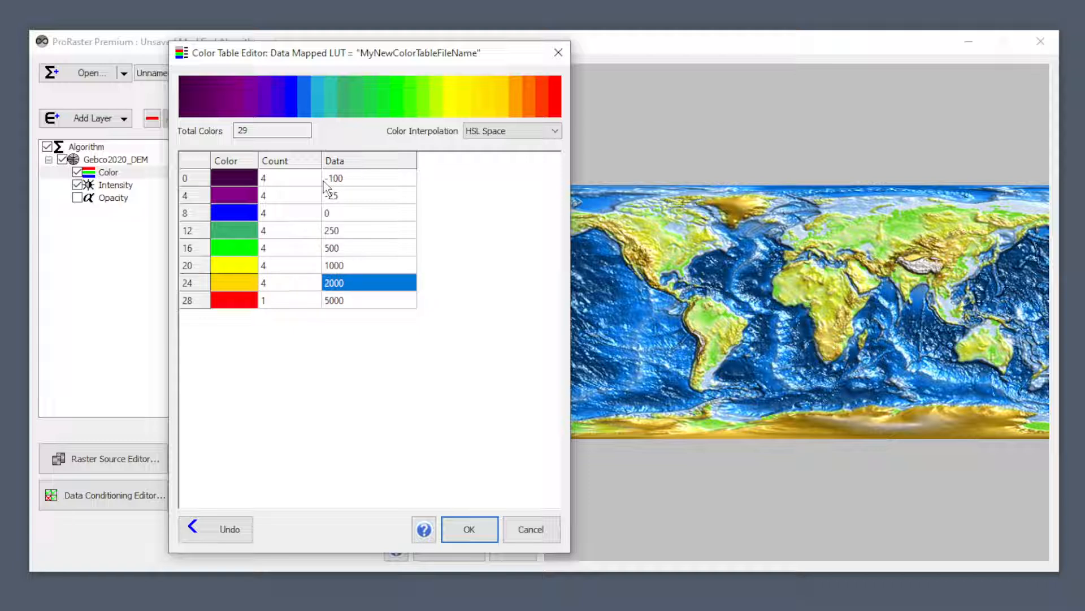
pyautogui.click(383, 251)
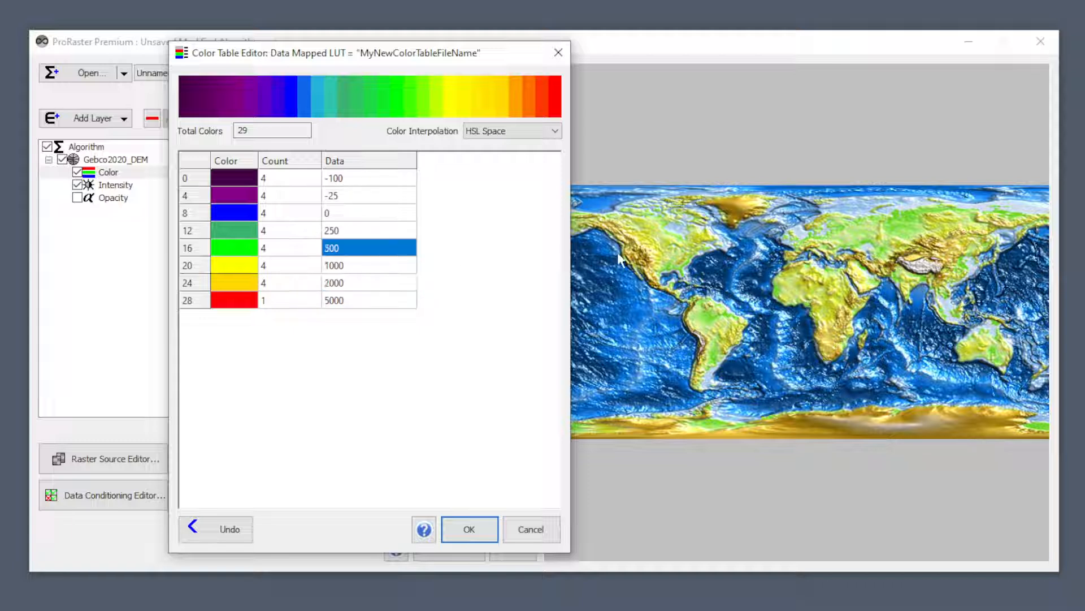
# - Try a data value of 0 for the bright green entry
pyautogui.write('0')
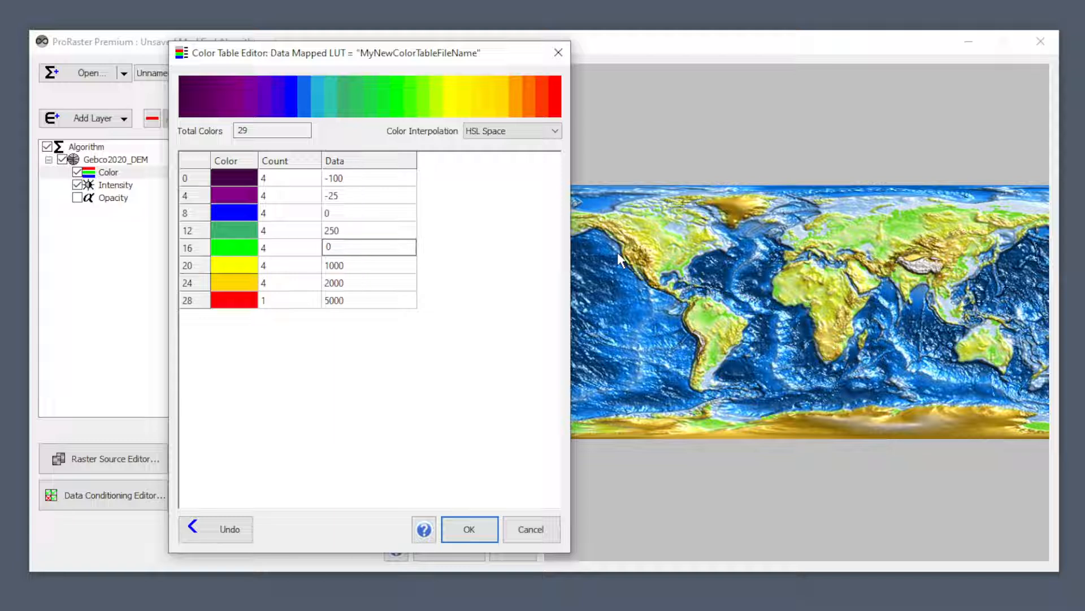
pyautogui.press('Return')
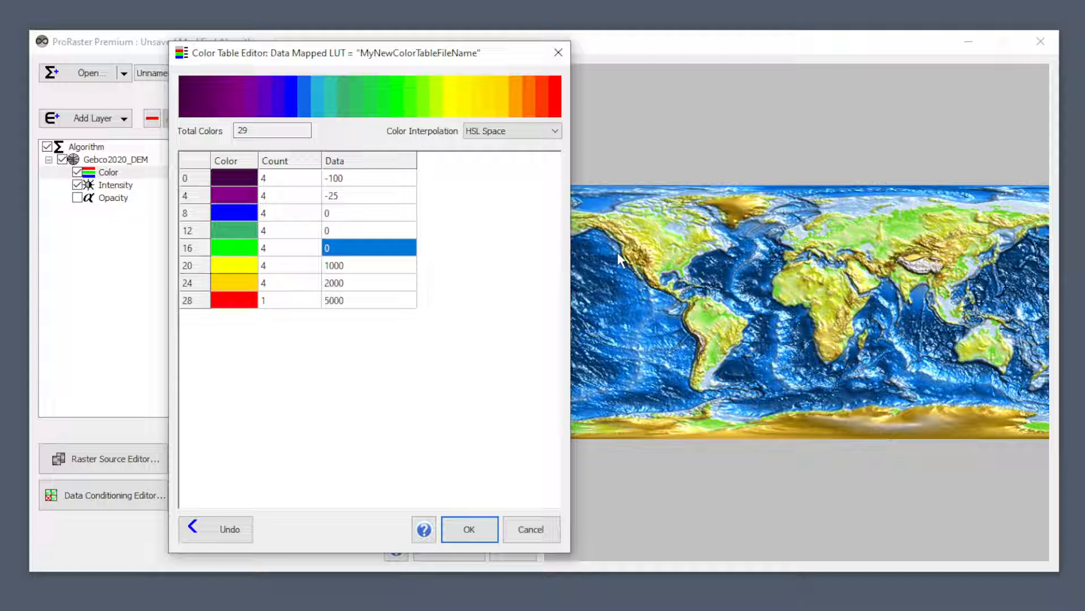
# - Set the data value of the sea green entry to 1000 and the bright green entry to 2000
pyautogui.press('Up')
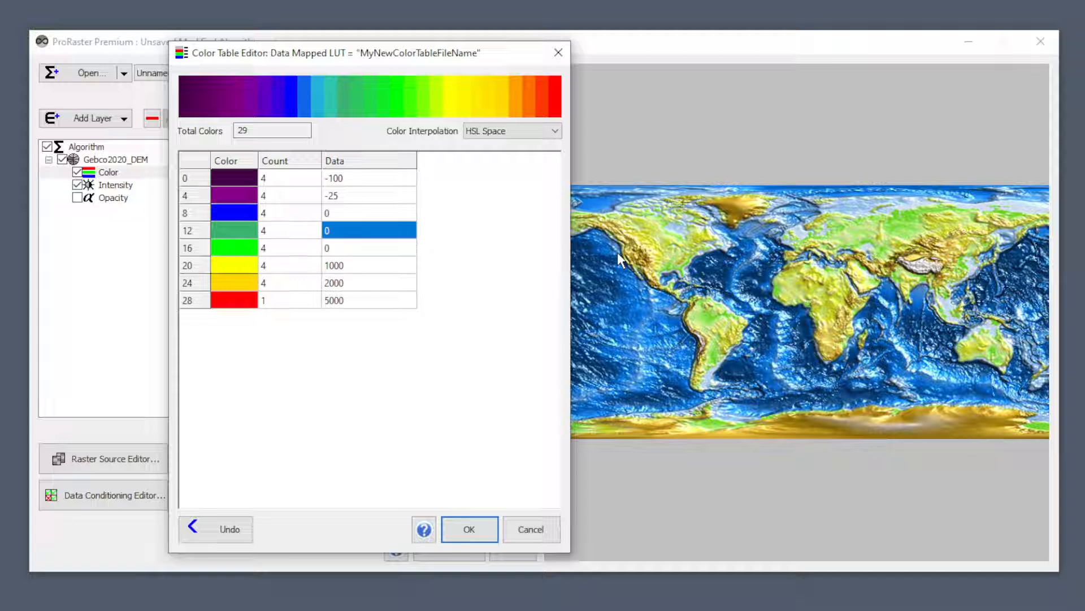
pyautogui.write('1000')
pyautogui.press('Return')
pyautogui.press('Down')
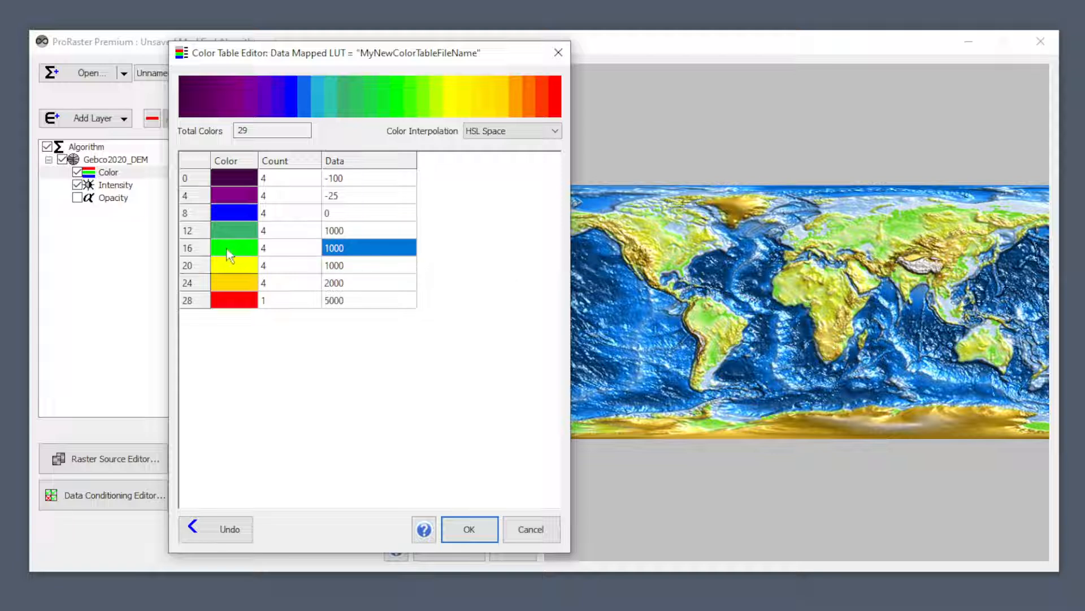
pyautogui.click(353, 252)
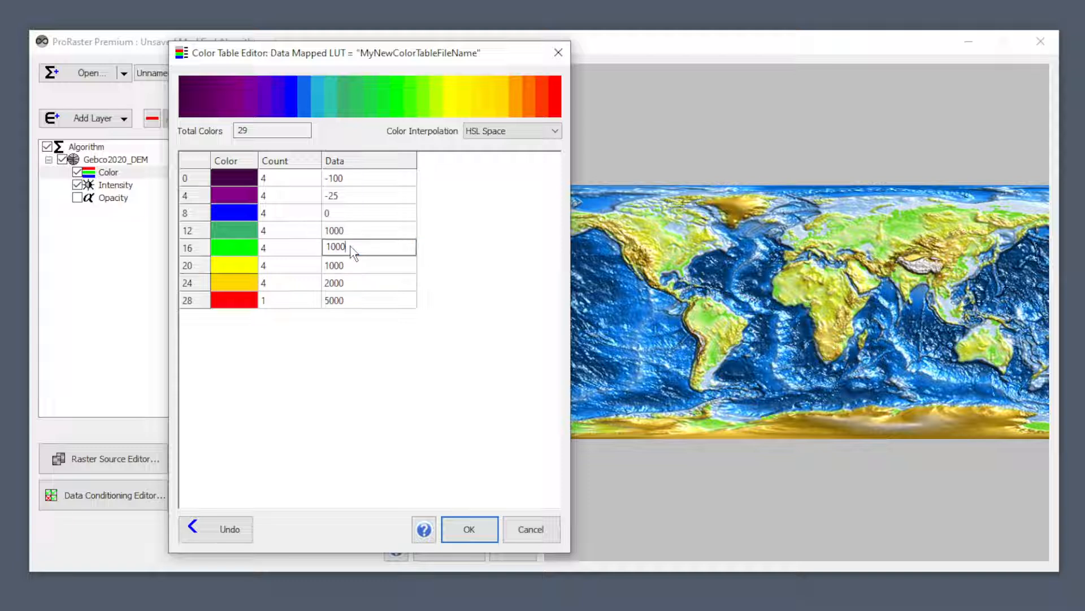
pyautogui.doubleClick(353, 252)
pyautogui.write('2000')
pyautogui.press('Return')
# - Set the data value of the yellow entry to 3000 and the gold entry to 4000
pyautogui.press('Down')
pyautogui.write('30')
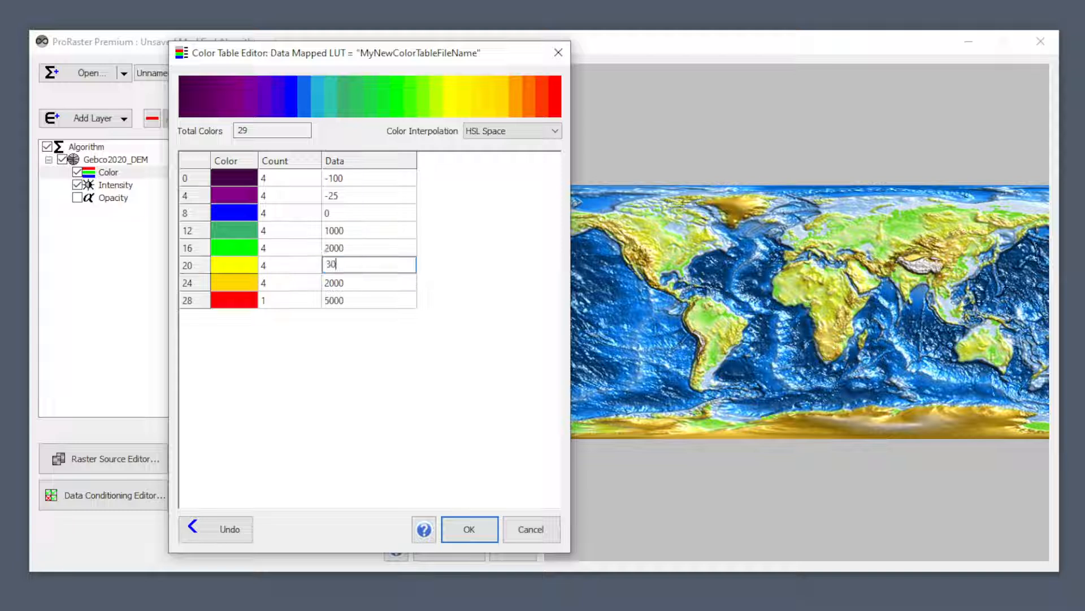
pyautogui.write('00')
pyautogui.press('Return')
pyautogui.press('Down')
pyautogui.write('4000')
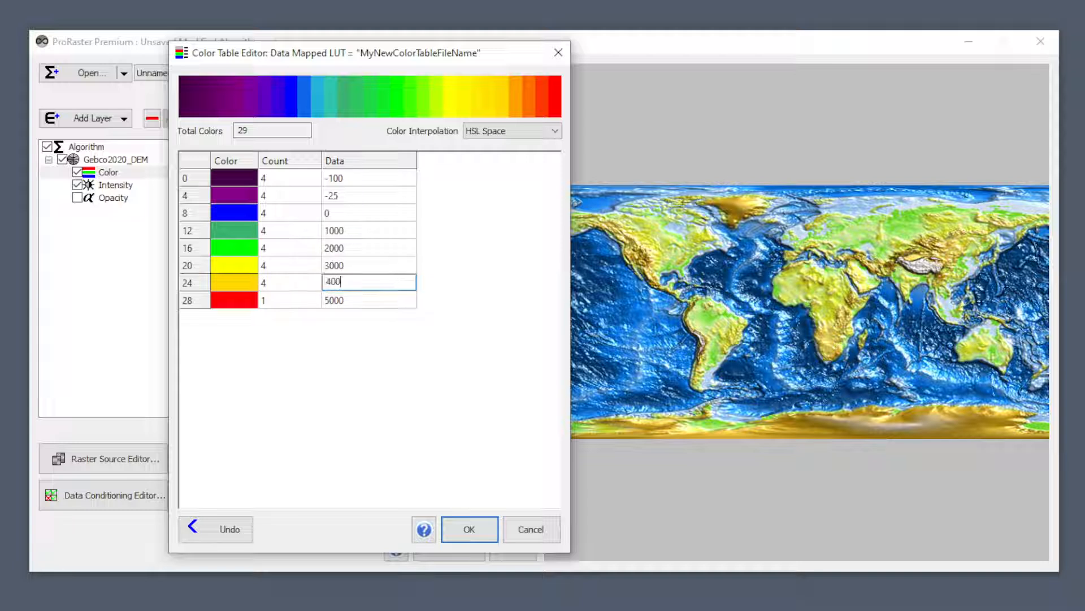
pyautogui.press('Return')
pyautogui.press('Up')
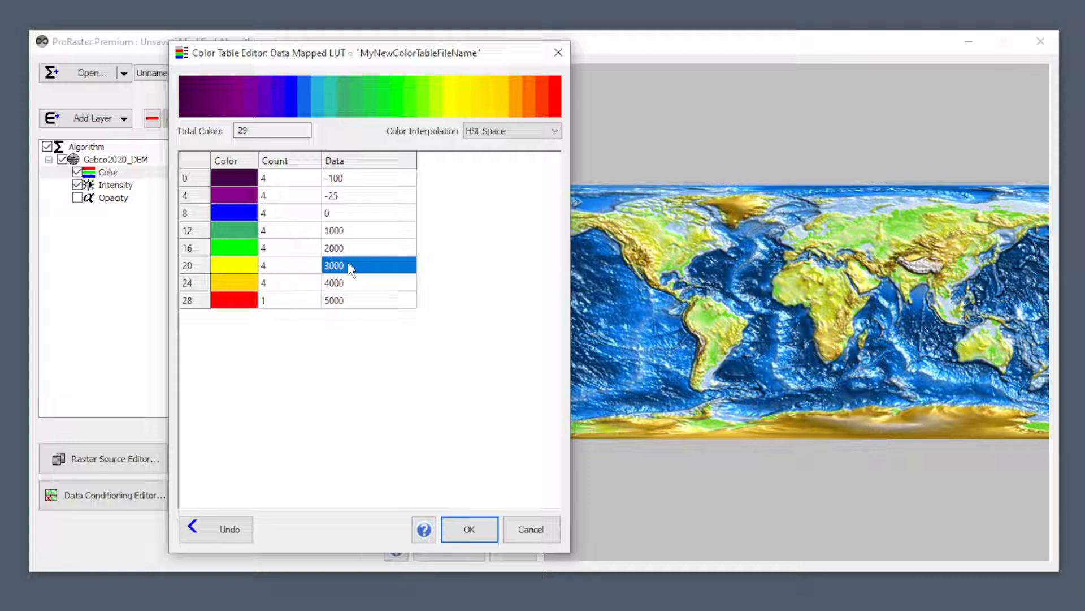
# - Accept the edits to the data-mapped color table and close the color table list
pyautogui.click(233, 246)
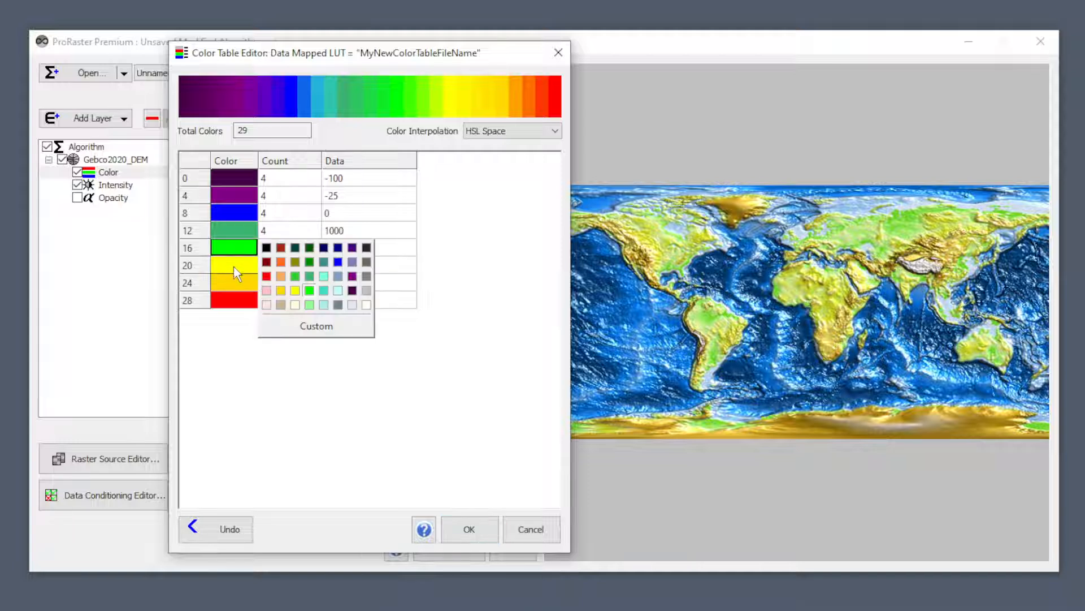
pyautogui.click(466, 240)
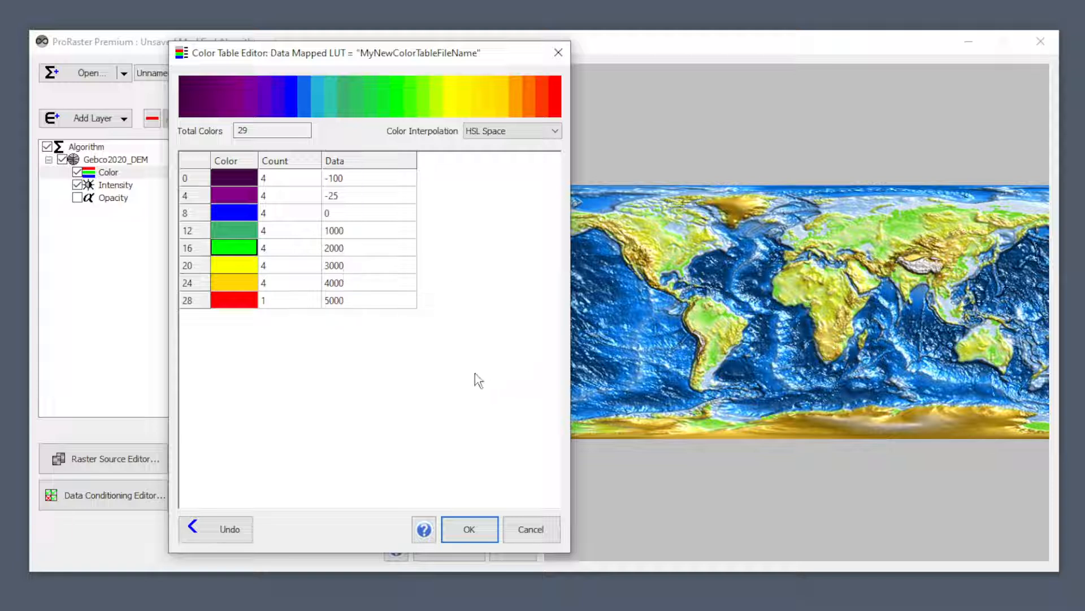
pyautogui.click(487, 537)
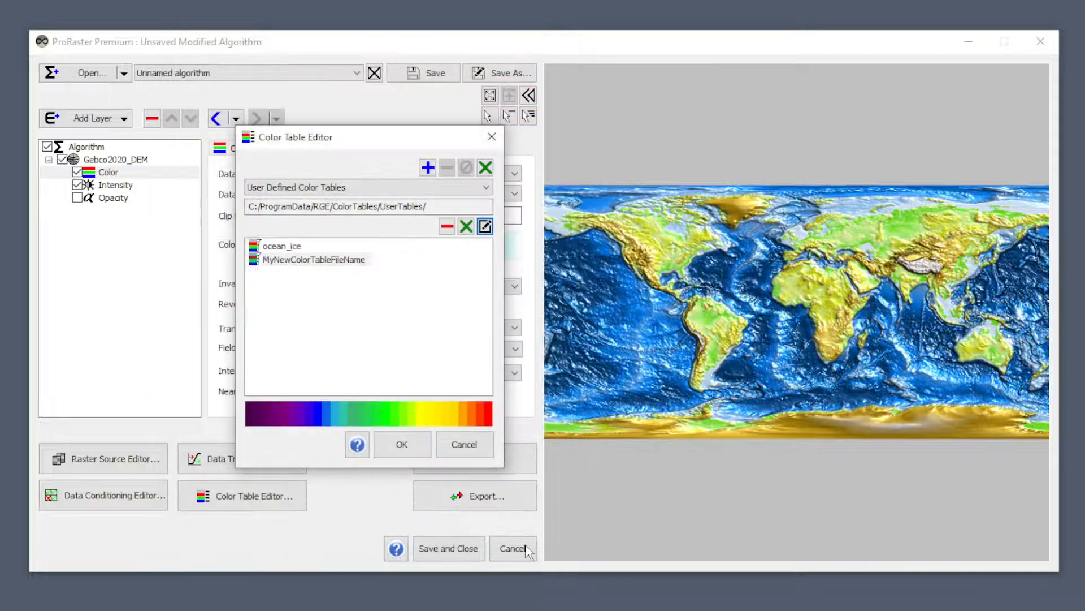
pyautogui.click(418, 445)
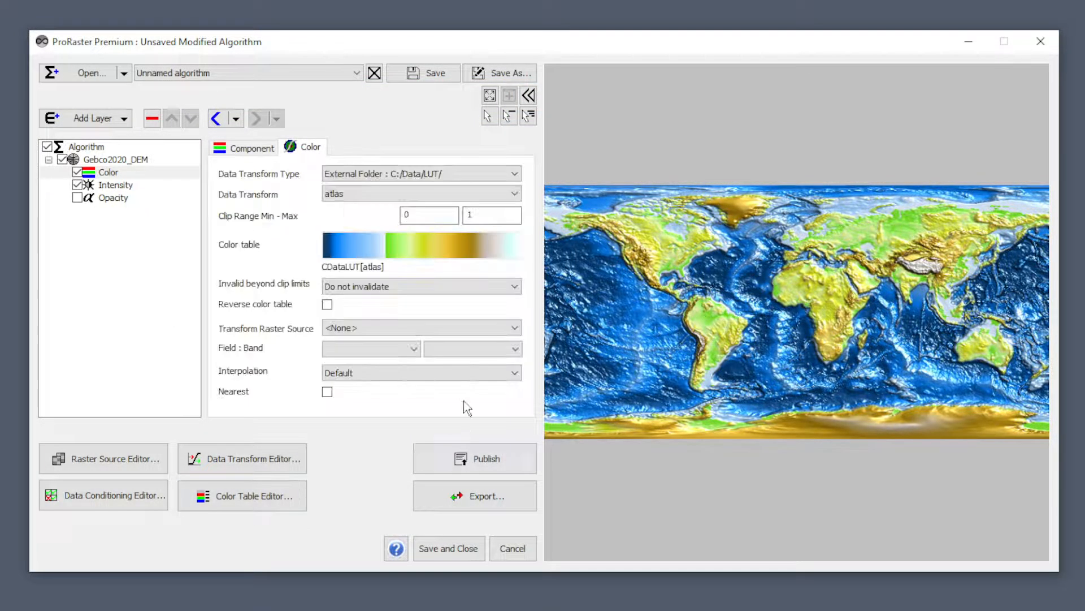
# - Apply the user-defined color table MyNewColorTableFileName to the raster layer's Color component
pyautogui.click(426, 175)
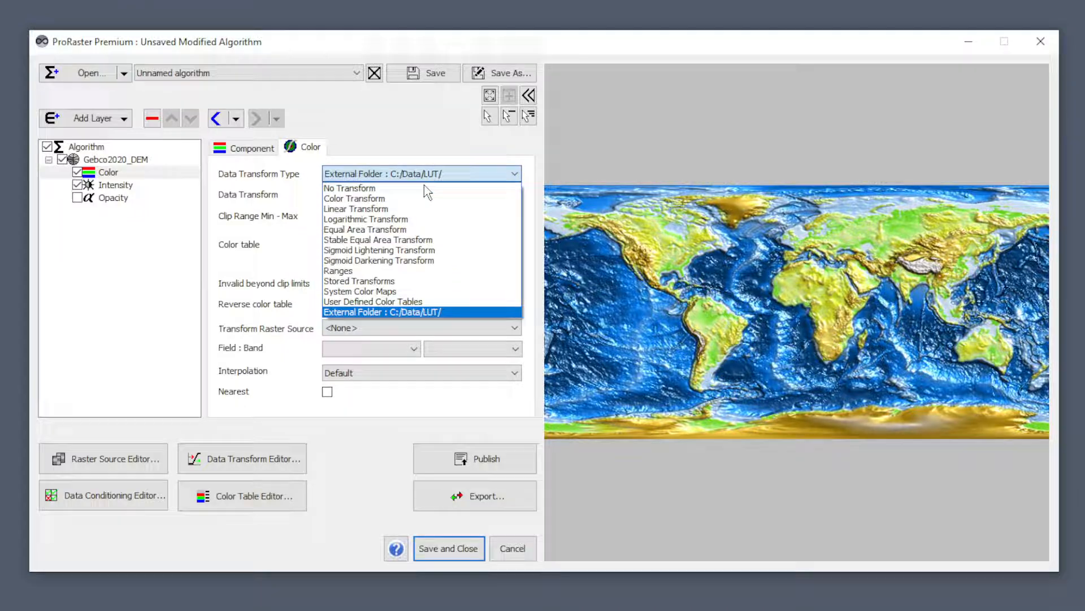
pyautogui.click(391, 302)
pyautogui.click(382, 193)
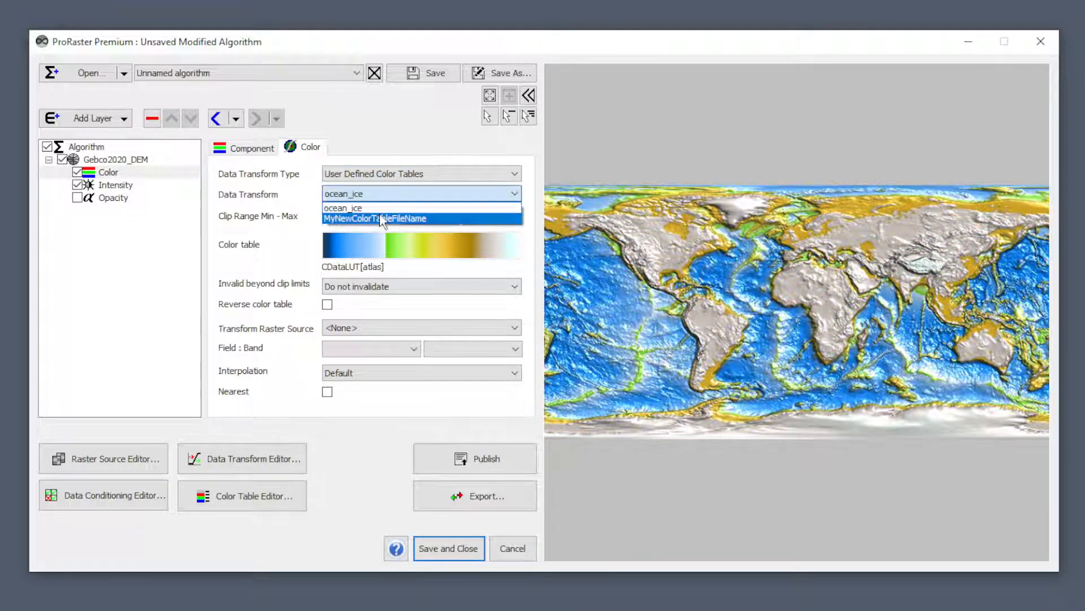
pyautogui.click(375, 218)
pyautogui.click(398, 243)
pyautogui.click(517, 241)
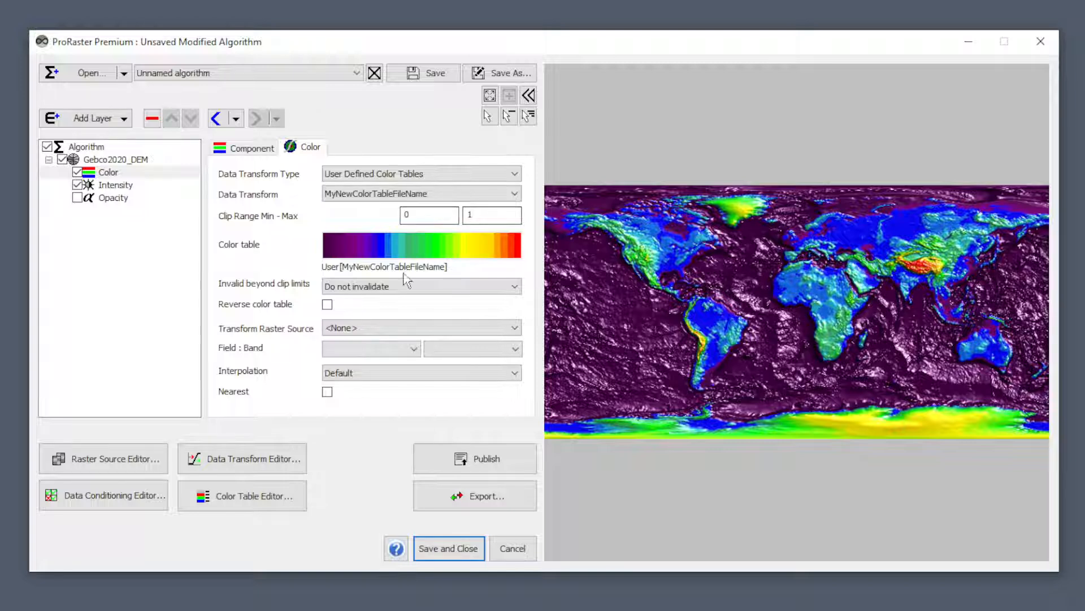
# - Open the Color Table Editor on the User Defined Color Tables and start a new color table
pyautogui.click(254, 498)
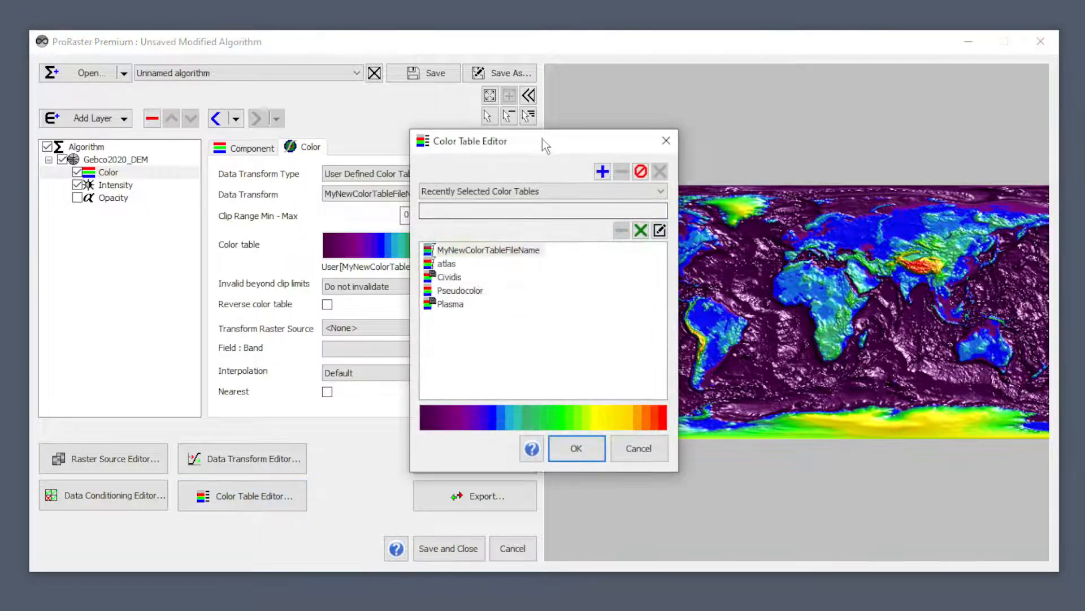
pyautogui.moveTo(542, 138); pyautogui.dragTo(479, 140)
pyautogui.click(485, 192)
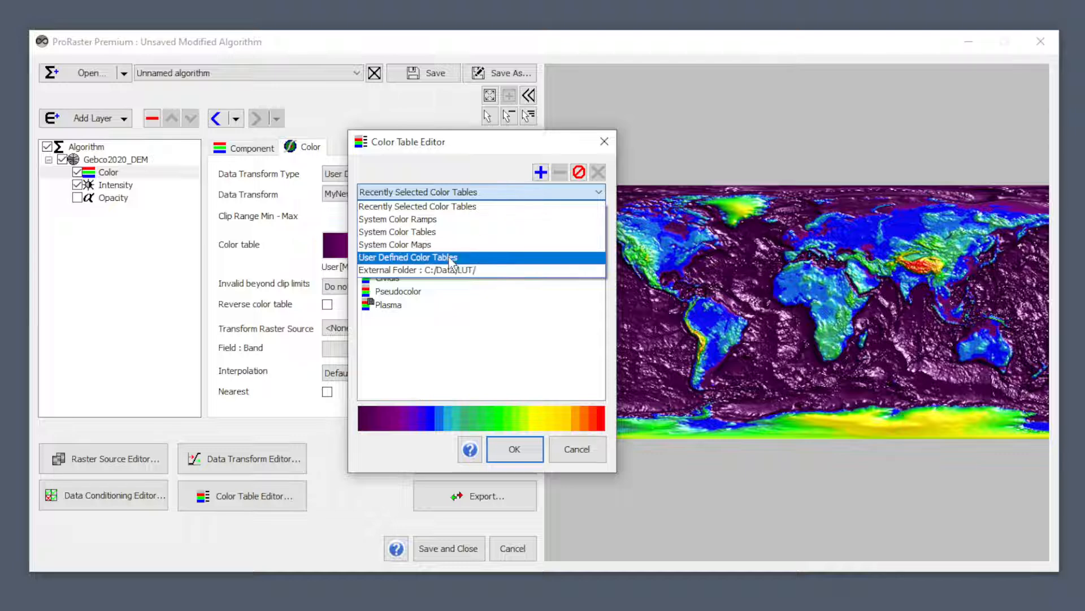
pyautogui.click(456, 257)
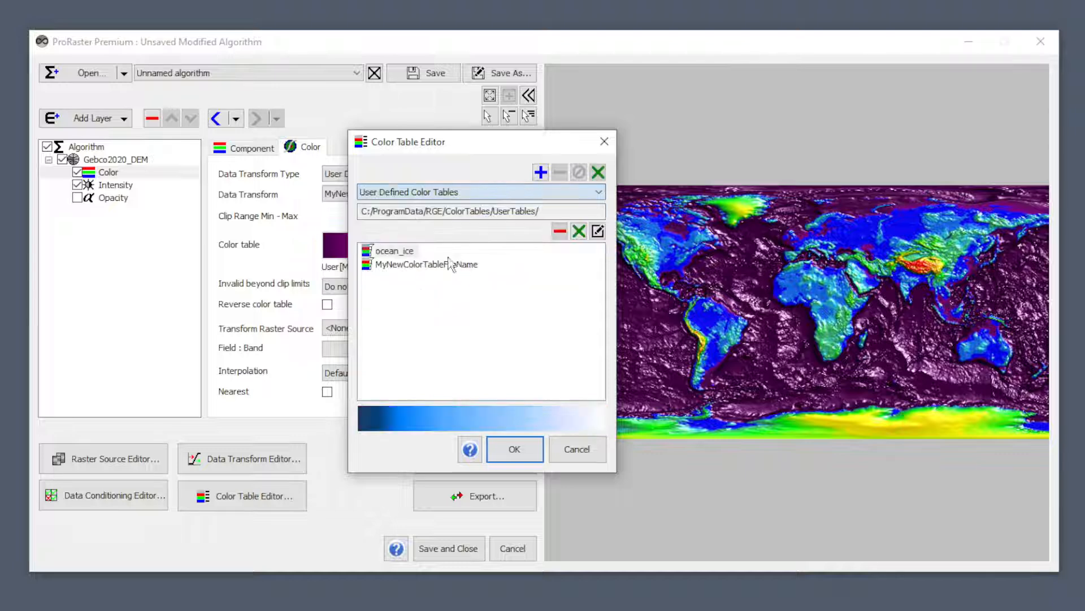
pyautogui.click(598, 172)
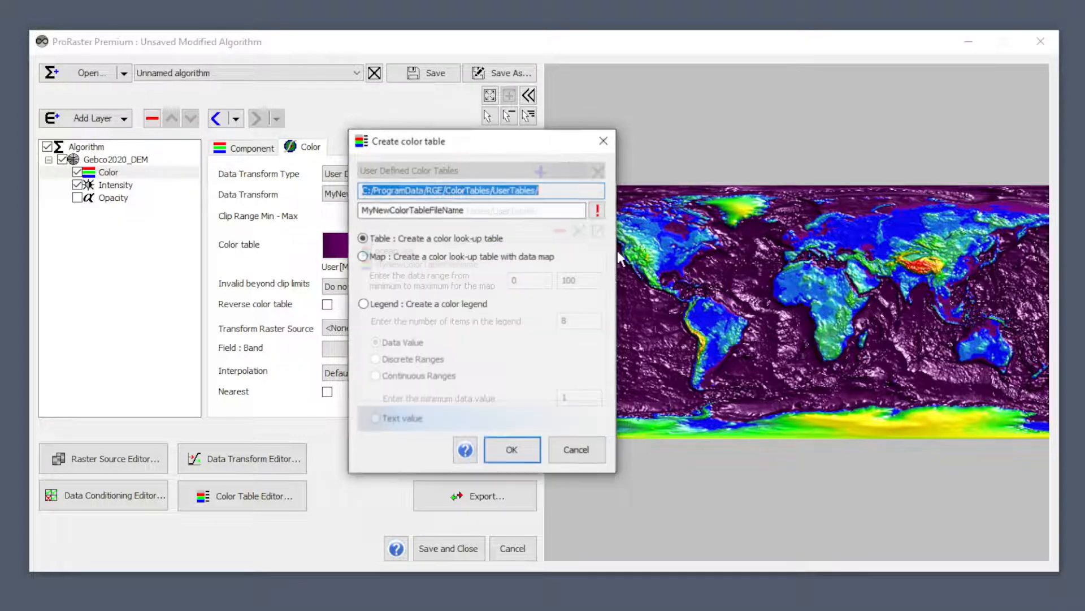
# - Create a color legend named MyLegend with 8 data value items and a minimum data value of 1
pyautogui.click(388, 304)
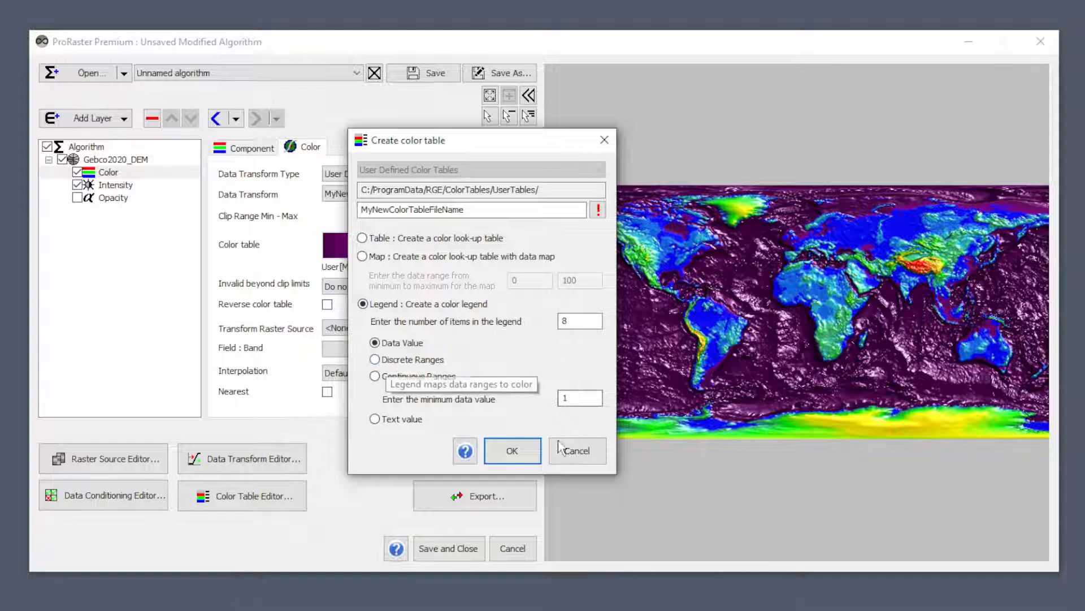
pyautogui.click(513, 452)
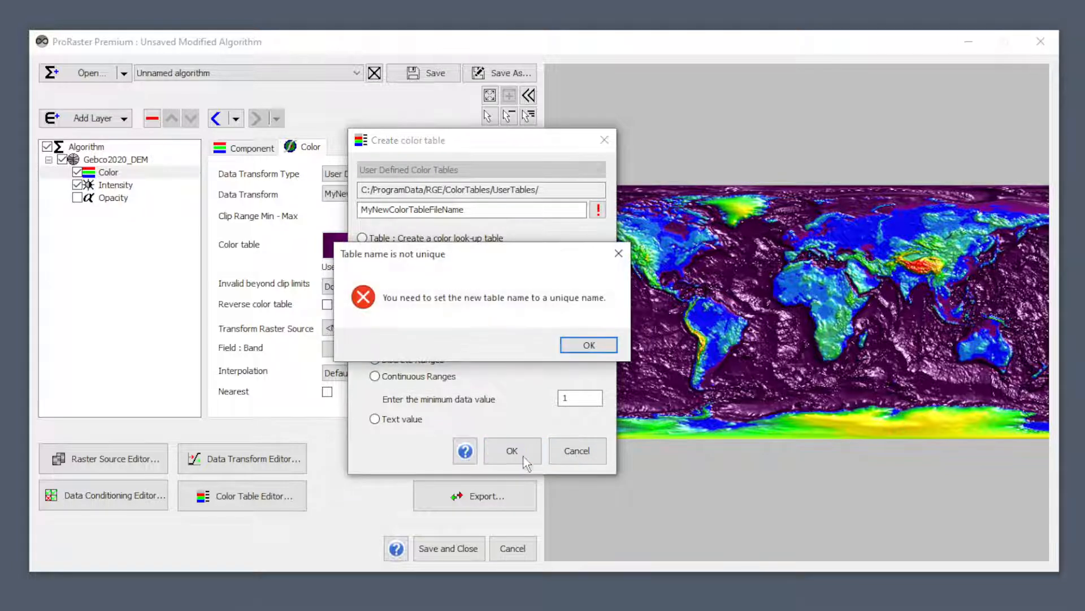
pyautogui.click(588, 347)
pyautogui.doubleClick(473, 210)
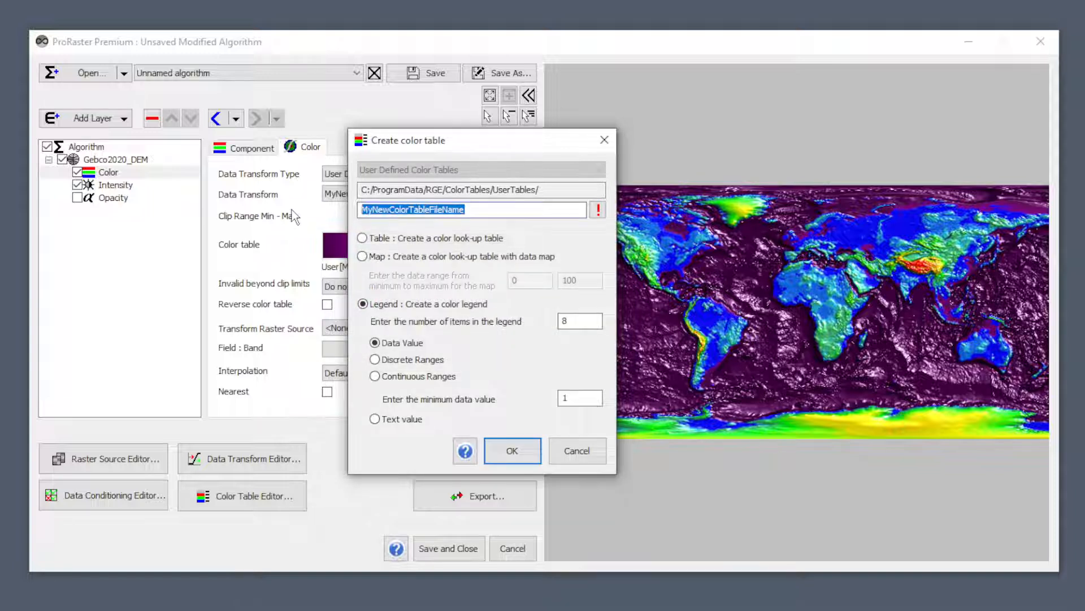
pyautogui.write('MyLegend')
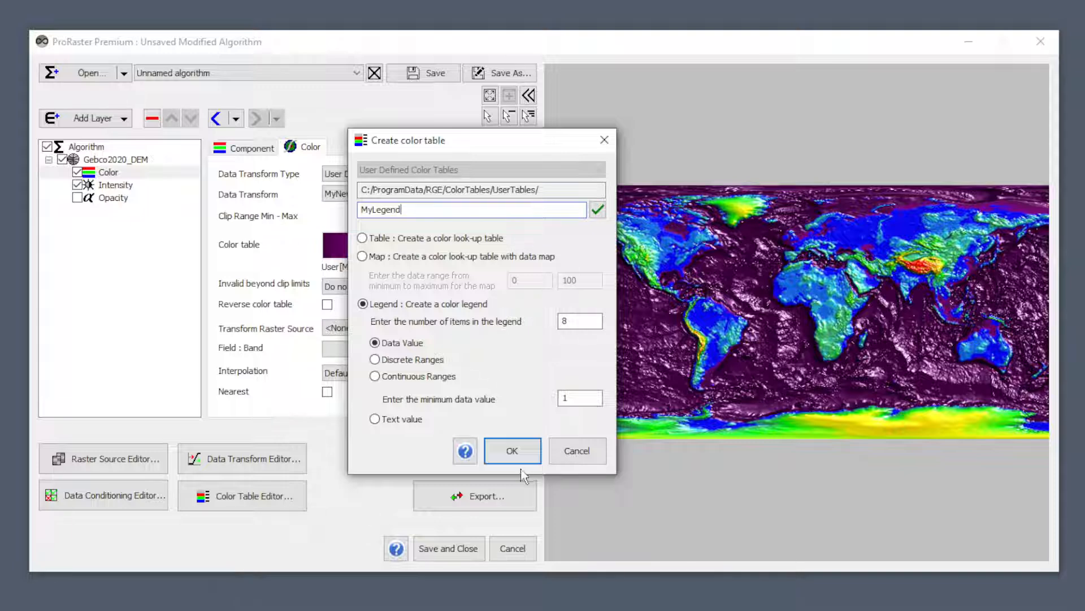
pyautogui.click(512, 451)
# - Open MyLegend for editing and set the data value of entry 4 to 500 and entry 2 to 1000
pyautogui.click(395, 278)
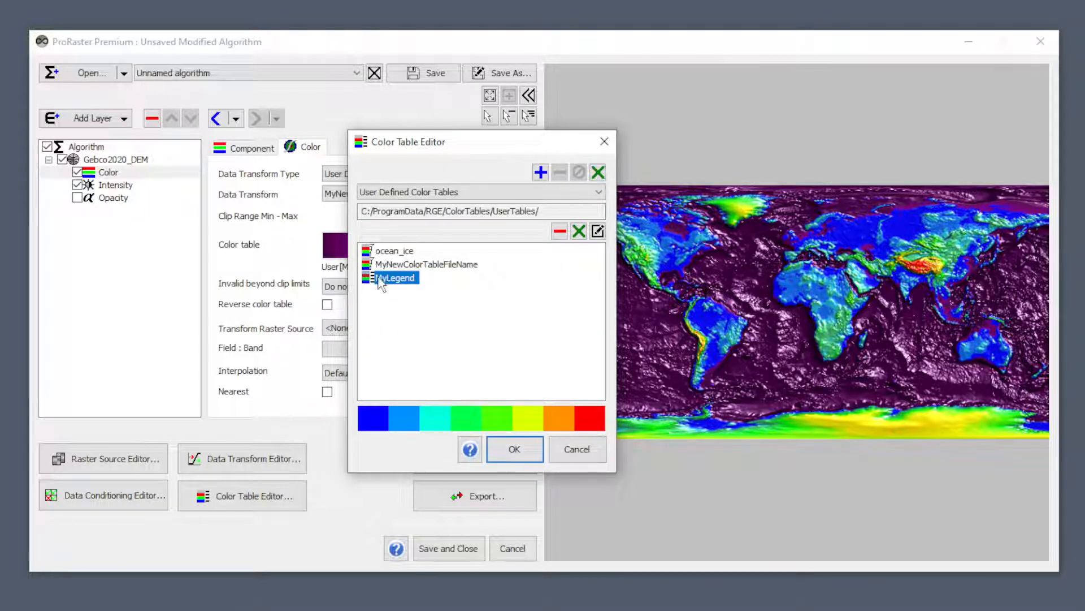
pyautogui.click(597, 231)
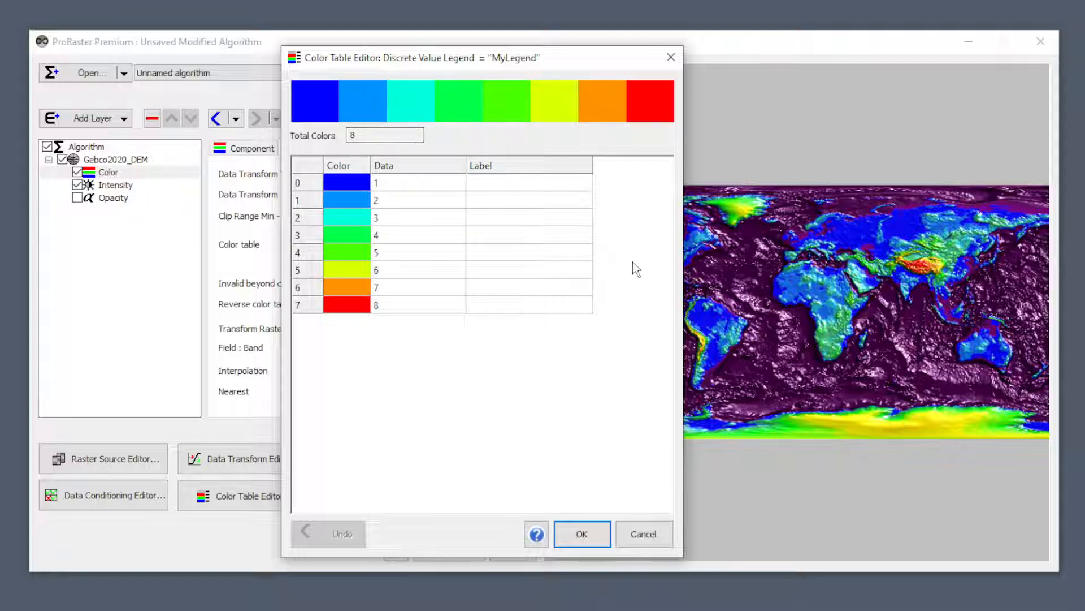
pyautogui.click(425, 180)
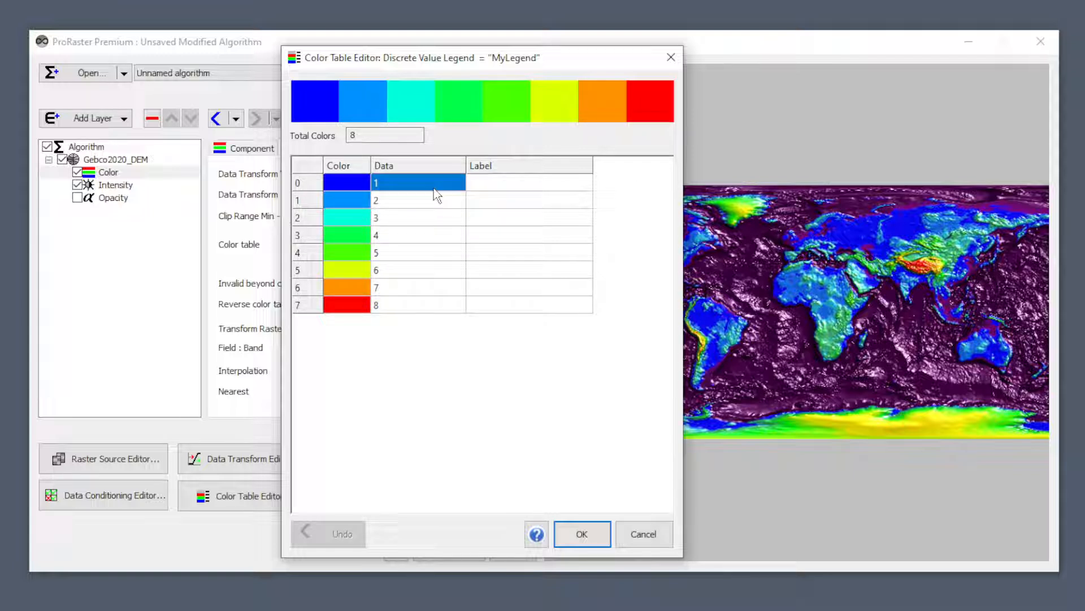
pyautogui.click(412, 247)
pyautogui.write('50')
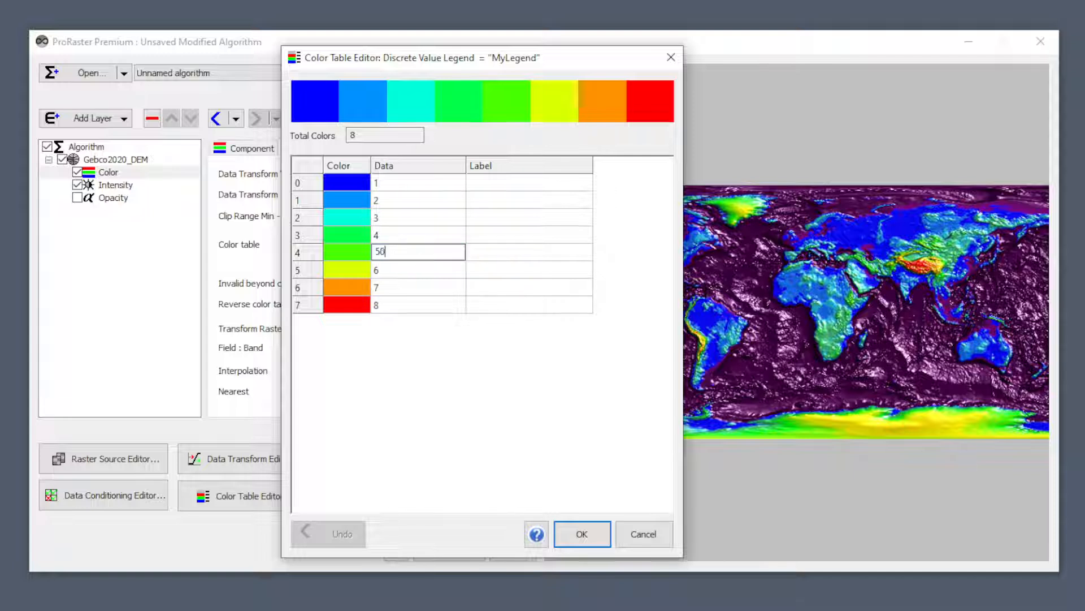
pyautogui.write('0')
pyautogui.press('Return')
pyautogui.click(400, 221)
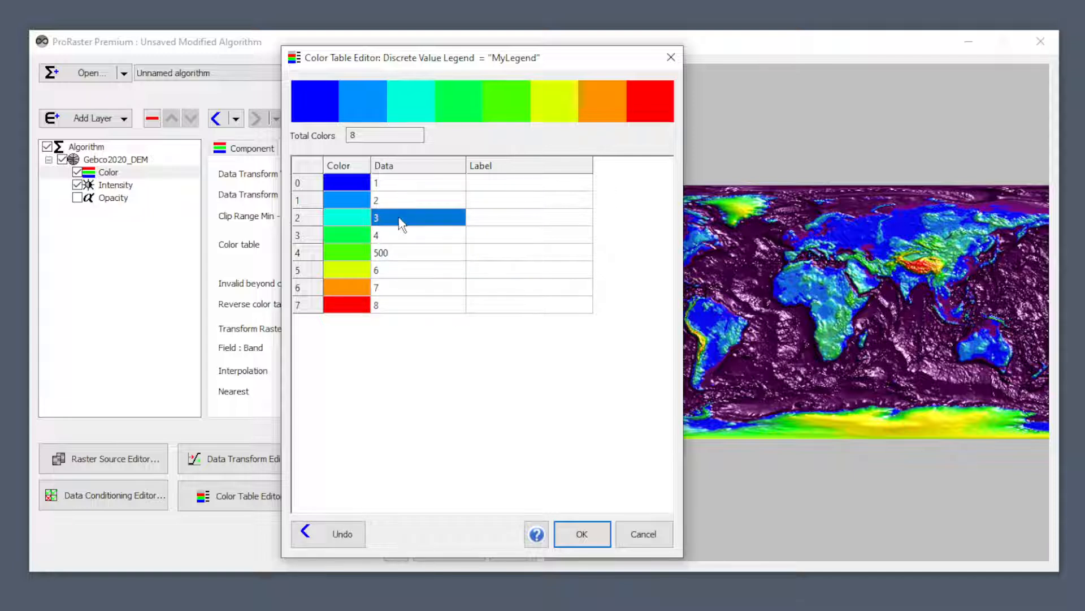
pyautogui.write('1000')
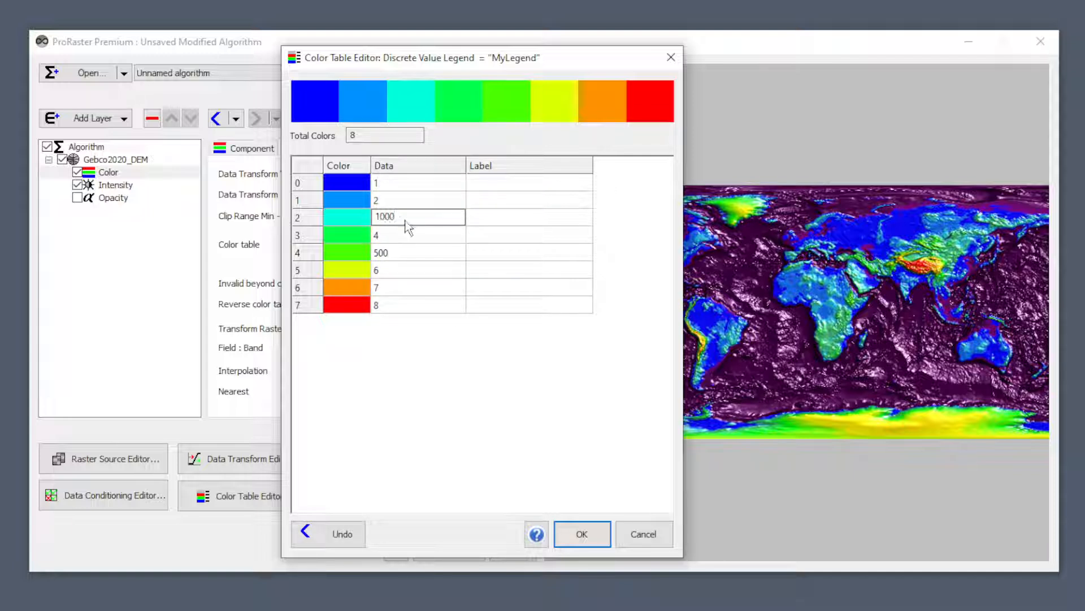
pyautogui.press('Return')
# - Label entry 1 of the legend "Copacabana" and accept the legend edits
pyautogui.click(533, 201)
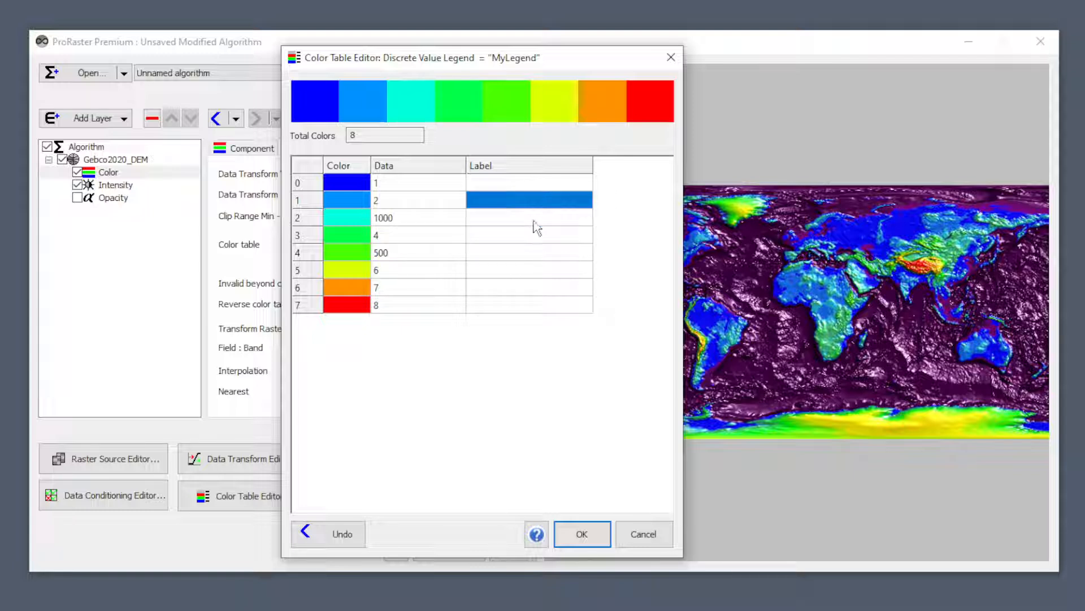
pyautogui.write('C')
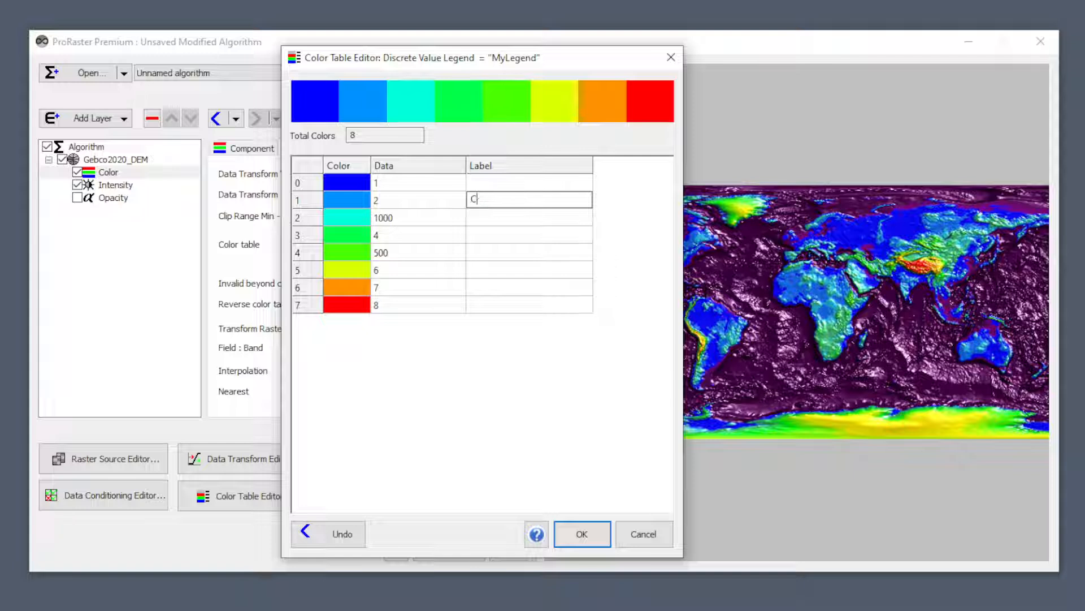
pyautogui.write('opacabna')
pyautogui.press('Return')
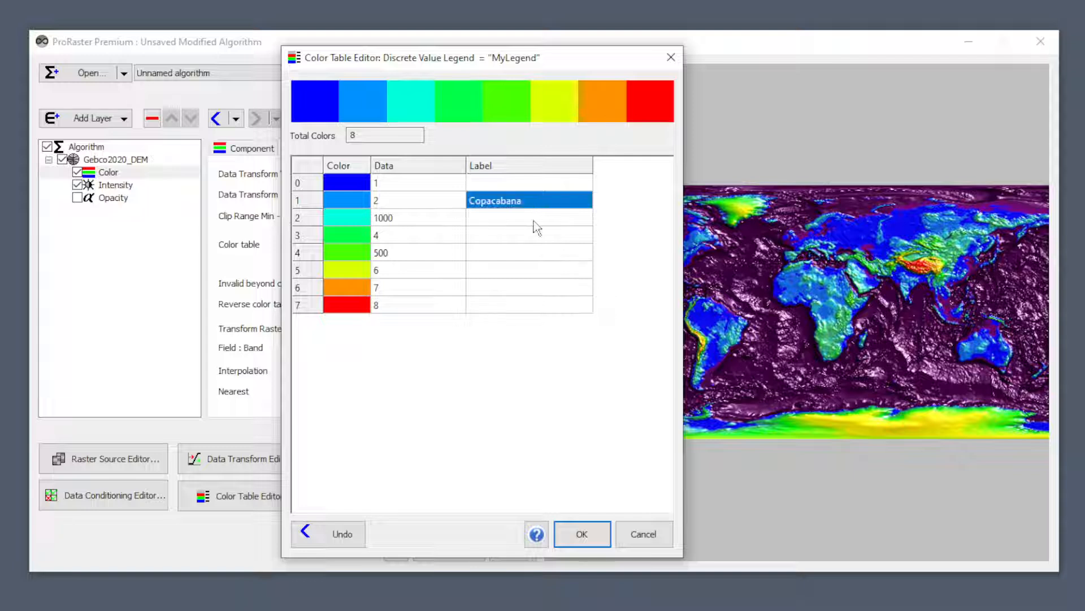
pyautogui.press('Down')
pyautogui.press('Down')
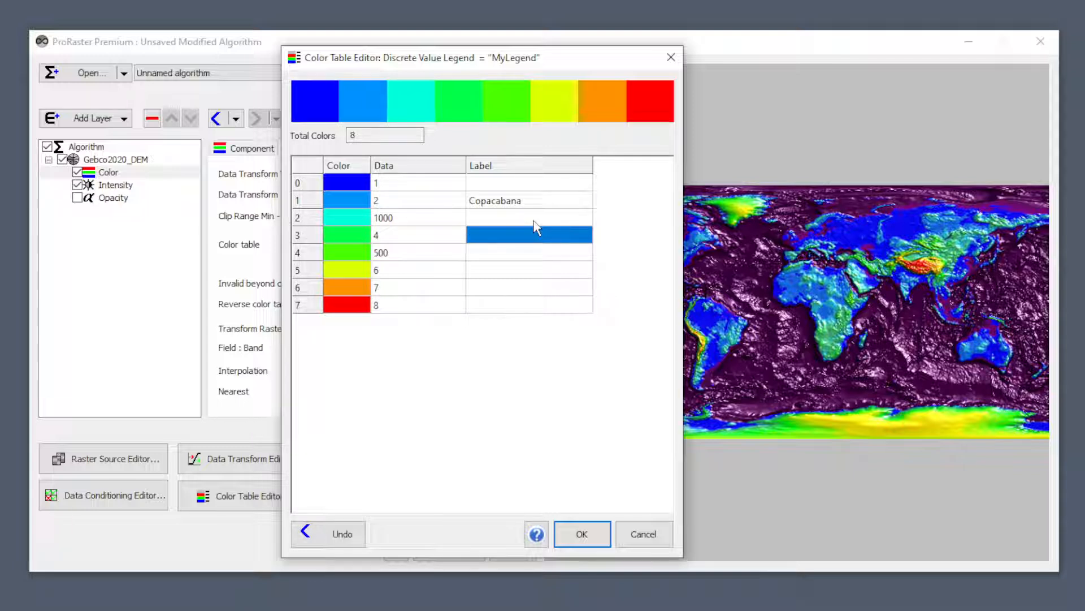
pyautogui.press('Left')
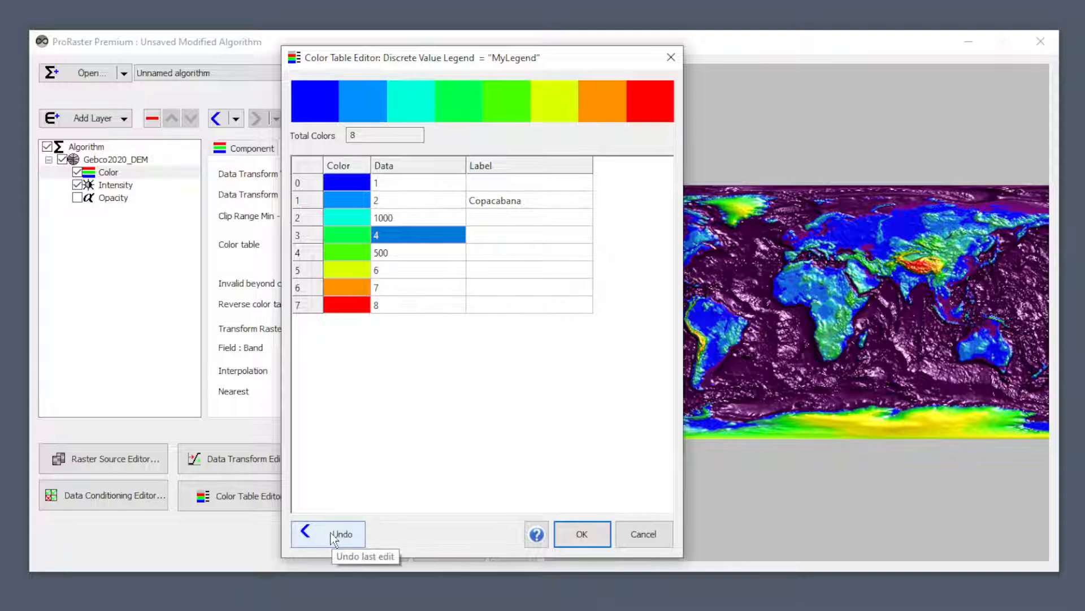
pyautogui.click(584, 537)
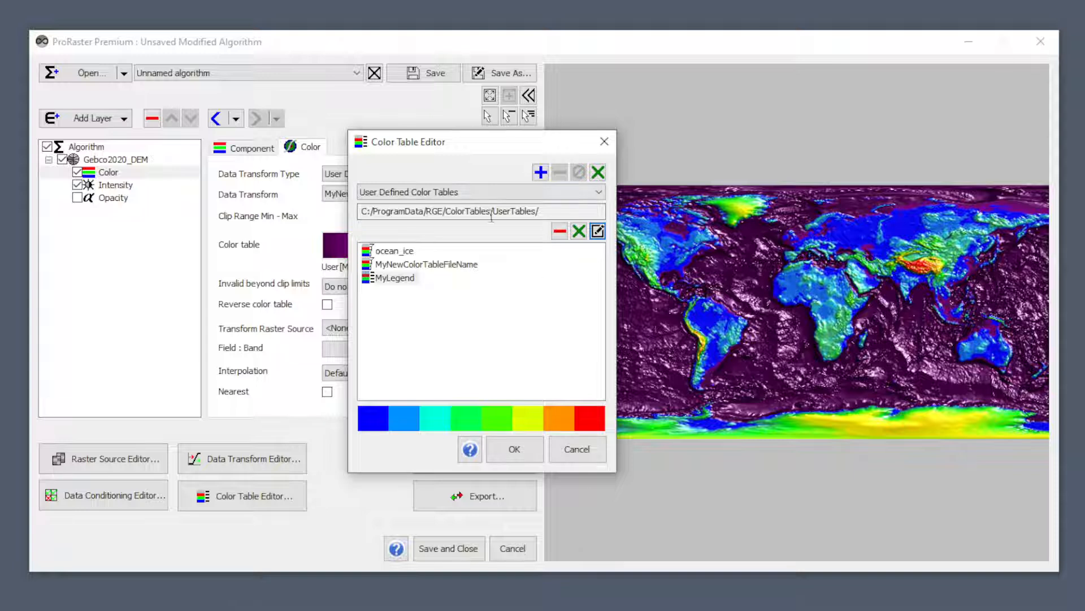
# - Delete MyLegend and create a new color legend named MyLegend with 8 discrete range items and a minimum data value of 1
pyautogui.click(394, 279)
pyautogui.click(559, 232)
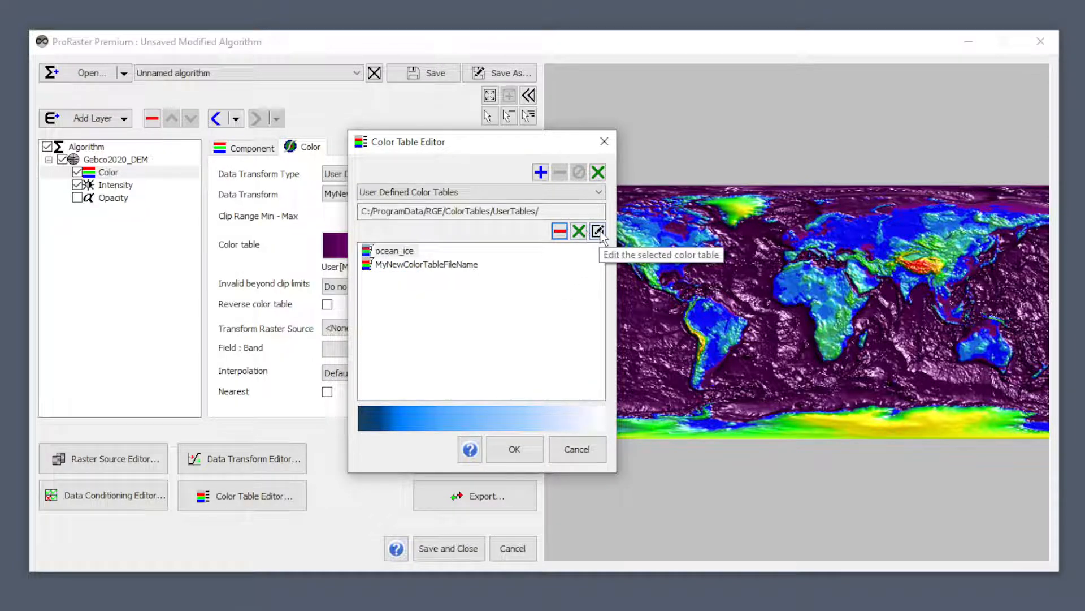
pyautogui.click(597, 172)
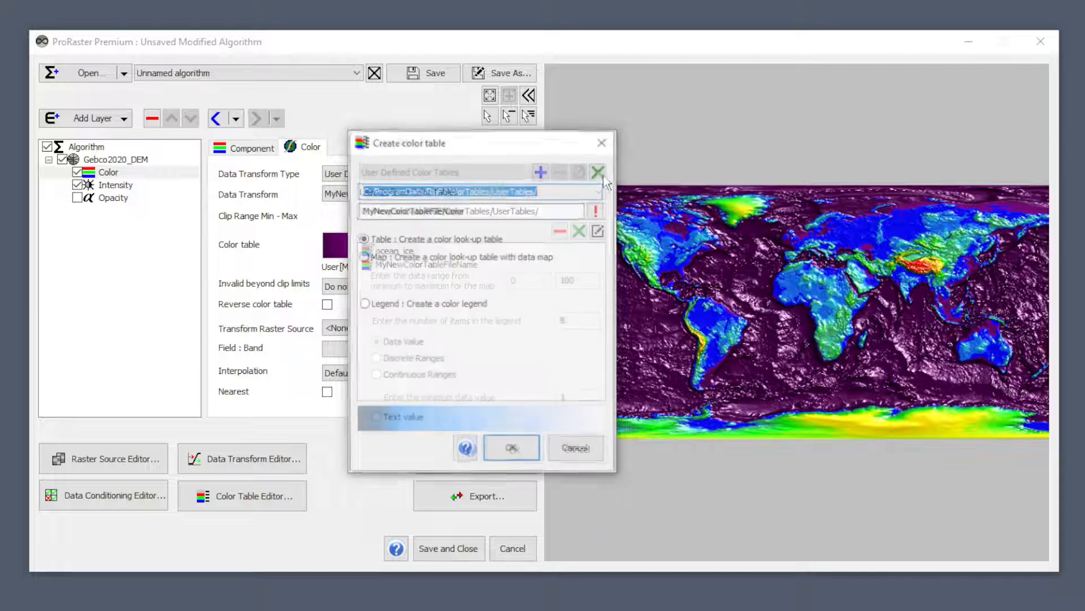
pyautogui.click(409, 305)
pyautogui.click(408, 359)
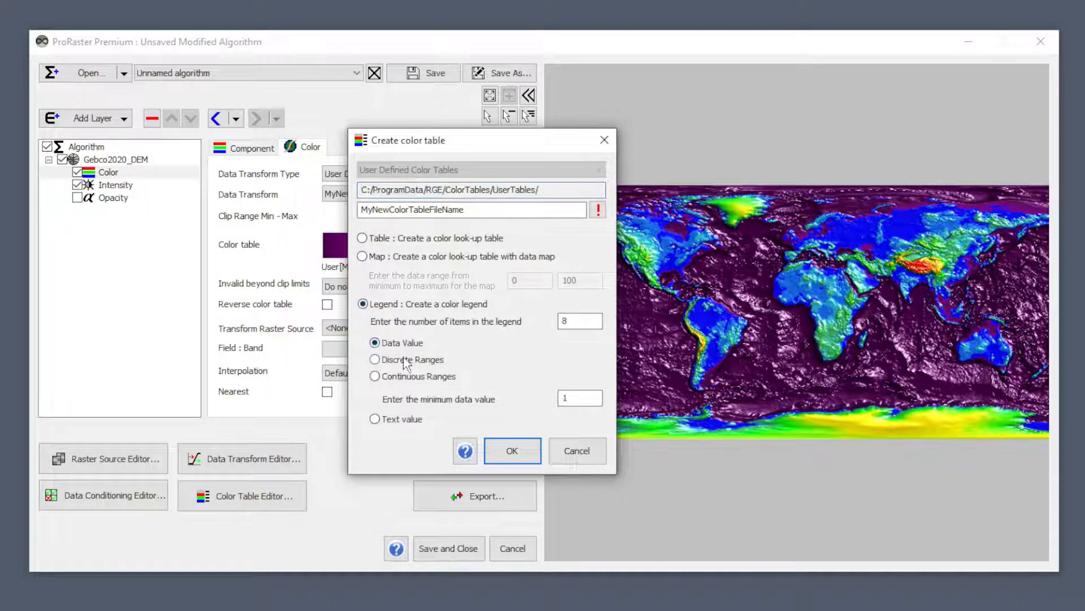
pyautogui.click(512, 452)
pyautogui.click(574, 346)
pyautogui.moveTo(480, 209); pyautogui.dragTo(311, 201)
pyautogui.write('MyLegend')
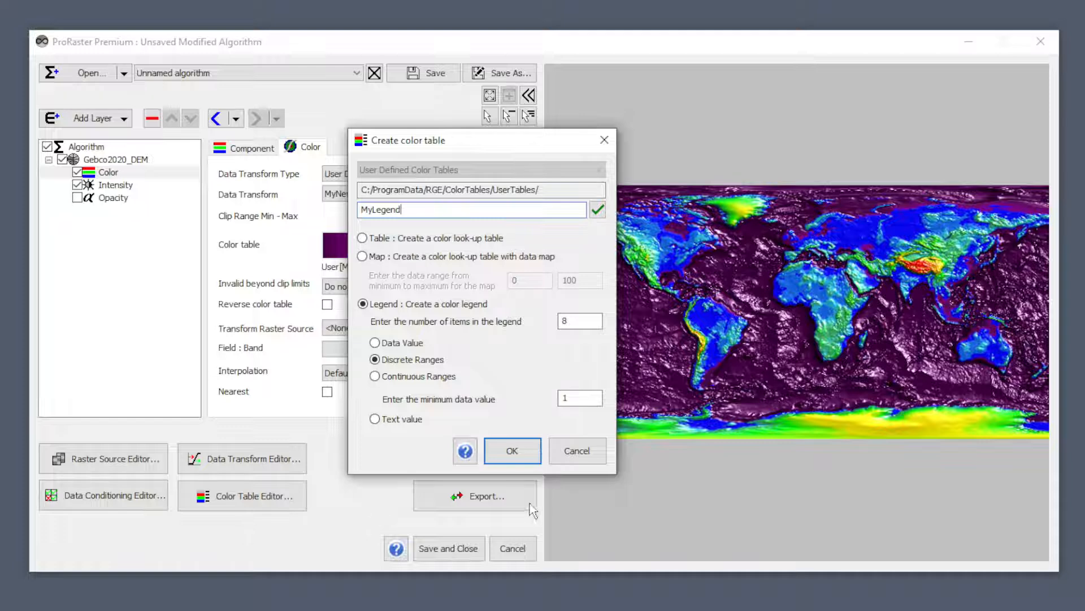
pyautogui.click(514, 449)
# - Open MyLegend for editing and set entry 2's minimum to 10 and its maximum to 20
pyautogui.click(395, 278)
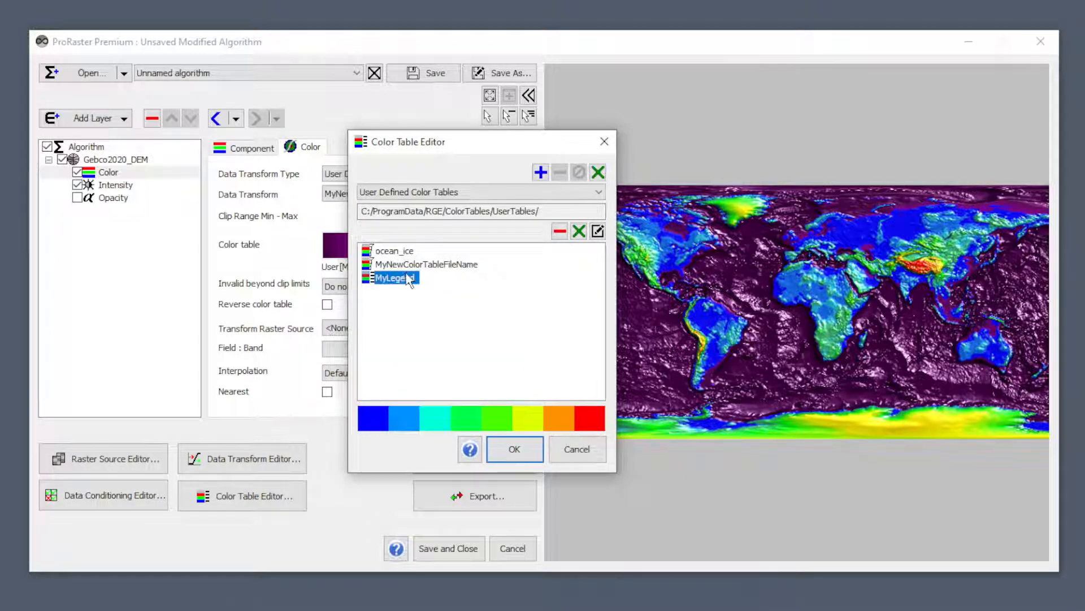
pyautogui.click(598, 230)
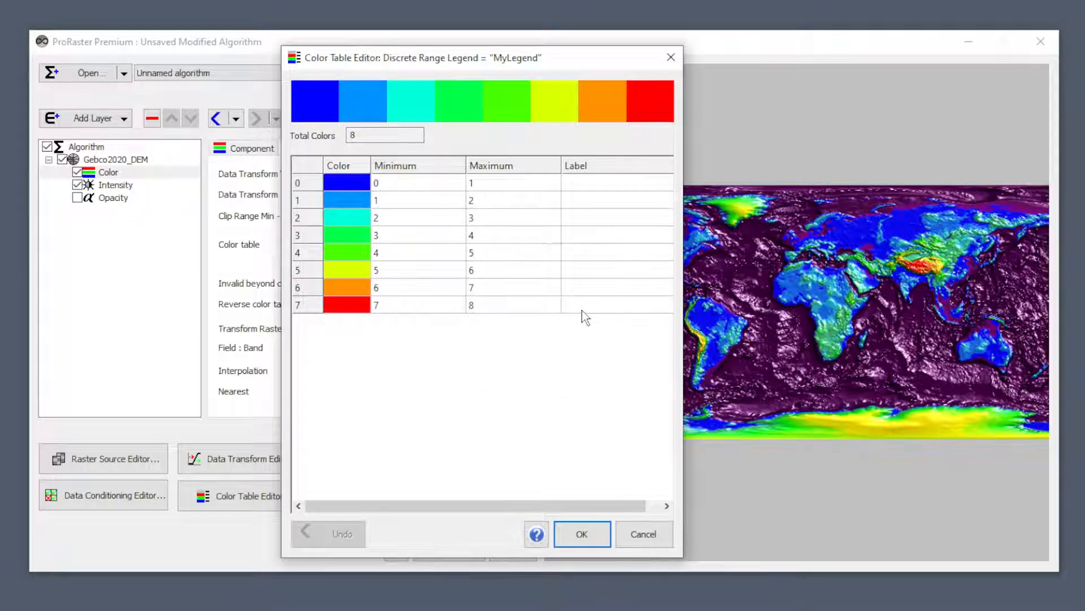
pyautogui.click(419, 184)
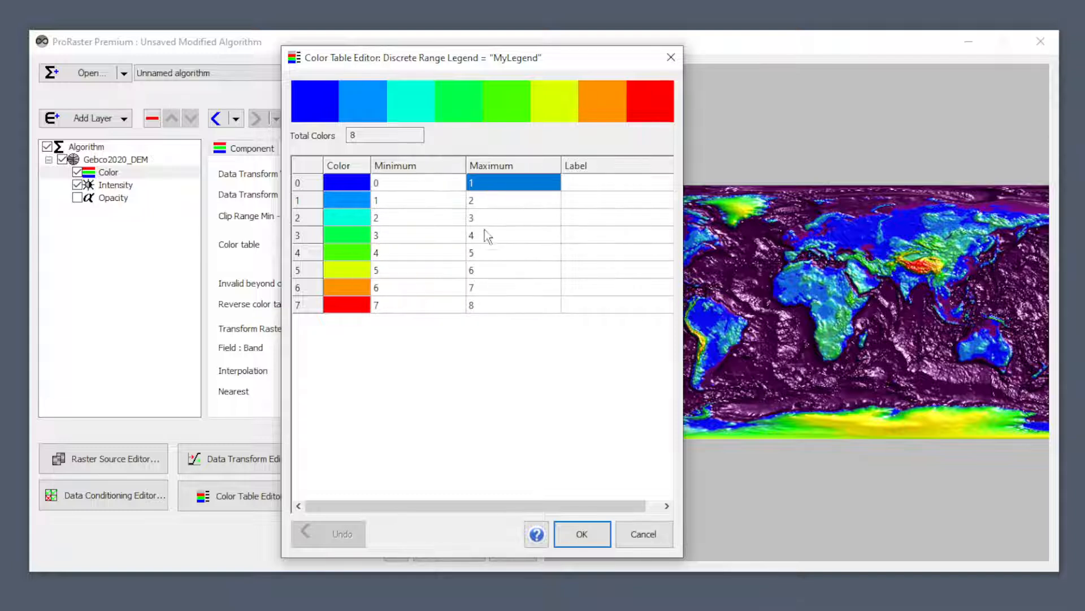
pyautogui.click(417, 224)
pyautogui.write('10')
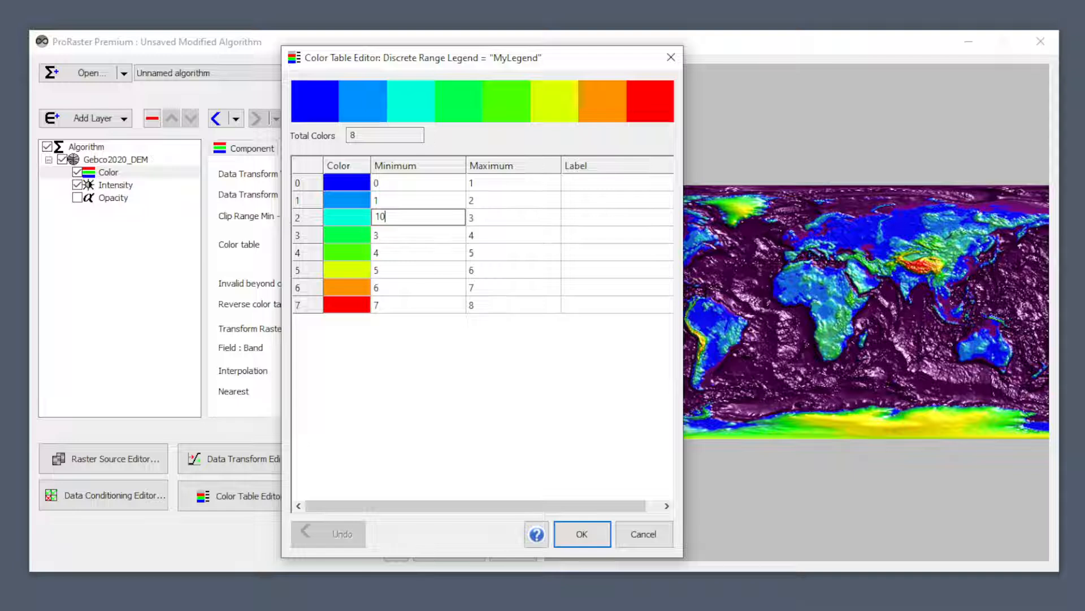
pyautogui.press('Tab')
pyautogui.write('20')
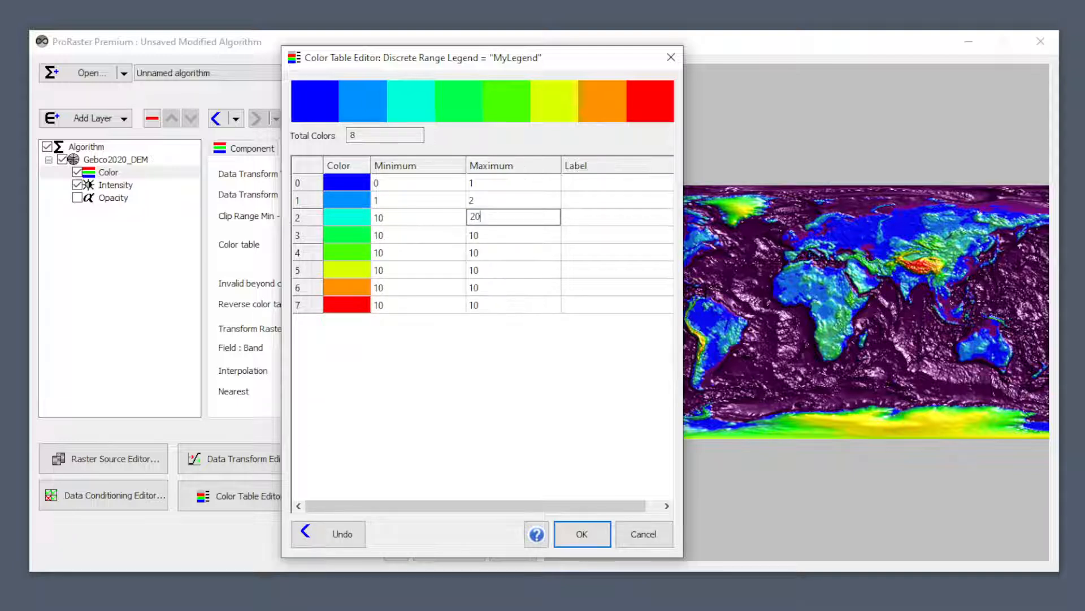
pyautogui.press('Return')
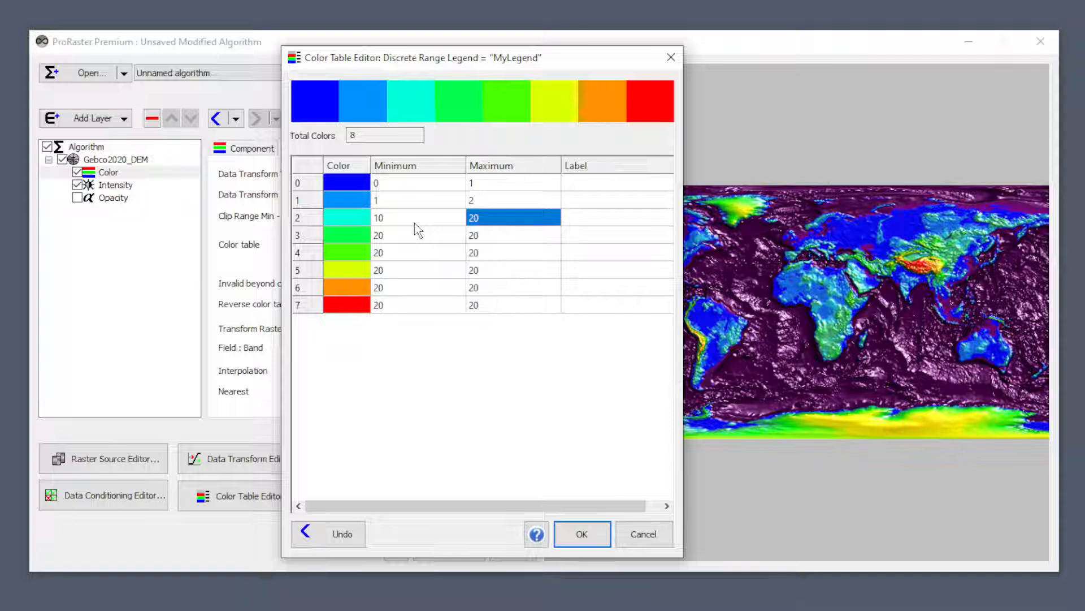
# - Set the maximum of legend entry 3 to 30 and of entry 4 to 40
pyautogui.press('Down')
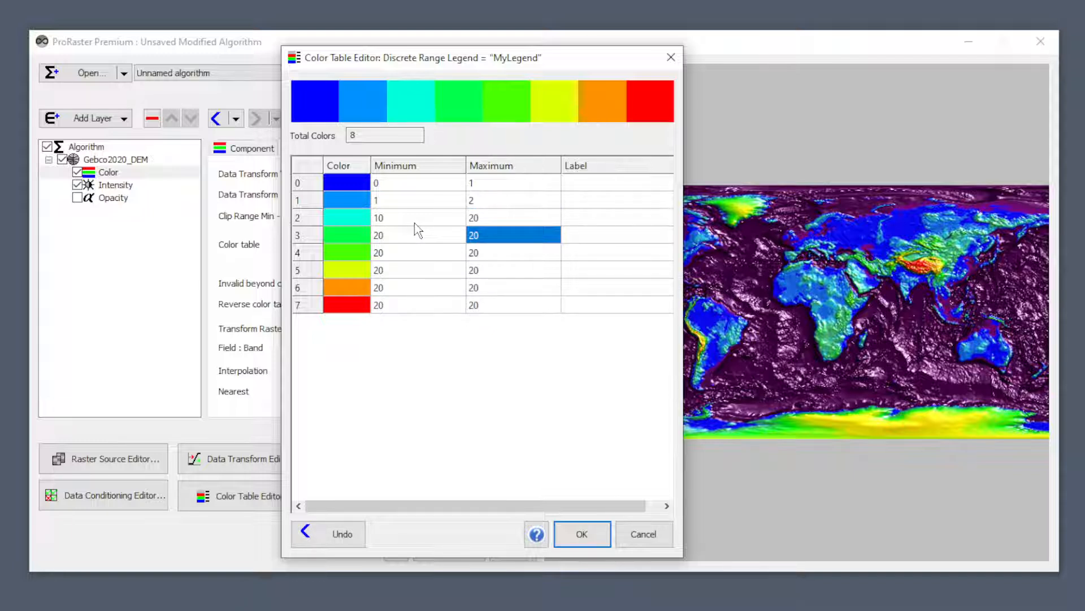
pyautogui.write('30')
pyautogui.press('Return')
pyautogui.press('Down')
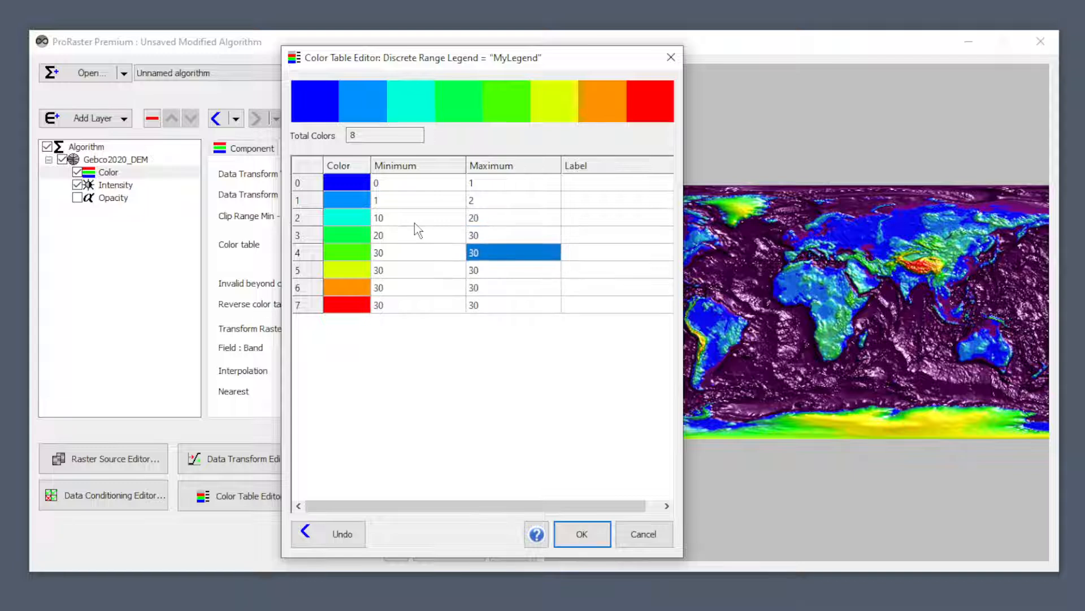
pyautogui.write('40')
pyautogui.press('Return')
pyautogui.press('Down')
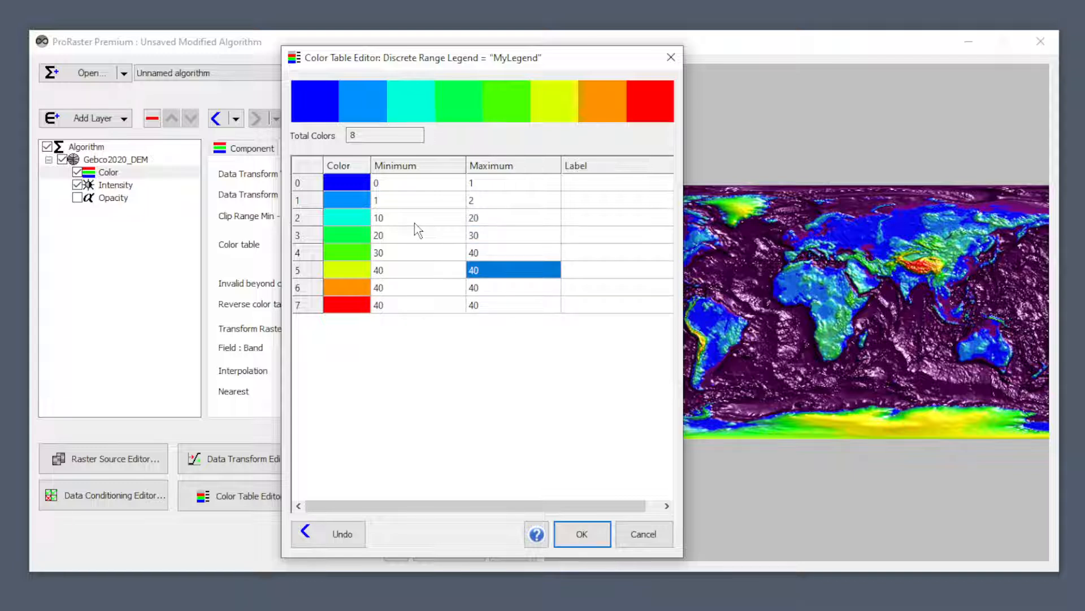
# - Set the maximums of legend entries 5, 6 and 7 to 50, 60 and 70
pyautogui.write('50')
pyautogui.press('Return')
pyautogui.press('Down')
pyautogui.write('6')
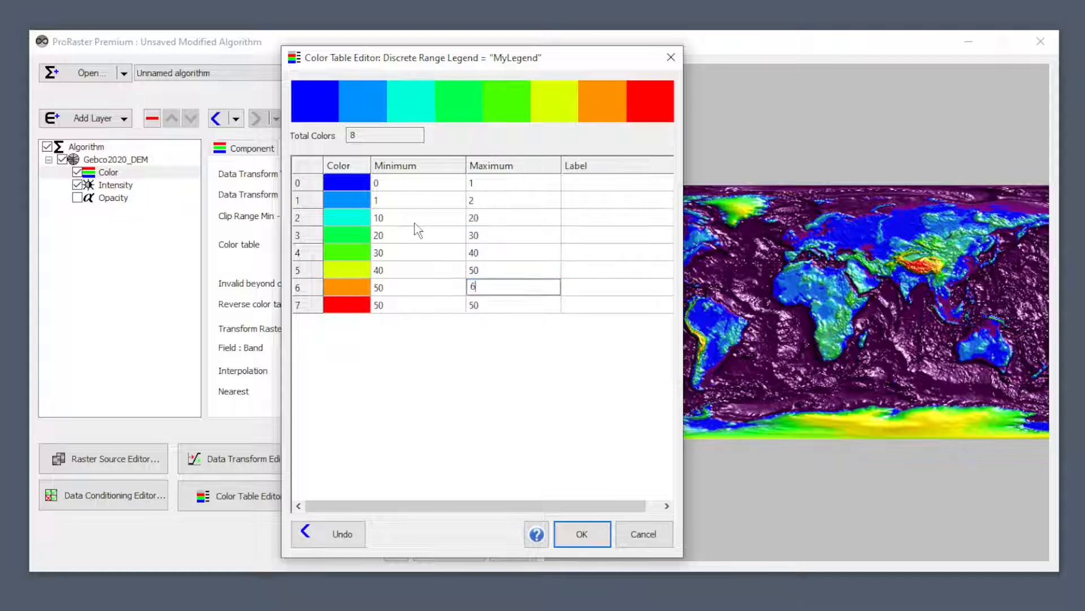
pyautogui.write('0')
pyautogui.press('Return')
pyautogui.press('Down')
pyautogui.write('7')
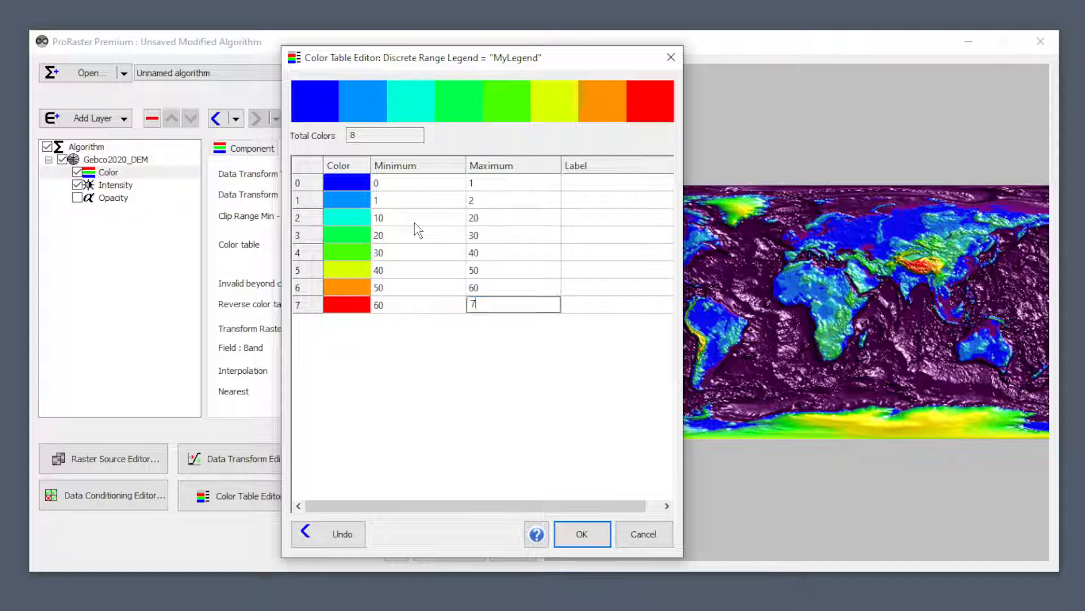
pyautogui.write('0')
pyautogui.press('Return')
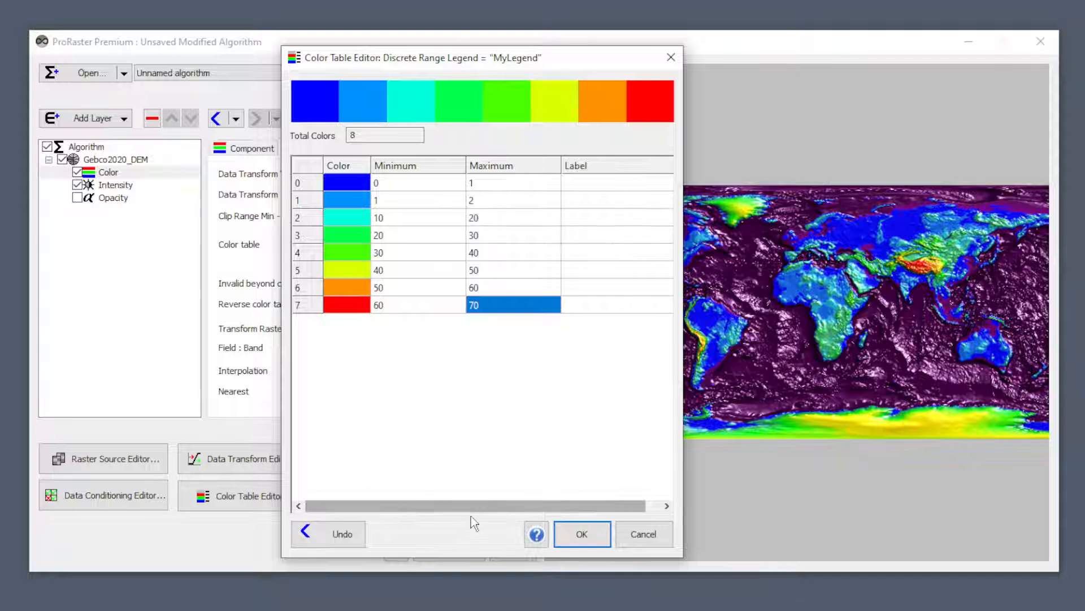
# - Insert a new entry after entry 3 of the discrete range legend
pyautogui.moveTo(470, 508)
pyautogui.mouseDown()
pyautogui.moveTo(531, 508)
pyautogui.moveTo(423, 518)
pyautogui.moveTo(452, 512)
pyautogui.mouseUp()
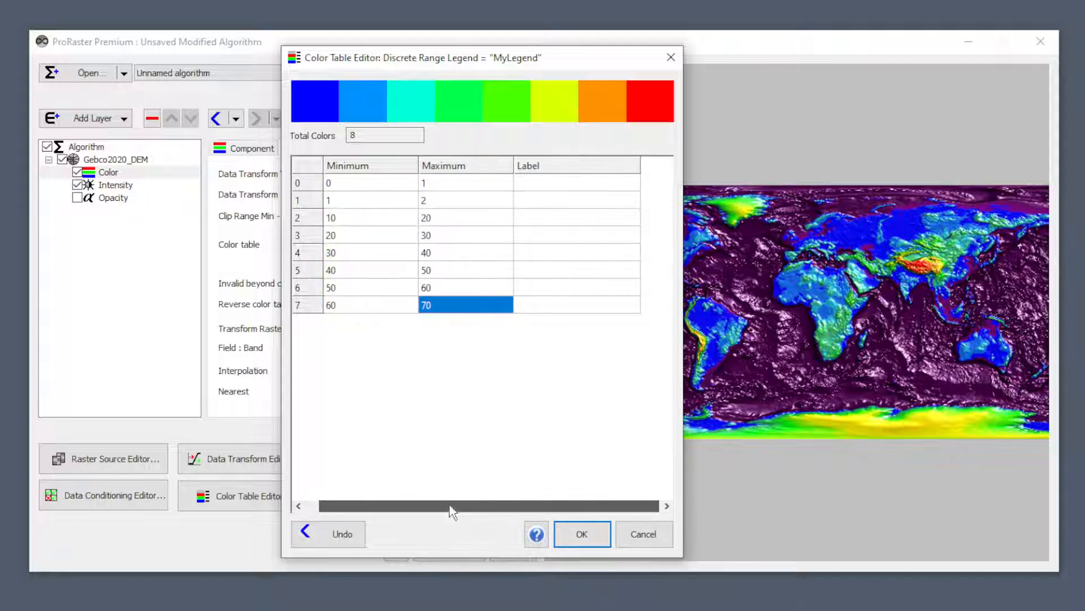
pyautogui.click(629, 238)
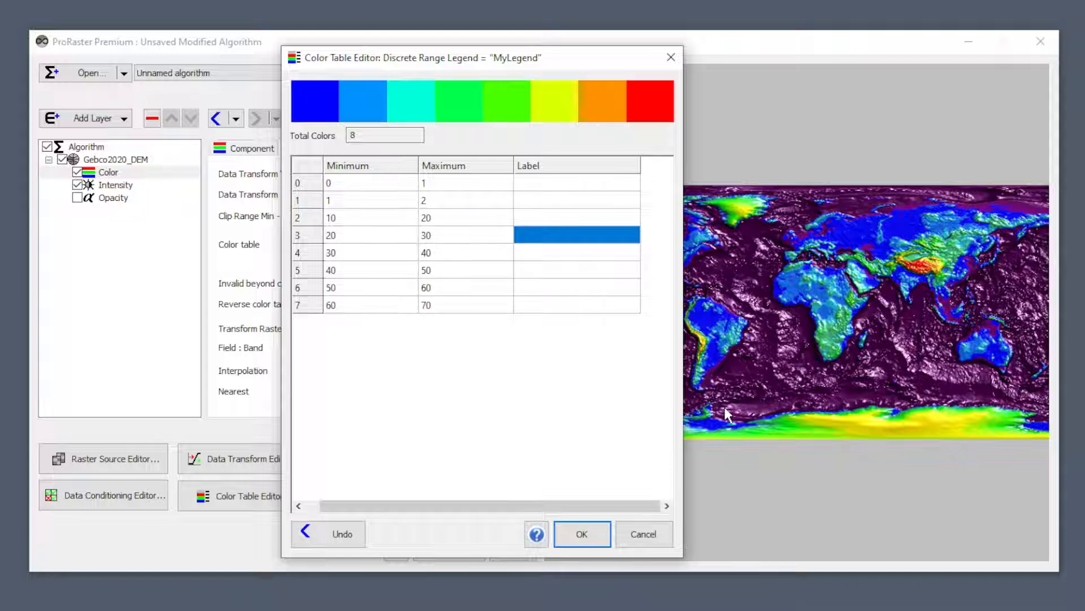
pyautogui.press('Insert')
pyautogui.press('Left')
pyautogui.press('Left')
pyautogui.press('Left')
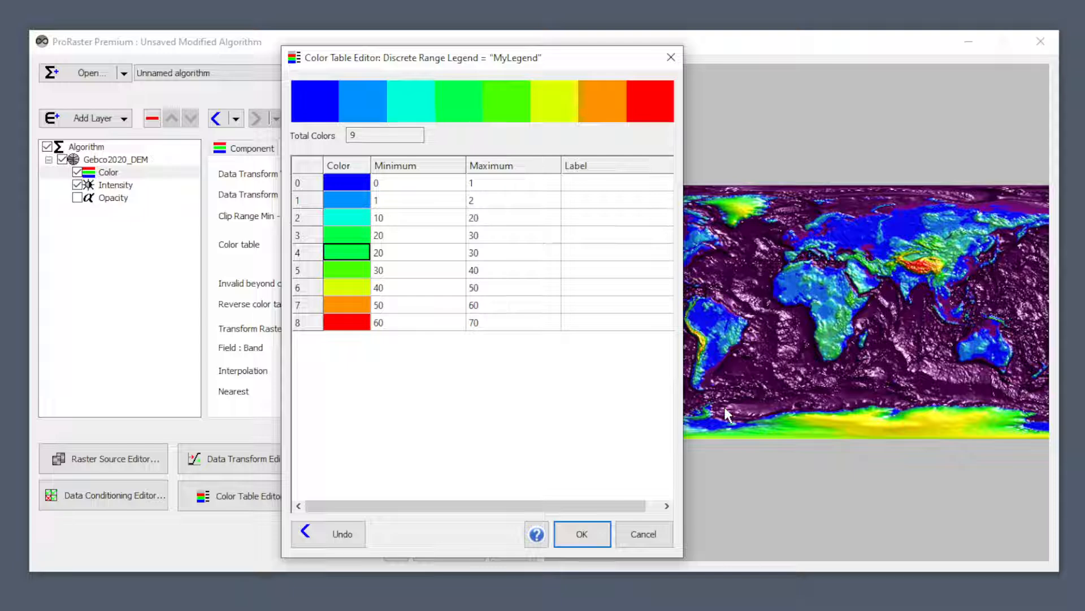
# - Delete the newly inserted entry from the discrete range legend
pyautogui.press('Delete')
pyautogui.press('End')
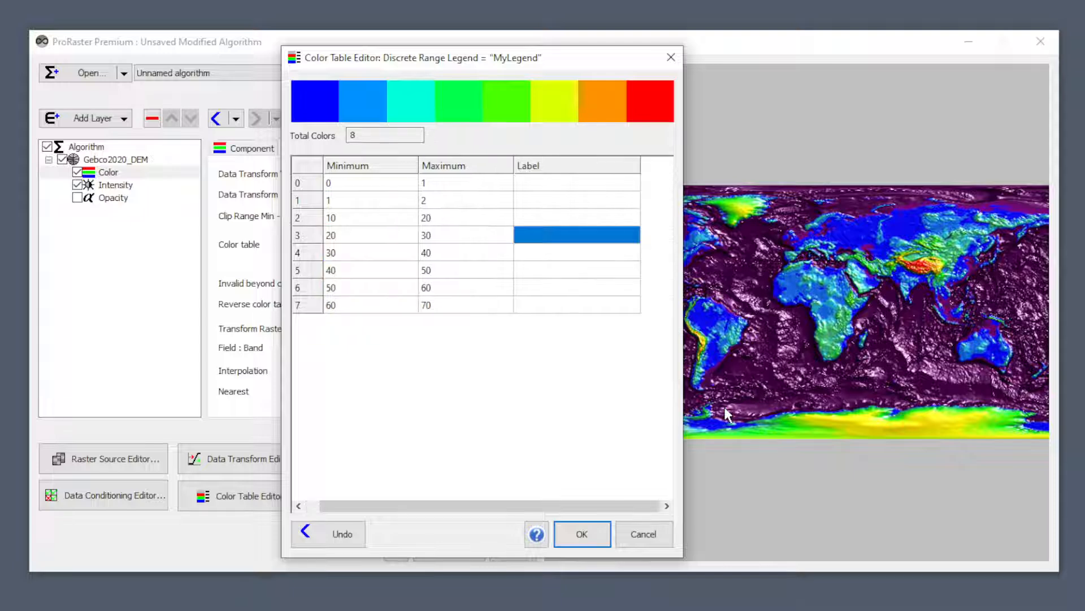
pyautogui.press('Left')
pyautogui.press('Left')
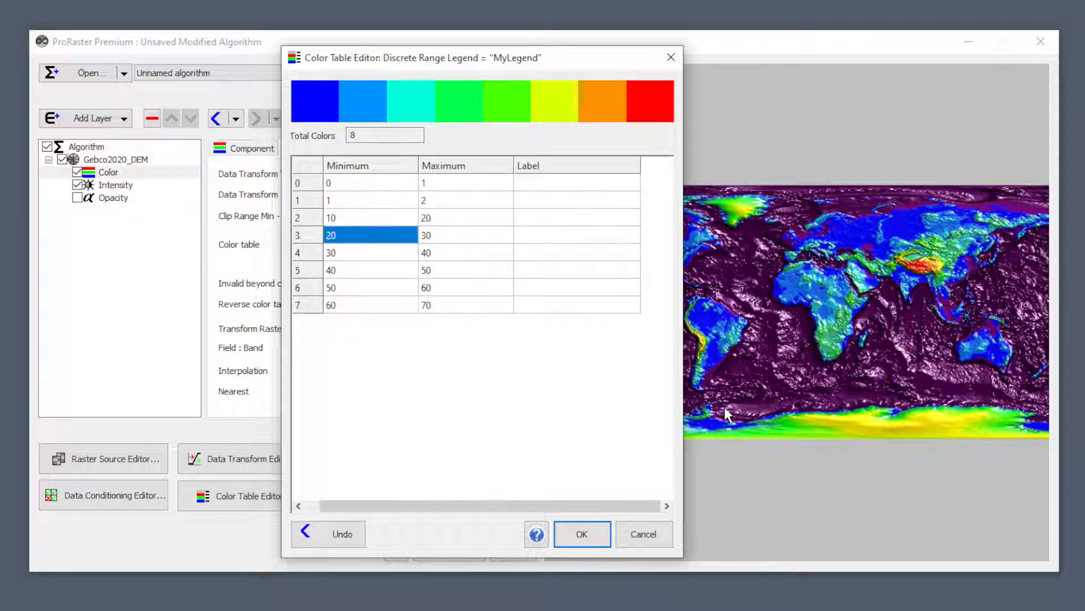
# - Accept the discrete range legend edits and delete MyLegend from the user-defined color tables
pyautogui.click(584, 531)
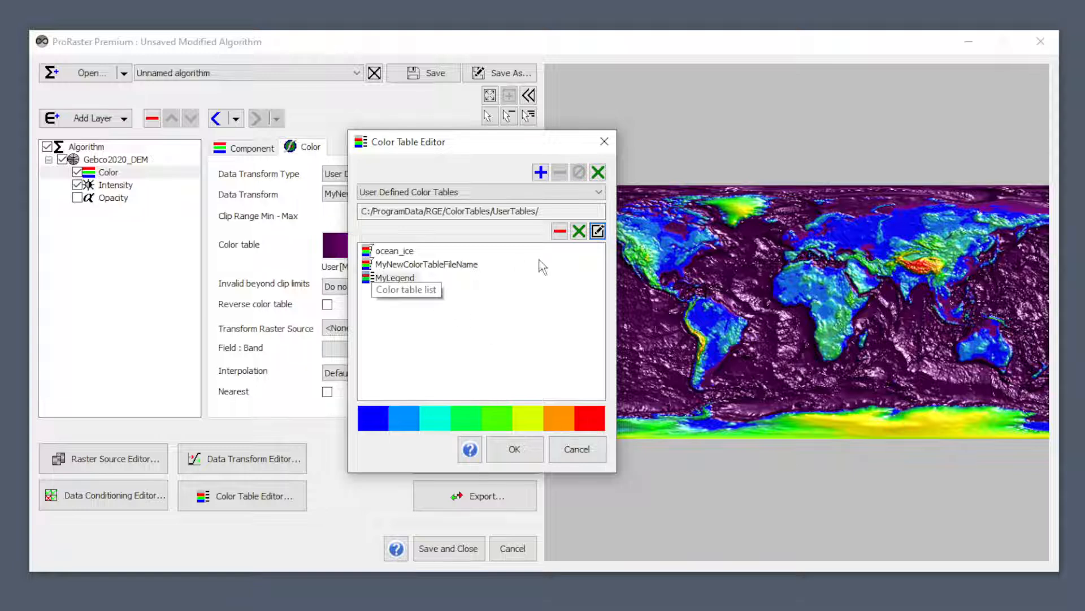
pyautogui.click(384, 279)
pyautogui.click(416, 264)
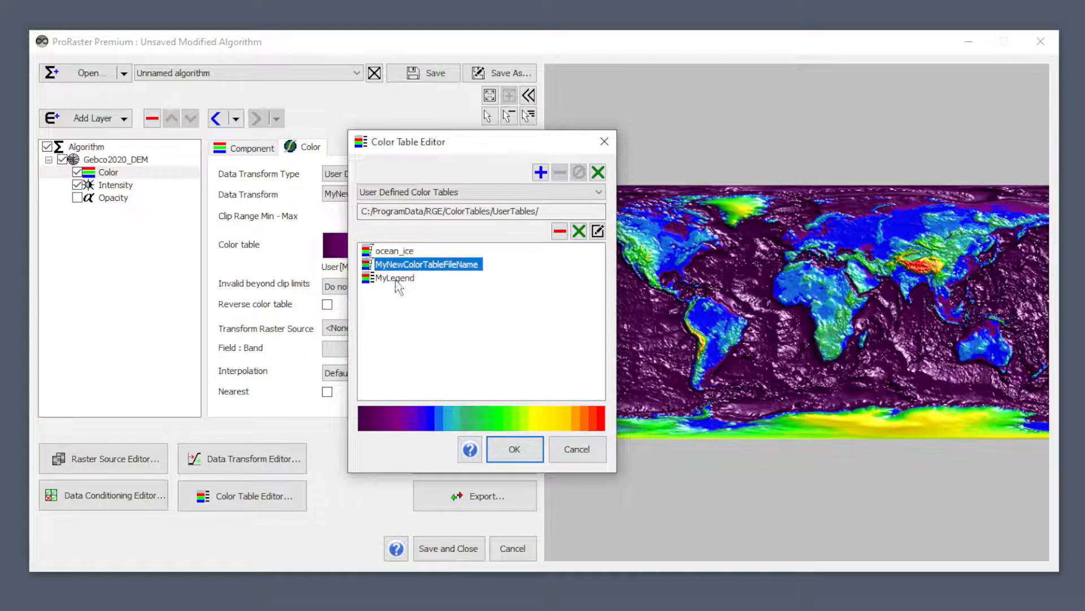
pyautogui.click(395, 279)
pyautogui.click(560, 232)
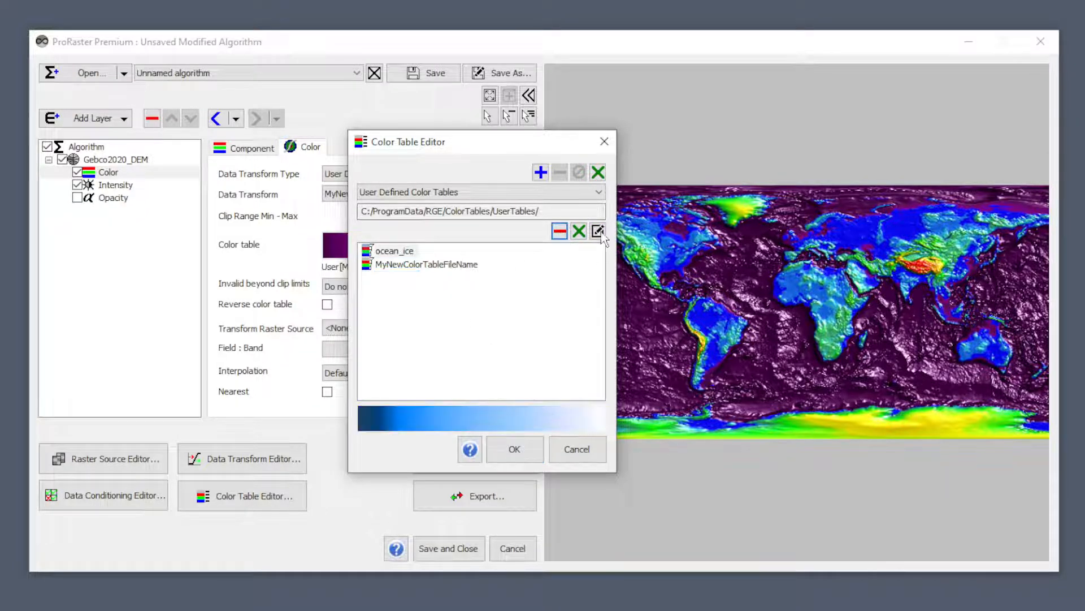
# - Create a color legend named MyLegend with 8 text value items
pyautogui.click(599, 172)
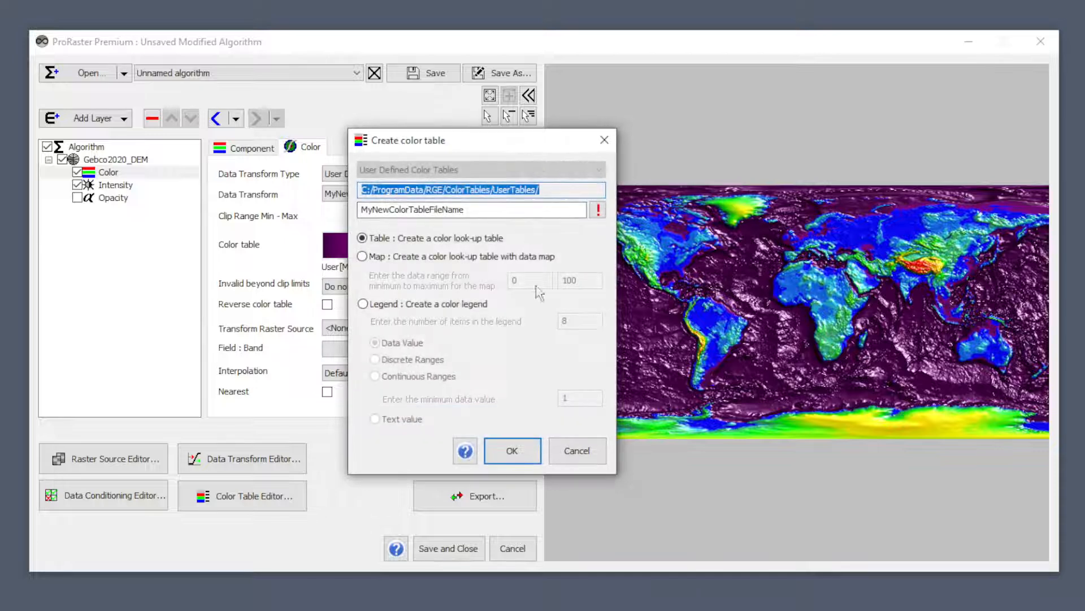
pyautogui.click(390, 304)
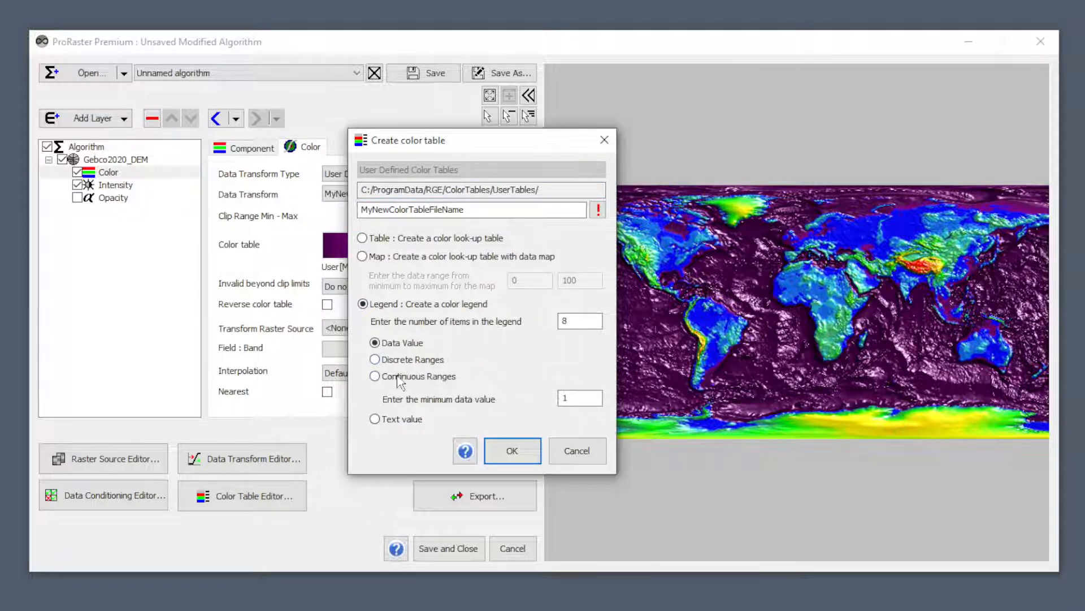
pyautogui.click(402, 419)
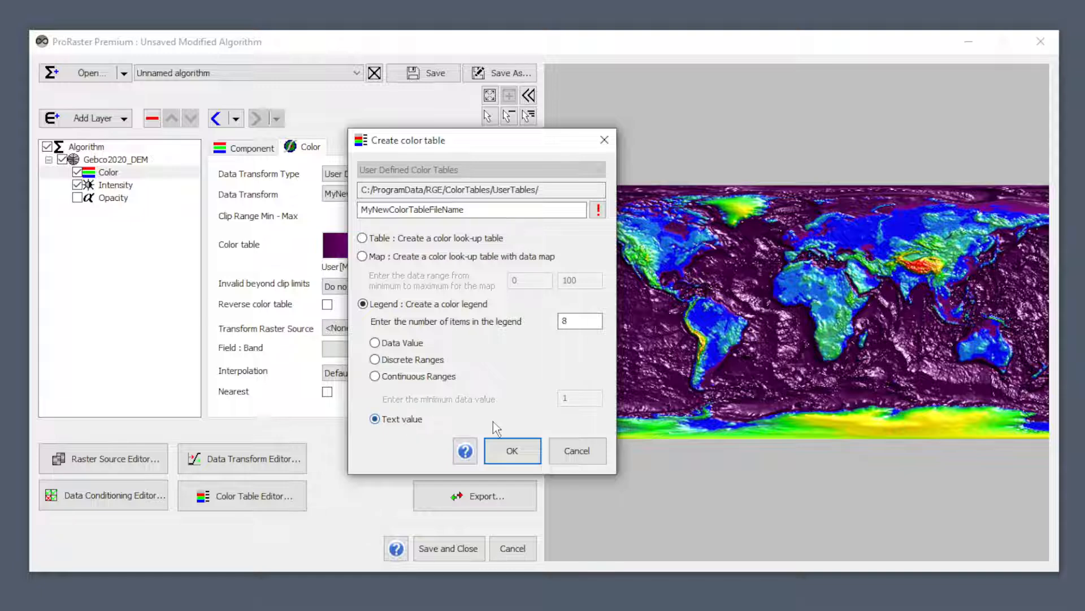
pyautogui.click(499, 448)
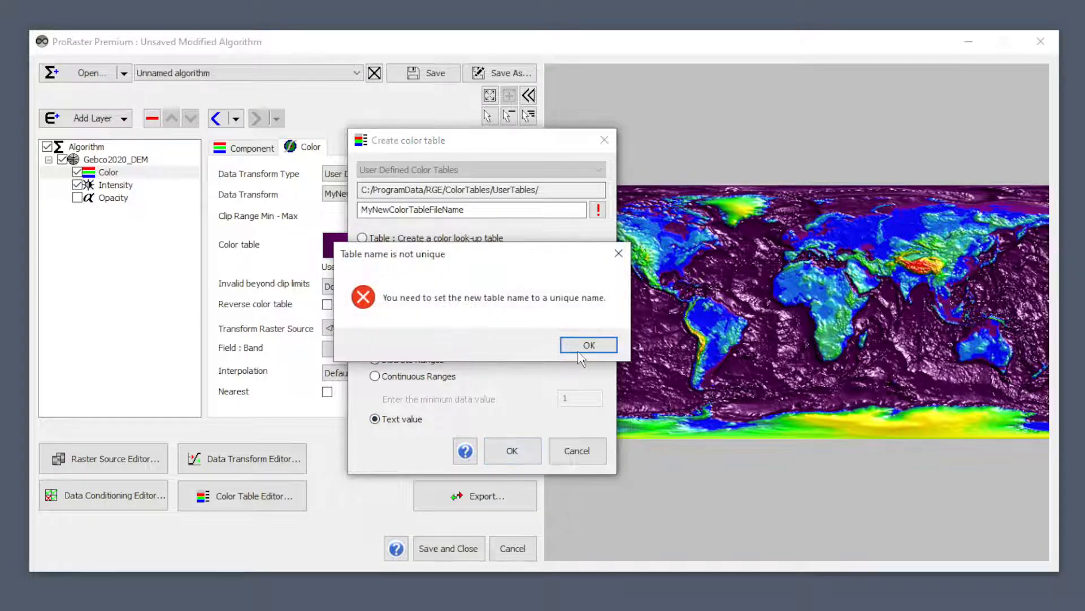
pyautogui.click(579, 350)
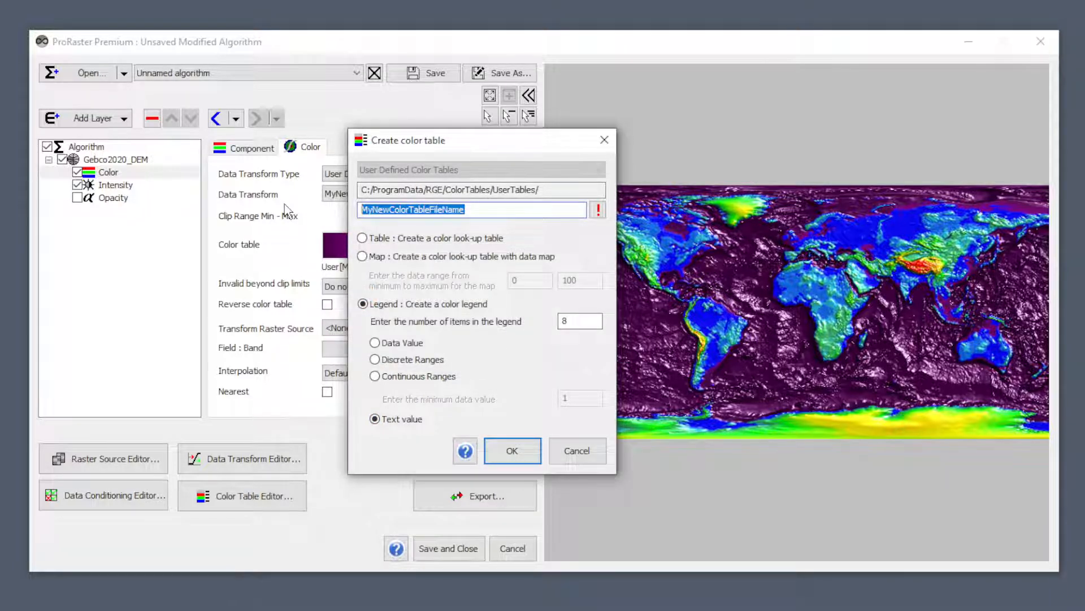
pyautogui.write('My ')
pyautogui.write('egene')
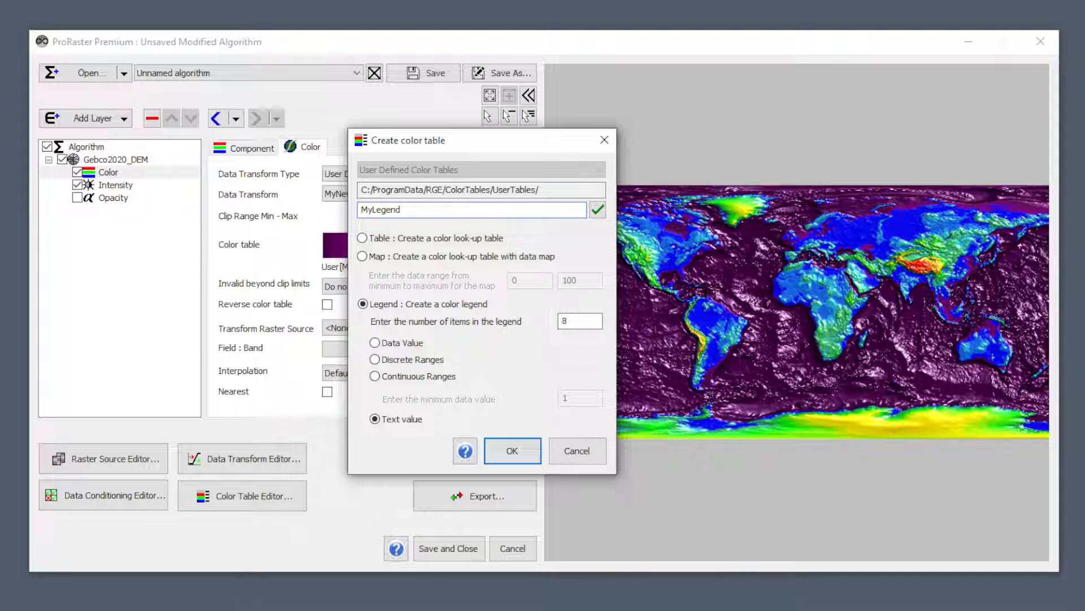
pyautogui.click(512, 451)
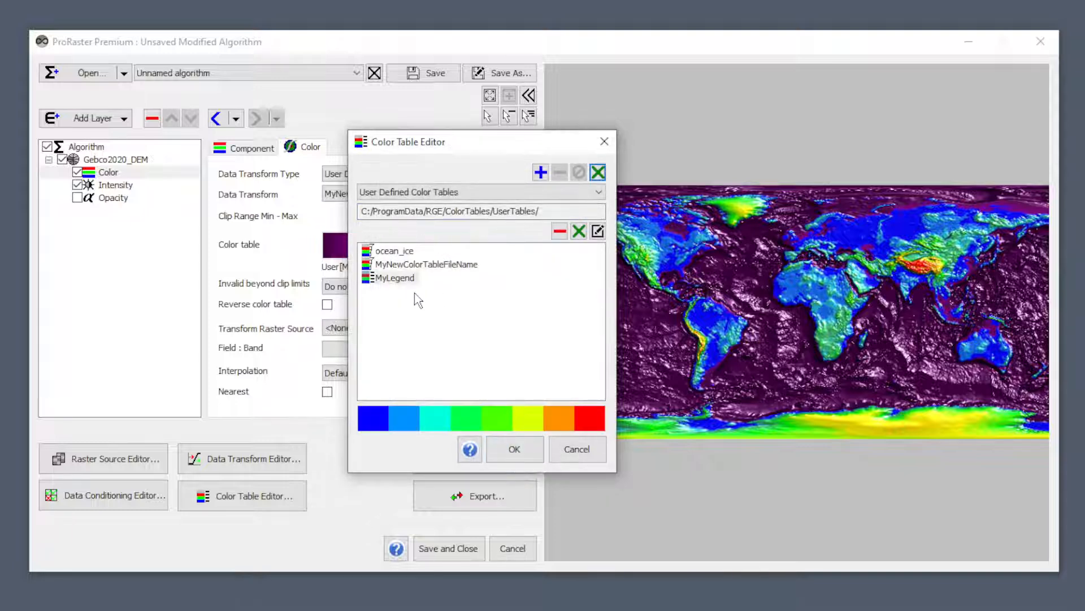
# - Open the text value MyLegend for editing and set the string of entry 0 to "Dog" and entry 1 to "Cat"
pyautogui.click(404, 283)
pyautogui.click(598, 230)
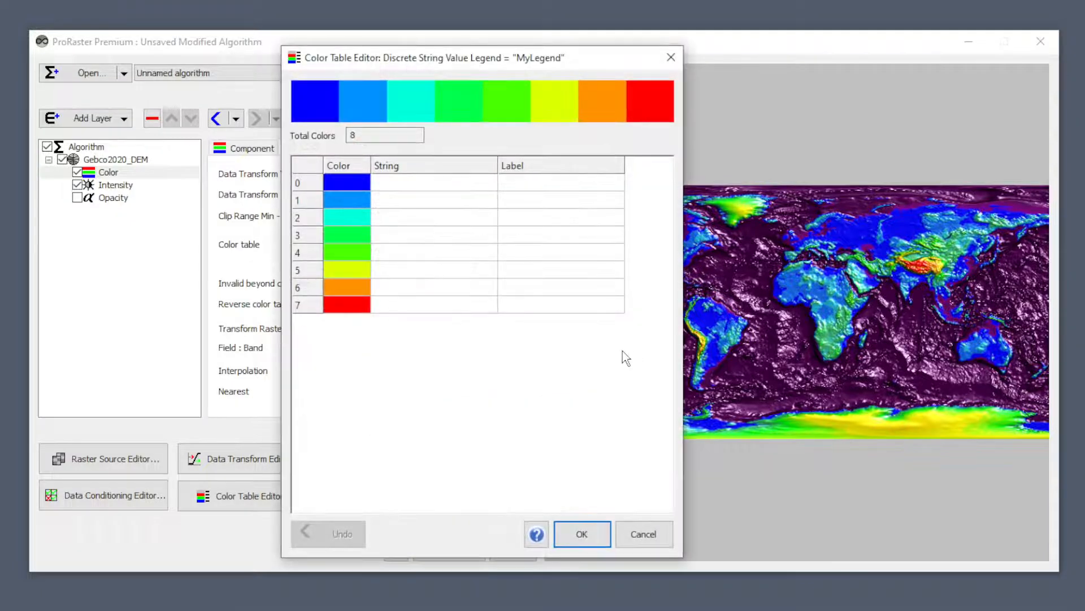
pyautogui.click(407, 186)
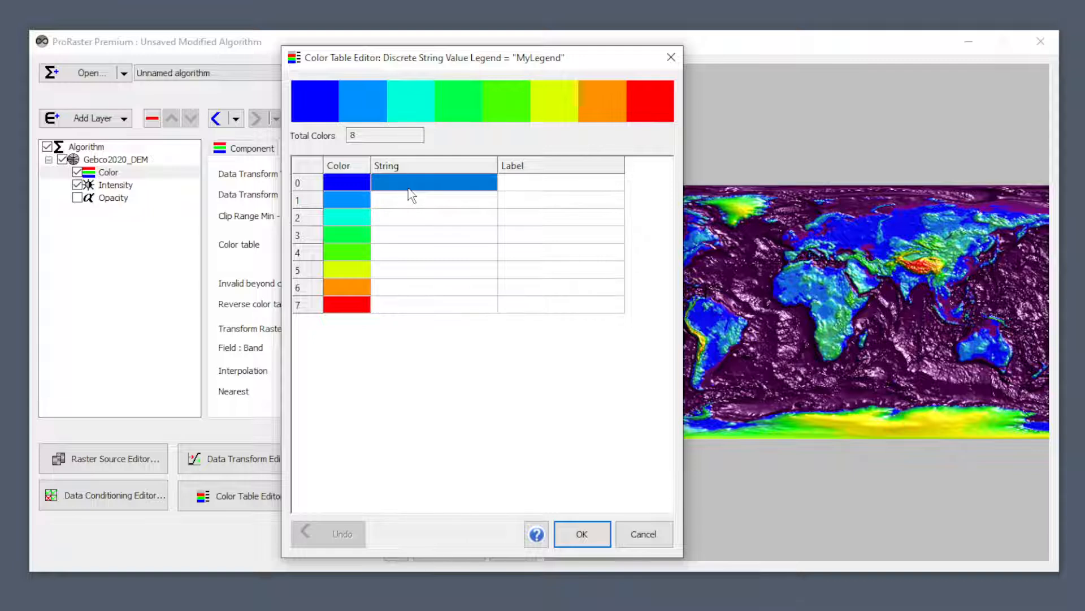
pyautogui.write('Dog')
pyautogui.press('Return')
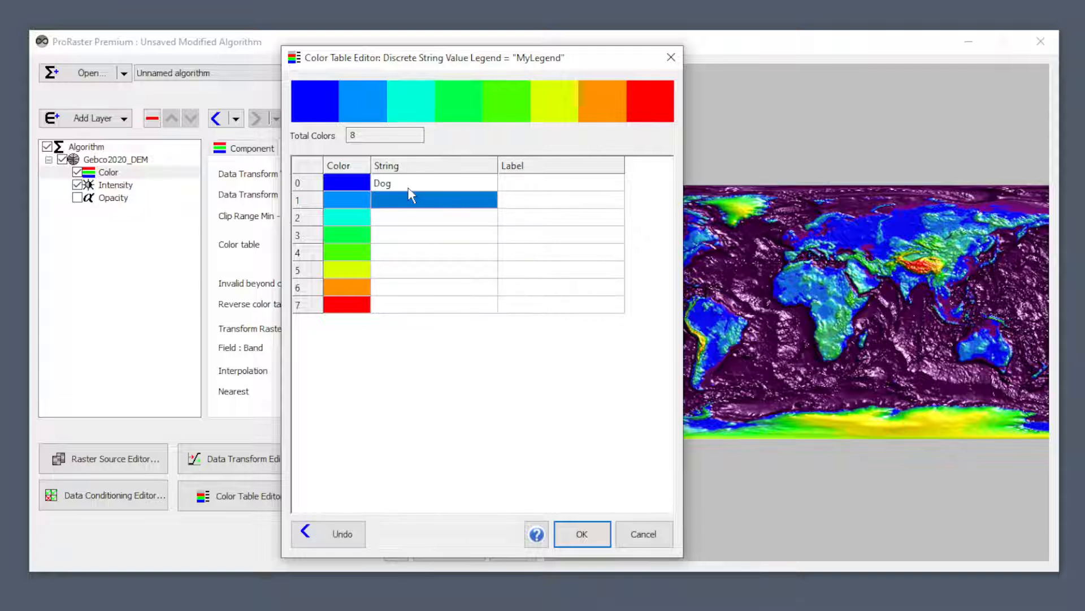
pyautogui.write('Cat')
pyautogui.press('Return')
pyautogui.press('Down')
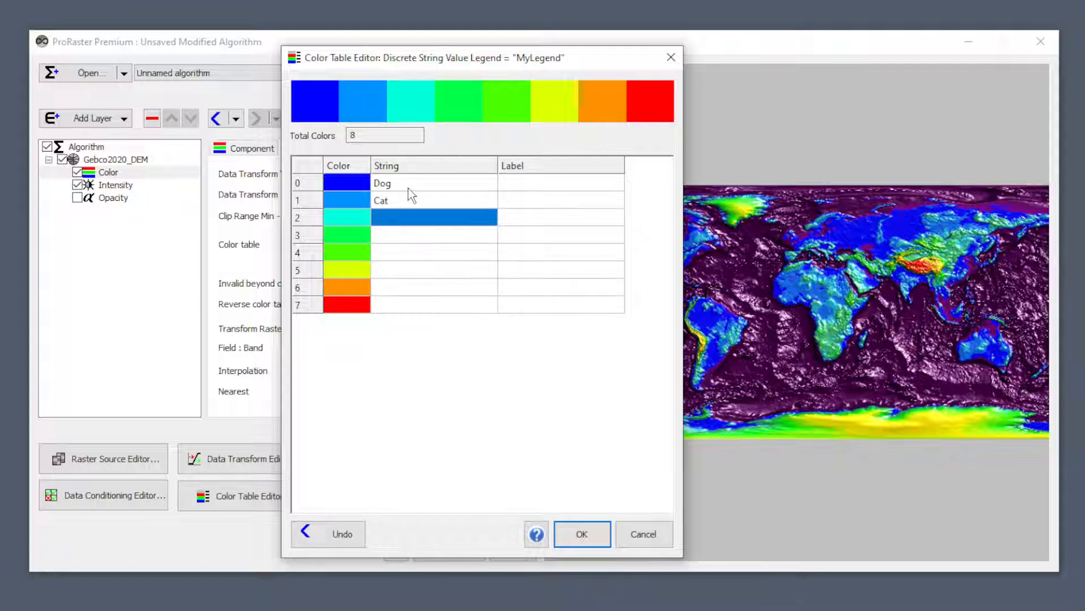
# - Set the string of entry 2 to "Bird" and entry 3 to "Urban" in the text value legend
pyautogui.write('Bird')
pyautogui.press('Return')
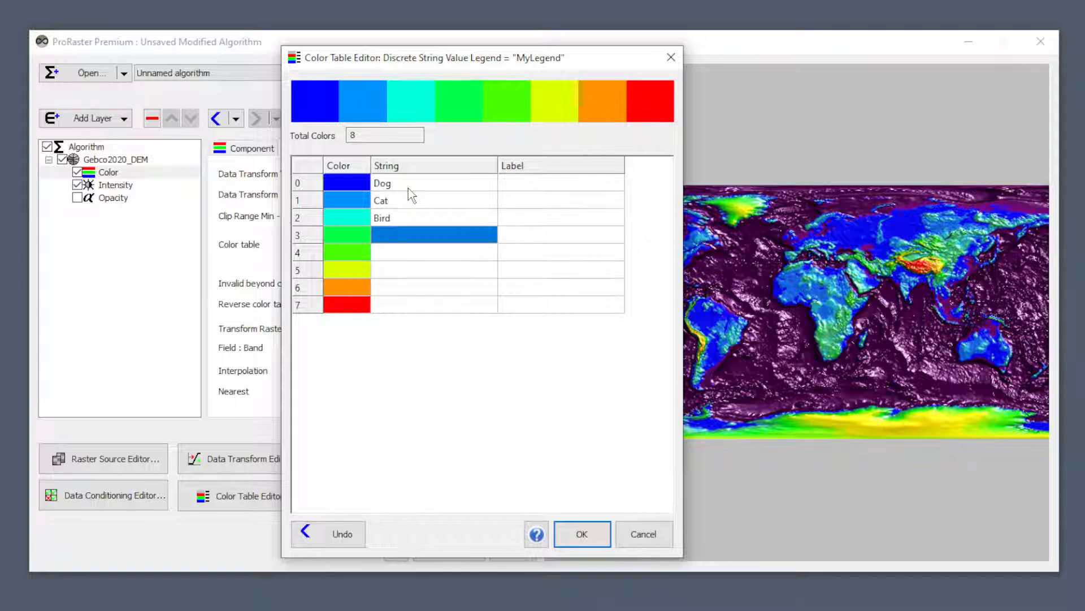
pyautogui.write('Urd')
pyautogui.write('b')
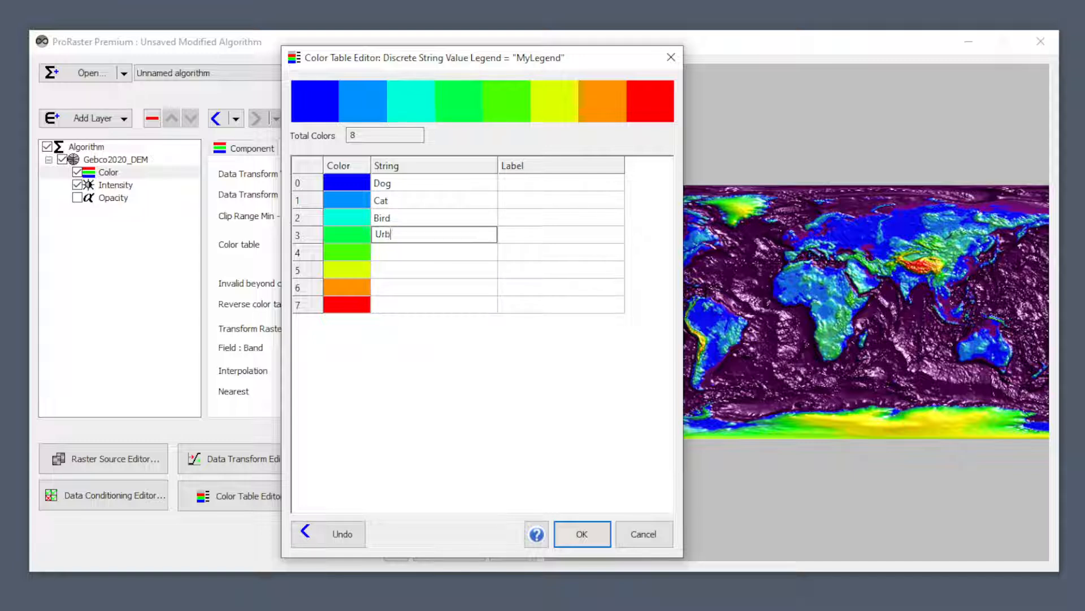
pyautogui.write('an')
pyautogui.press('Return')
pyautogui.press('Down')
# - Set the string of entry 4 to "Forest" and entry 5 to "Sparse grassland"
pyautogui.write('F')
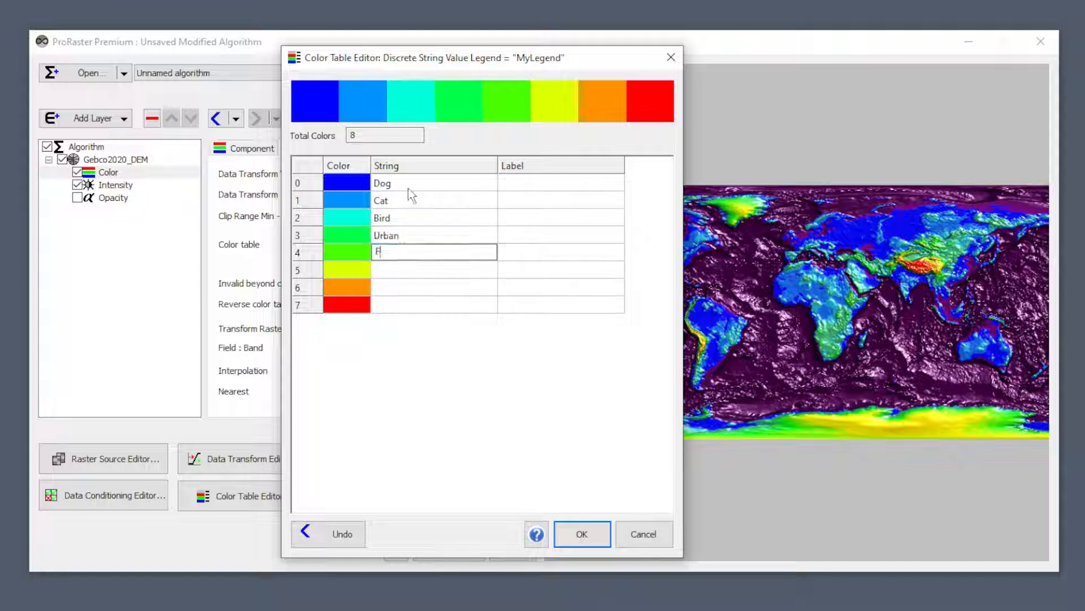
pyautogui.write('orest')
pyautogui.press('Return')
pyautogui.press('Down')
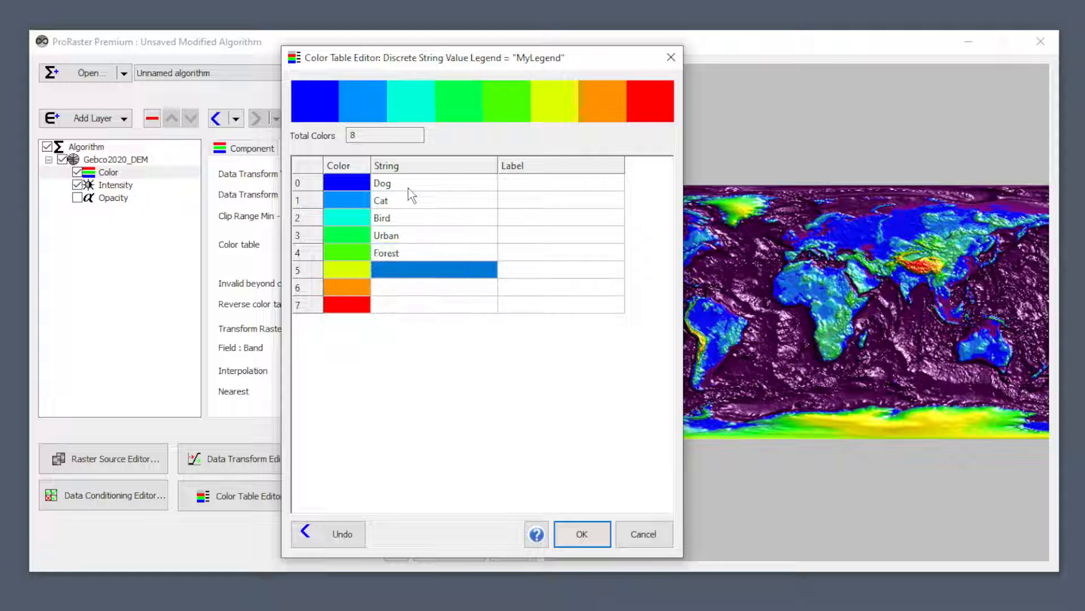
pyautogui.write('Sparse g')
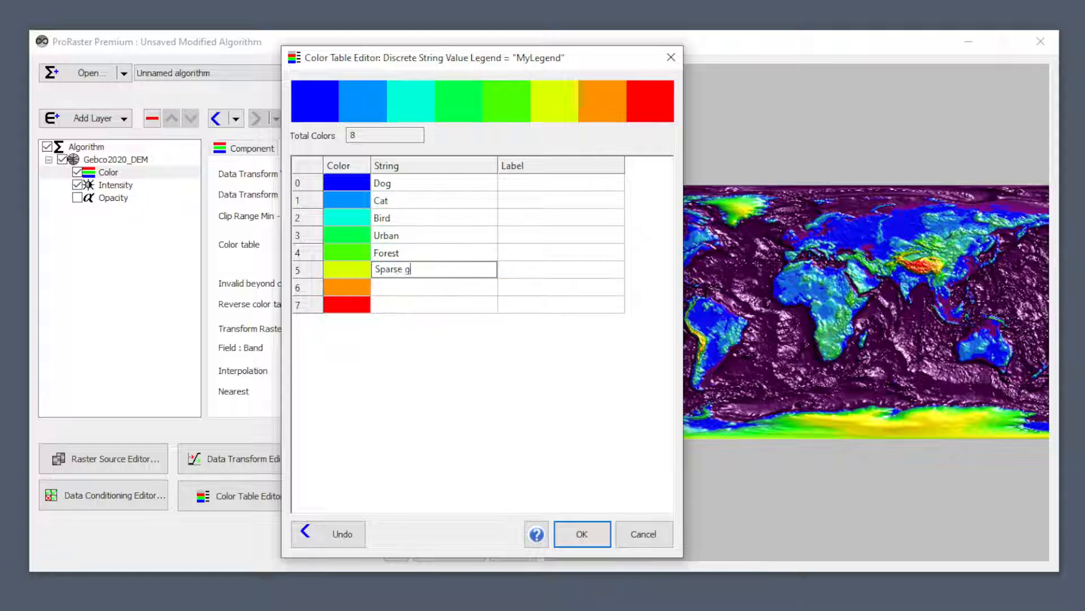
pyautogui.write('rassland')
pyautogui.press('Return')
pyautogui.press('Right')
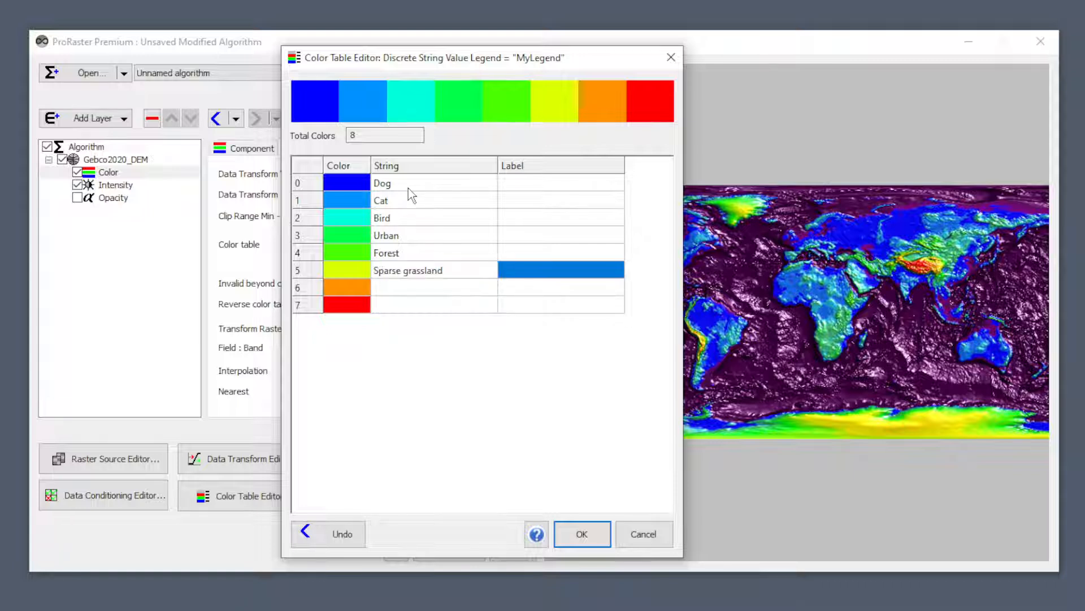
# - Insert an extra entry at the "Bird" row of the text value legend and delete it again
pyautogui.click(606, 224)
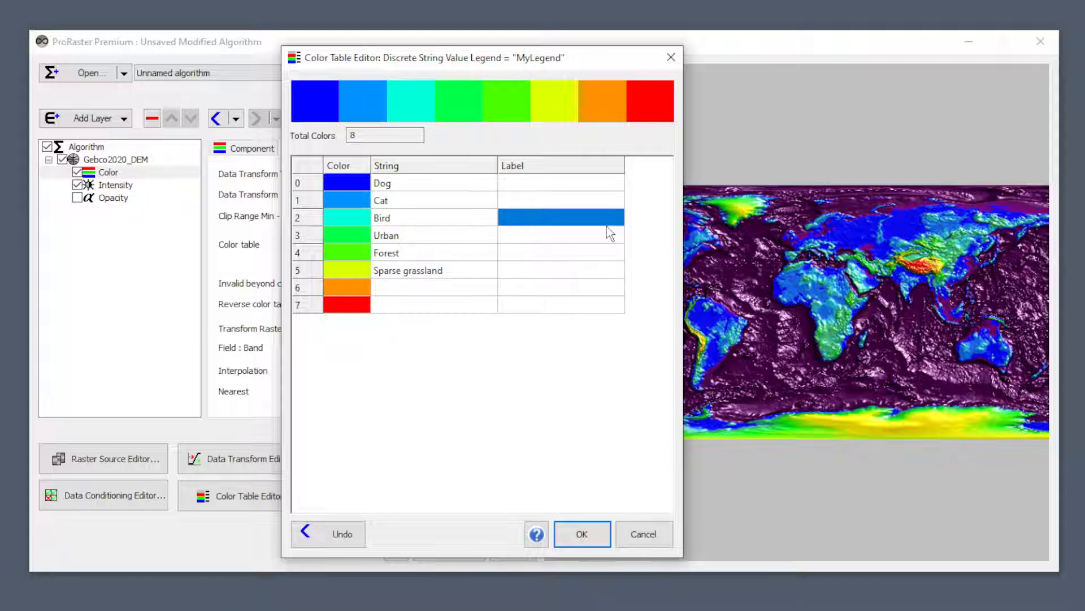
pyautogui.press('Insert')
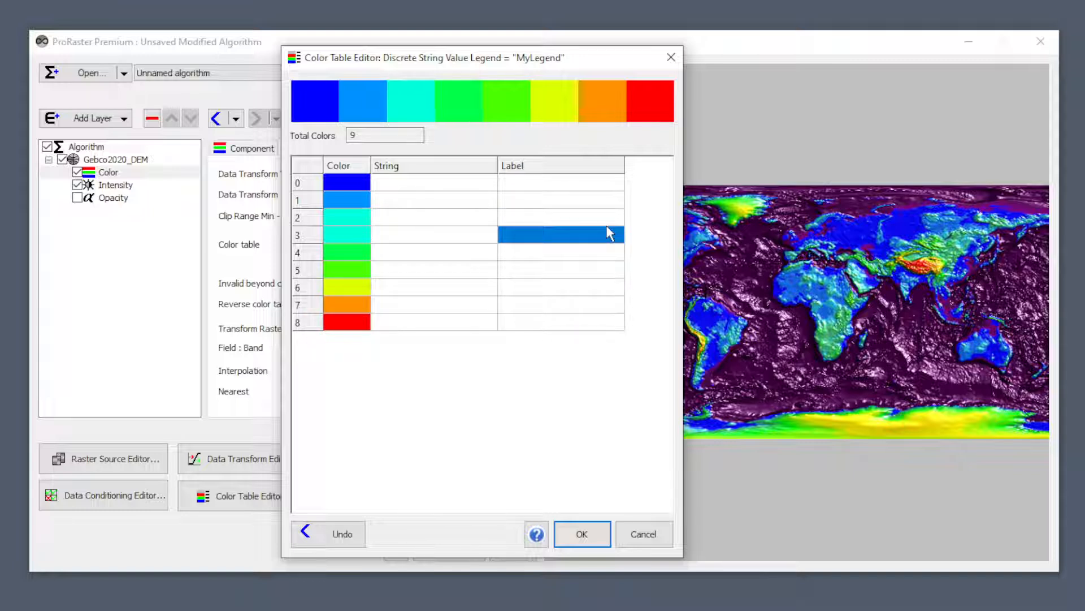
pyautogui.press('Left')
pyautogui.press('Left')
pyautogui.press('Delete')
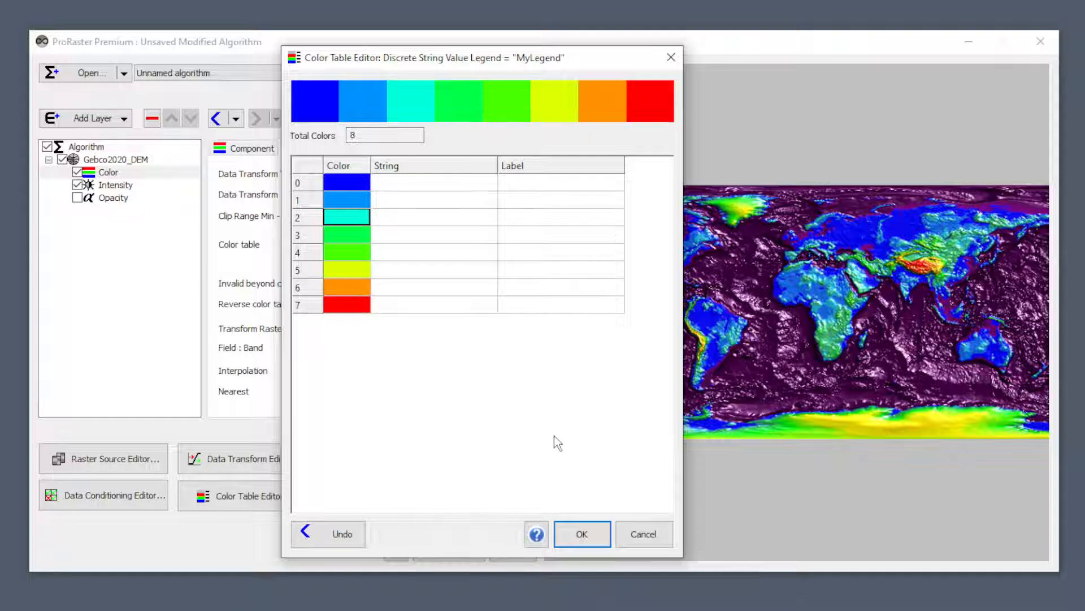
# - Discard the text value legend edits and delete MyLegend from the user-defined color tables
pyautogui.click(643, 537)
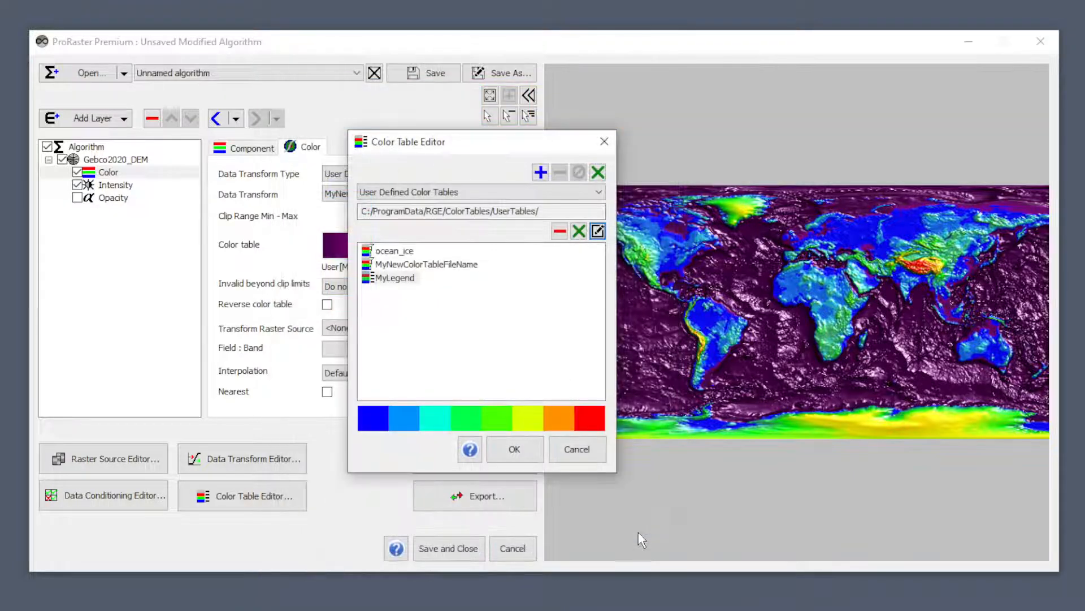
pyautogui.click(395, 278)
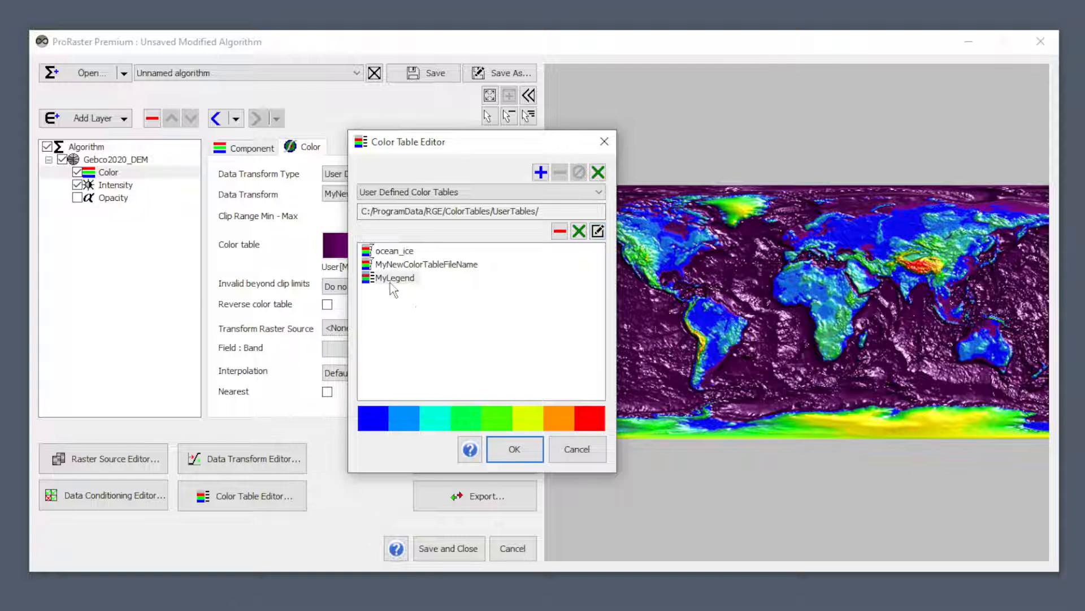
pyautogui.click(561, 233)
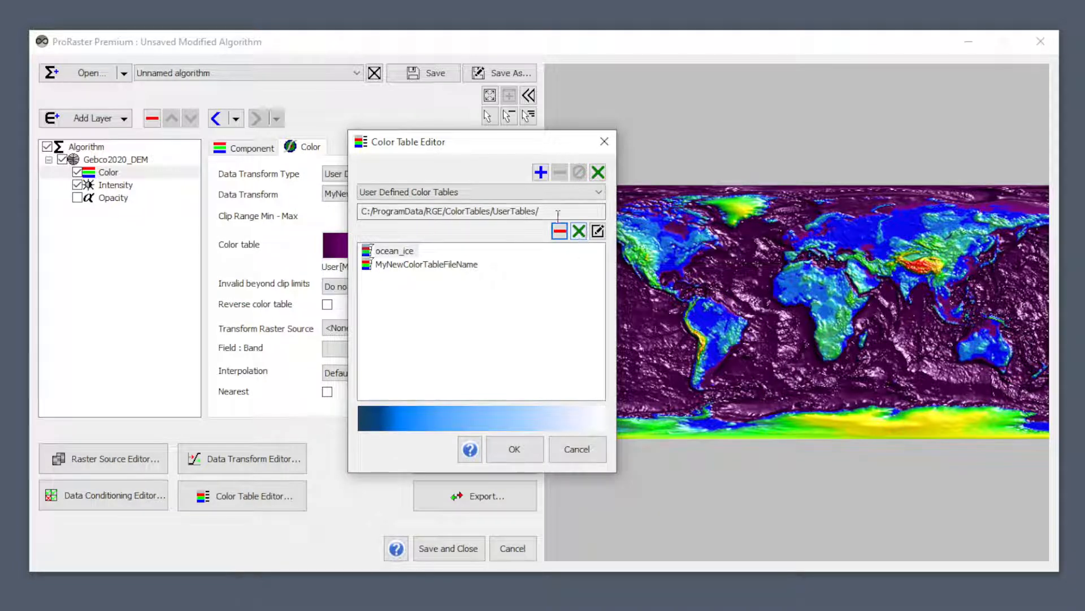
# - Copy the LightGreen system color ramp to a user-defined color look-up table named ModifiedLightGreen
pyautogui.click(505, 196)
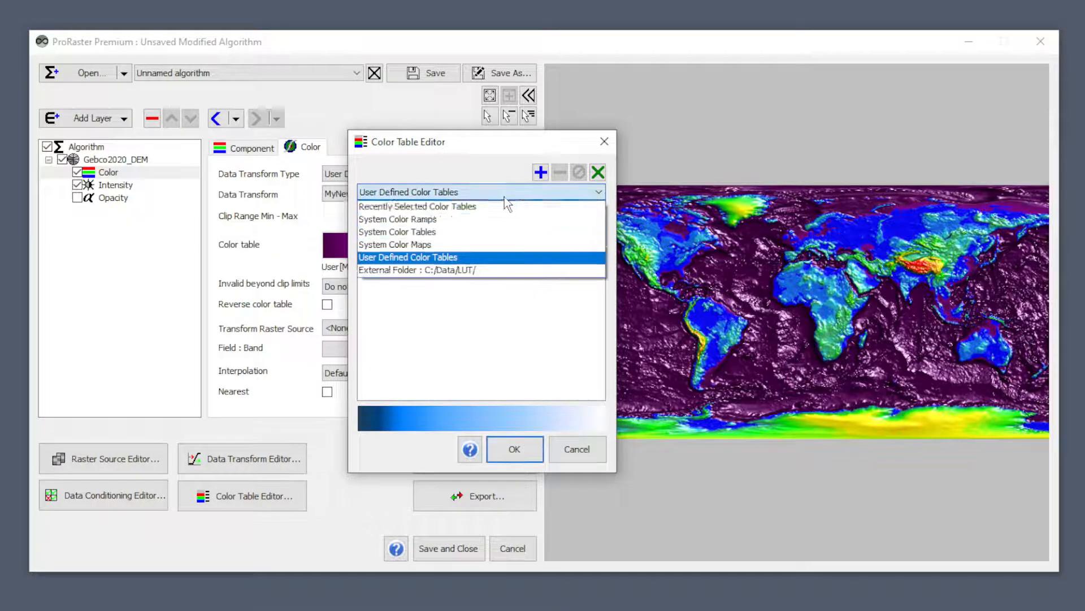
pyautogui.click(424, 219)
pyautogui.click(399, 291)
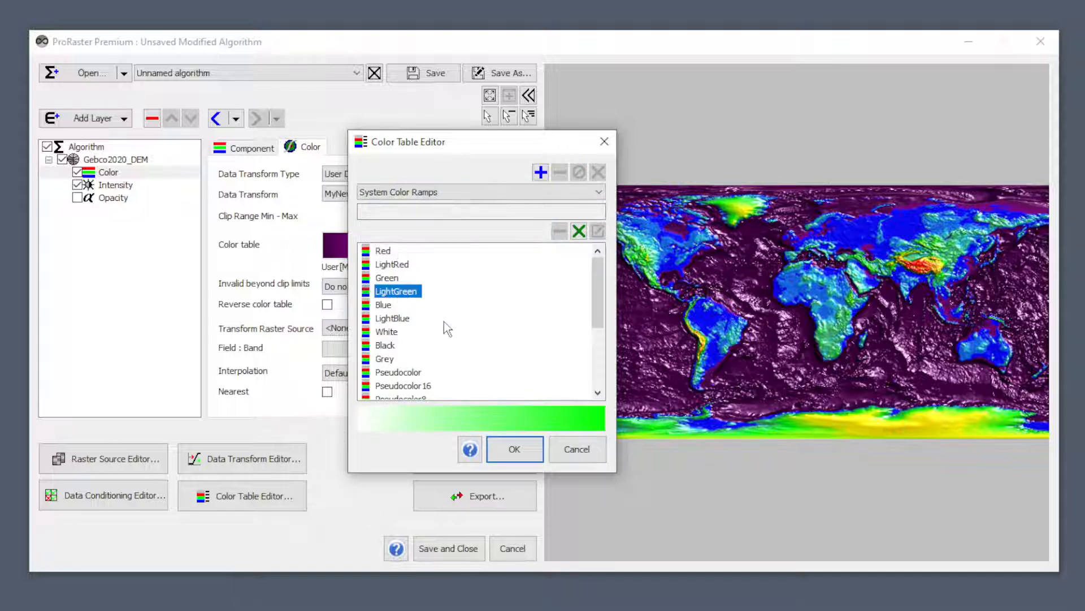
pyautogui.click(579, 231)
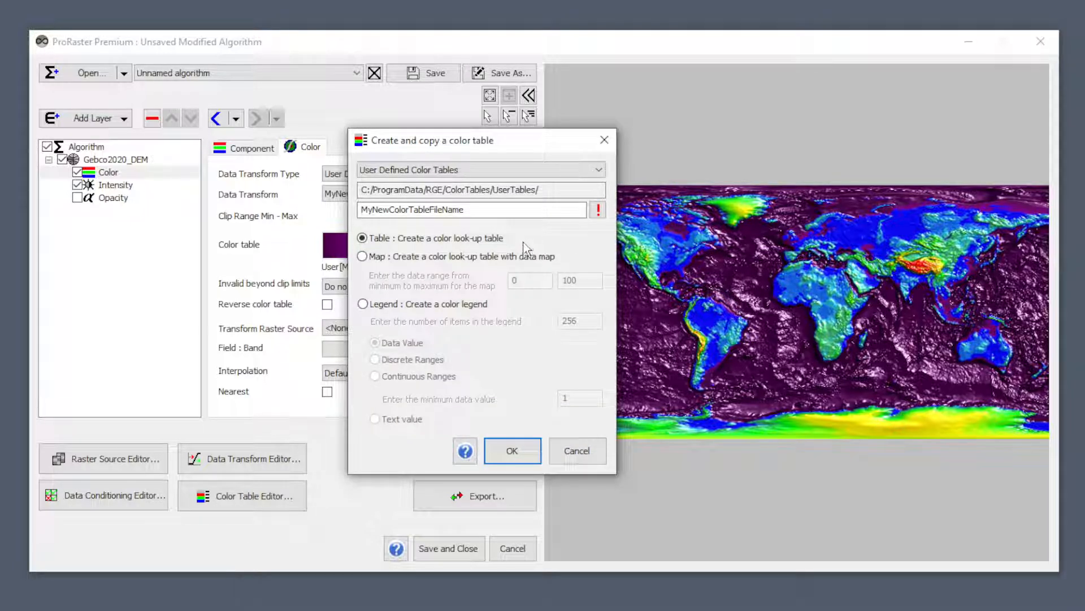
pyautogui.doubleClick(472, 209)
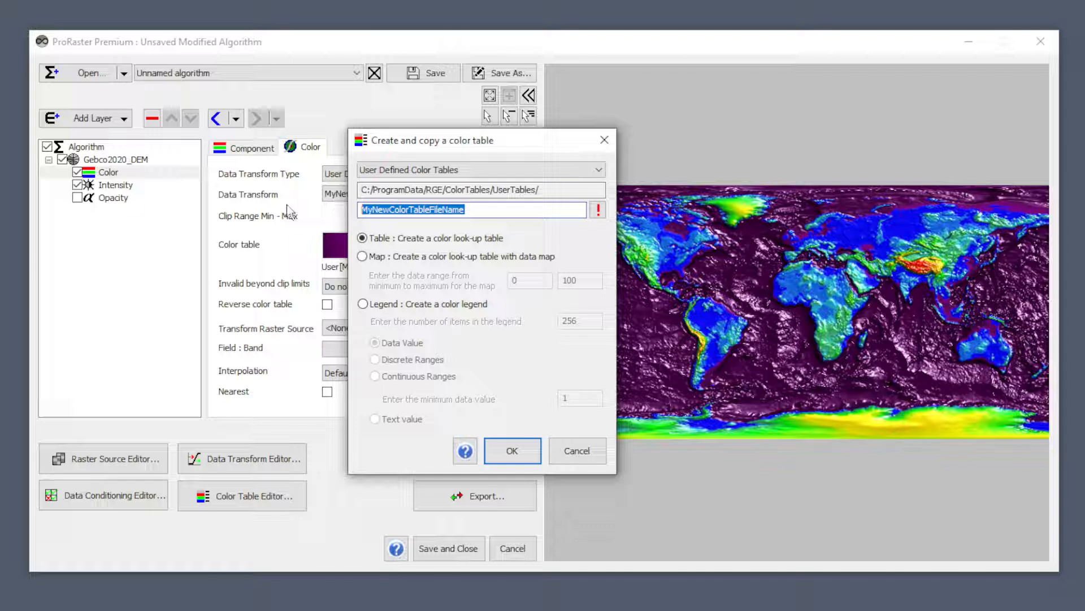
pyautogui.write('ModifiedLightGreen')
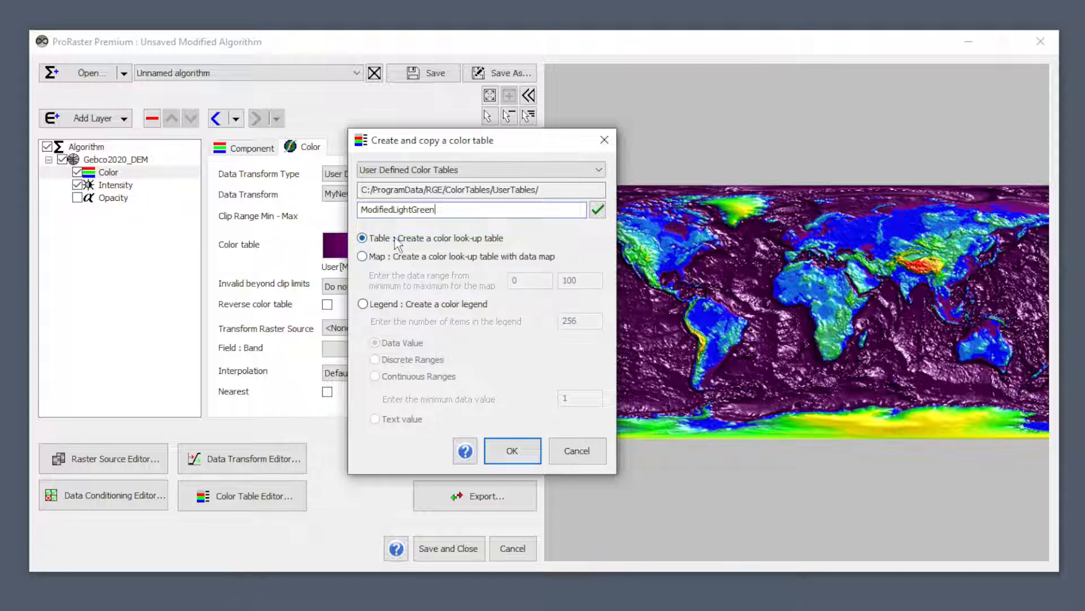
pyautogui.click(517, 452)
# - Open ModifiedLightGreen for editing and set the first color to light green (RGB 170, 255, 191) and the last color to a medium sea green
pyautogui.click(417, 280)
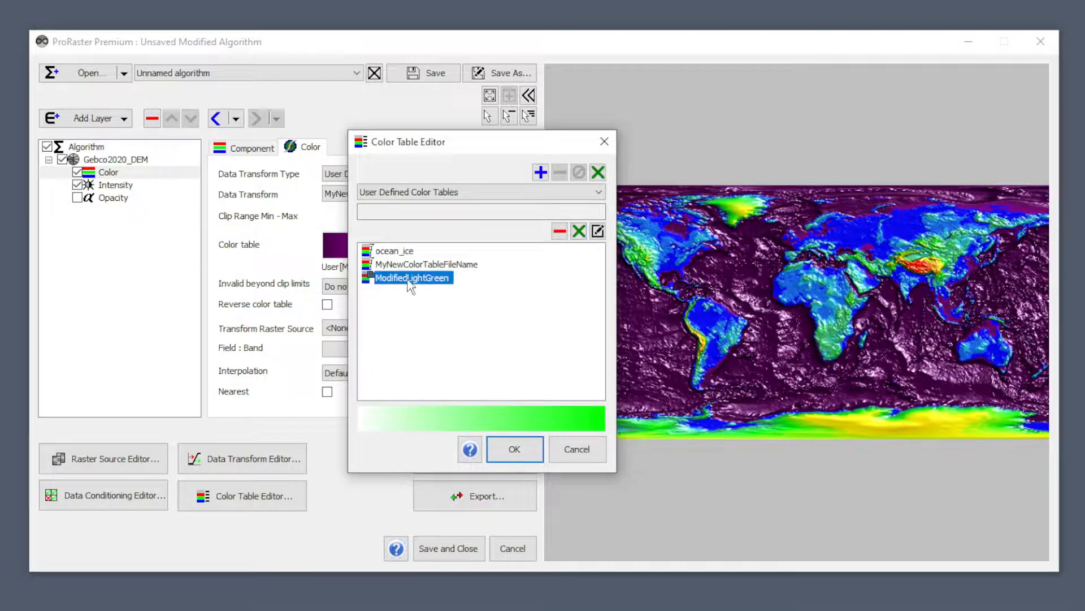
pyautogui.click(597, 231)
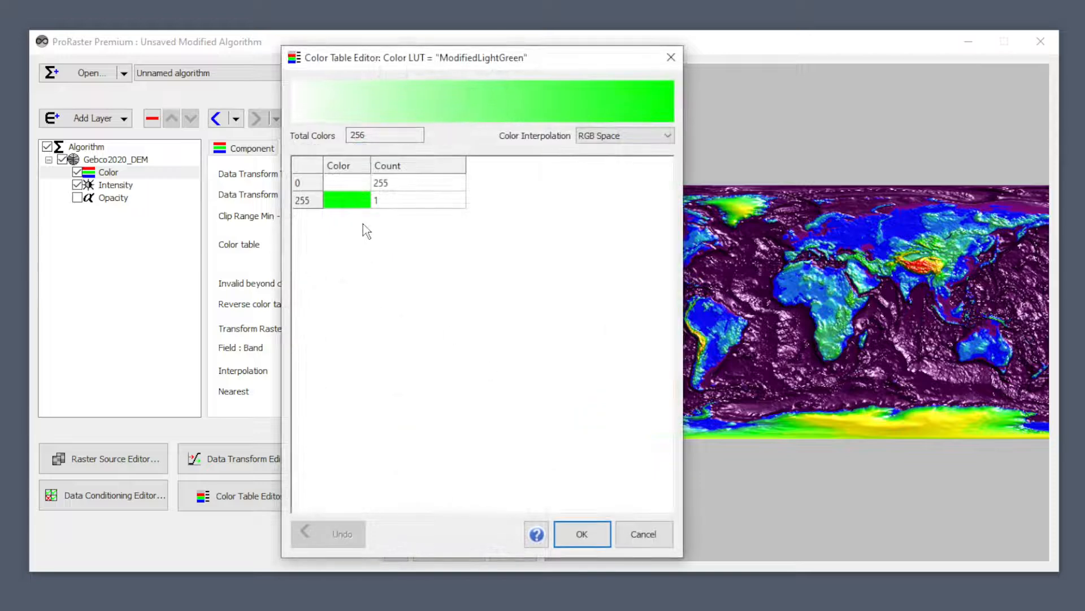
pyautogui.click(346, 182)
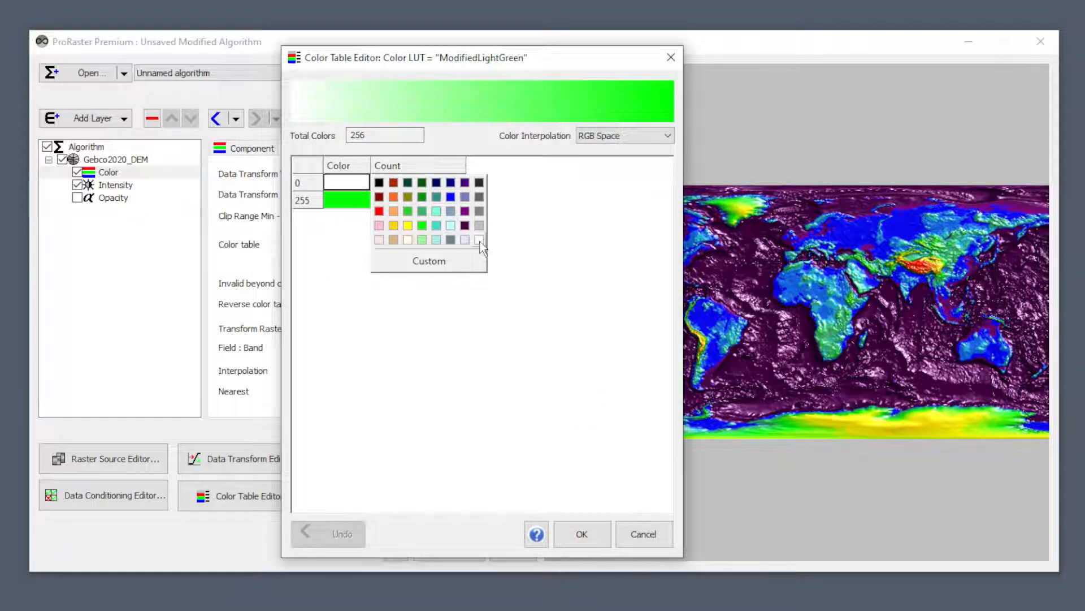
pyautogui.click(459, 259)
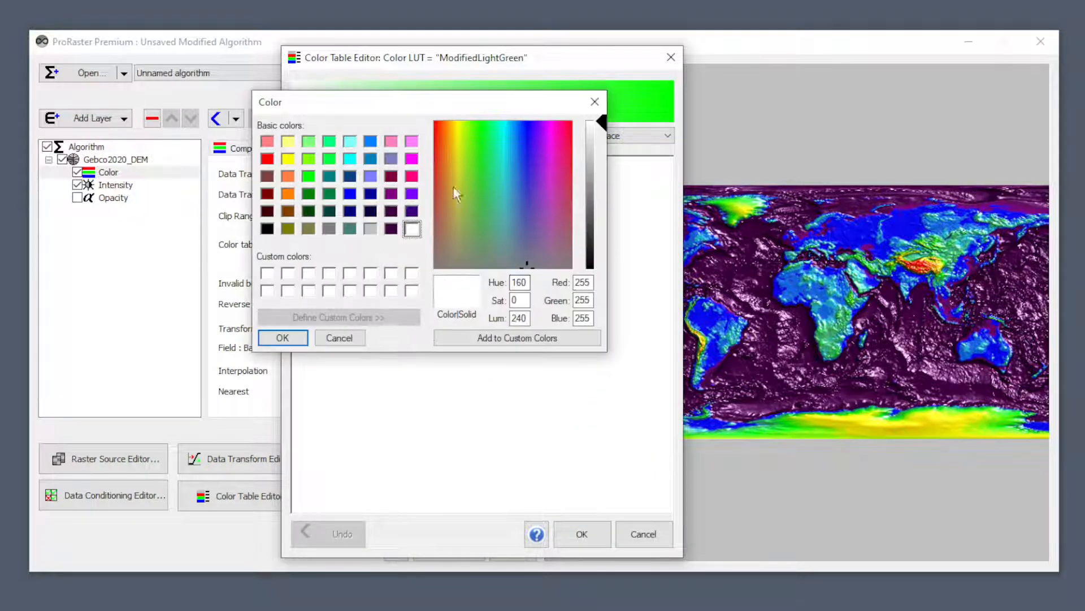
pyautogui.click(329, 158)
pyautogui.moveTo(603, 197); pyautogui.dragTo(603, 147)
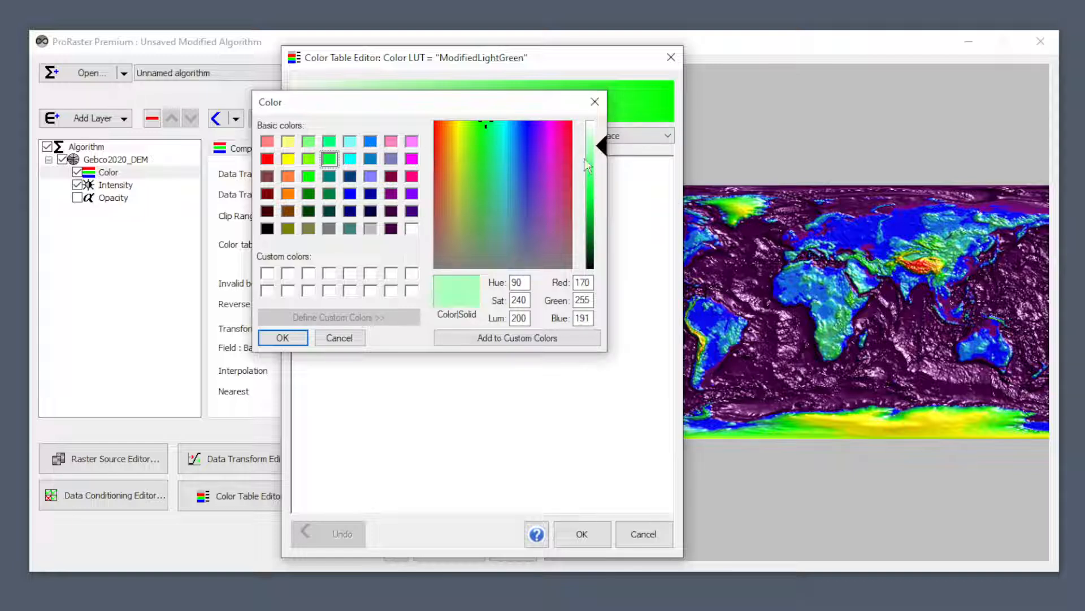
pyautogui.click(283, 337)
pyautogui.click(346, 200)
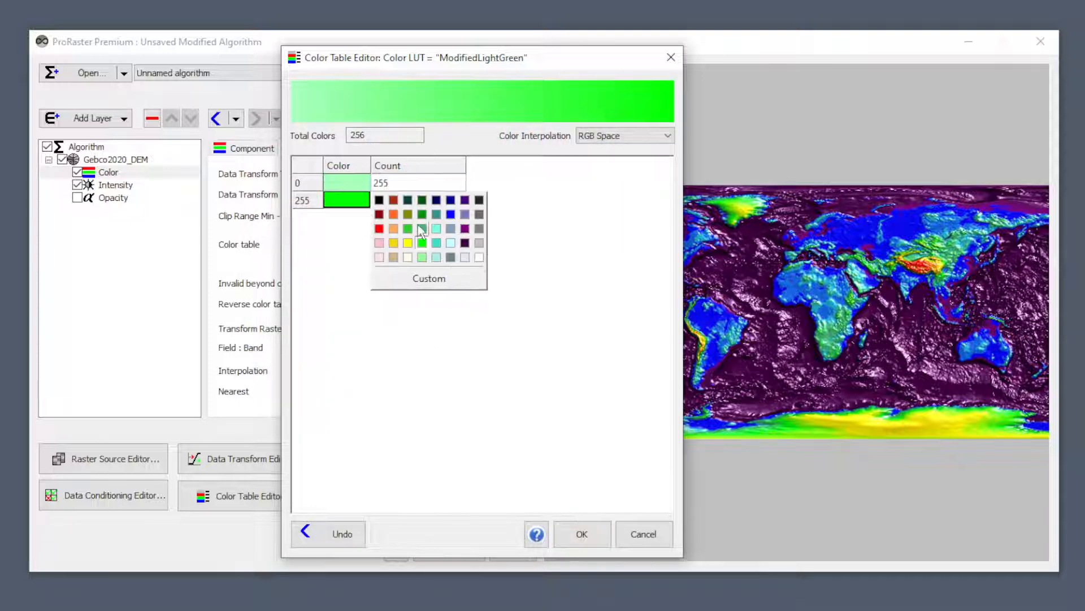
pyautogui.click(422, 229)
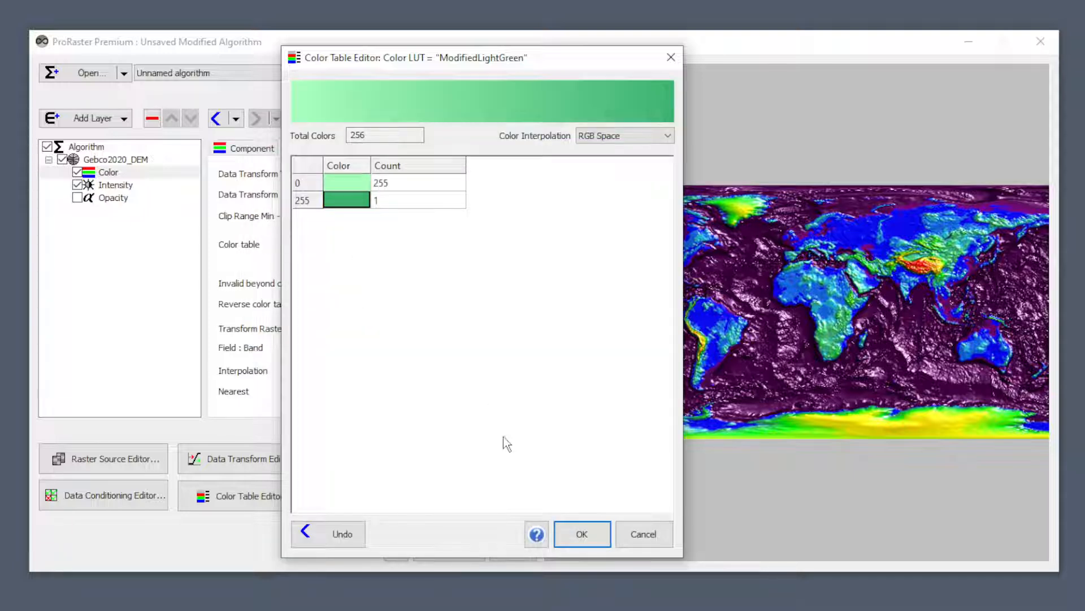
# - Reduce ModifiedLightGreen to 16 total colors, with a count of 15 for entry 0, and accept the edits
pyautogui.click(407, 185)
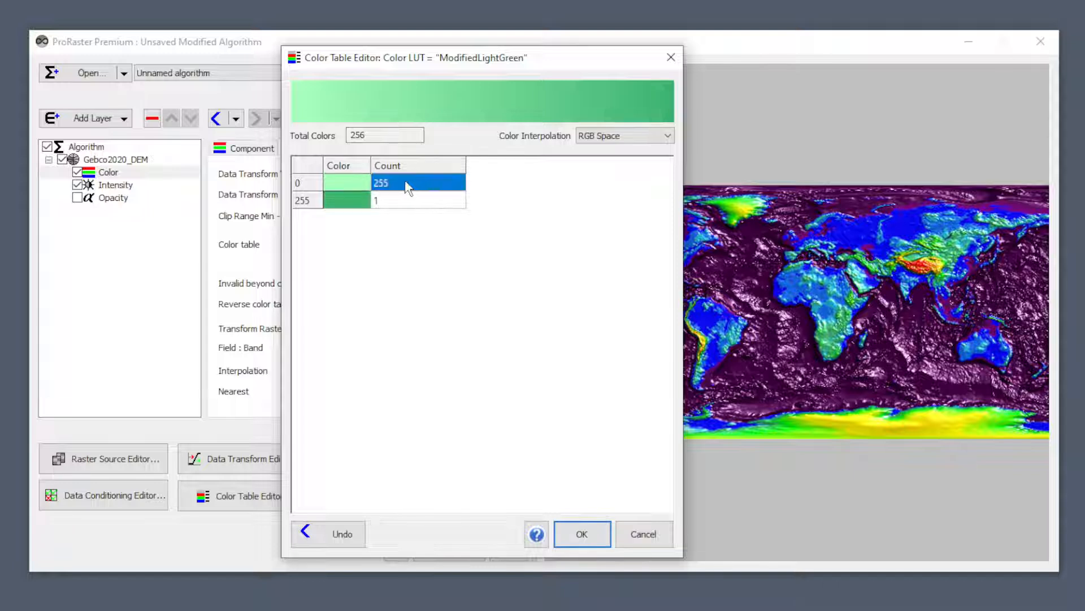
pyautogui.write('16')
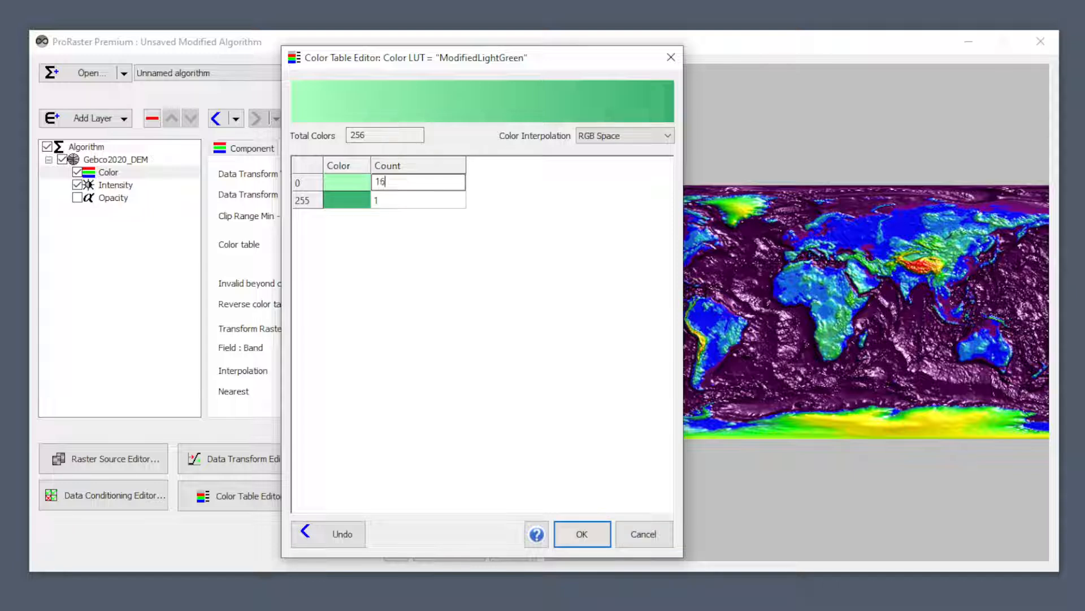
pyautogui.press('Return')
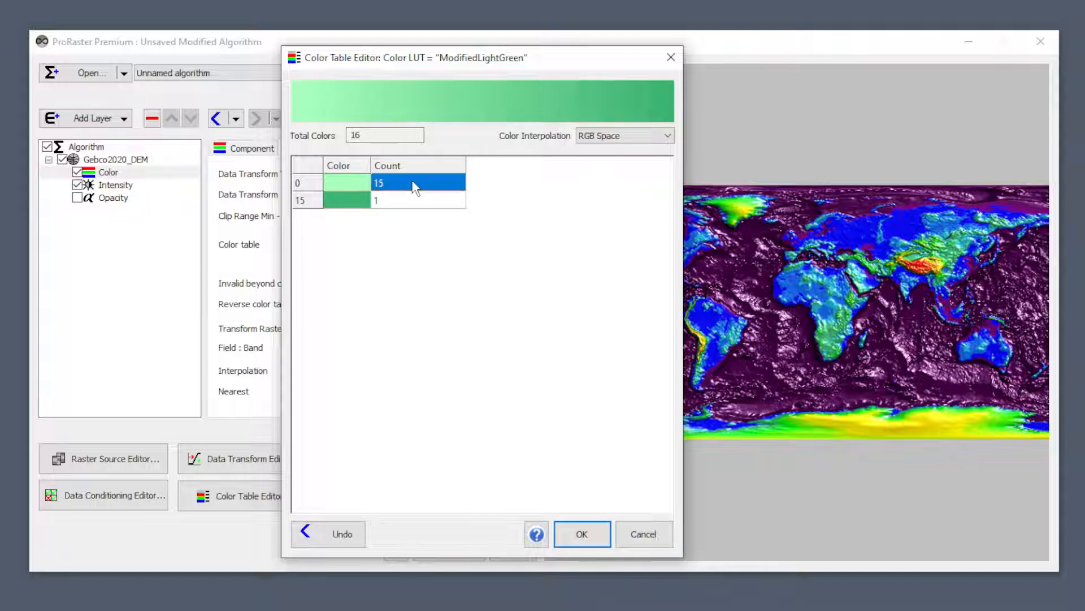
pyautogui.click(588, 535)
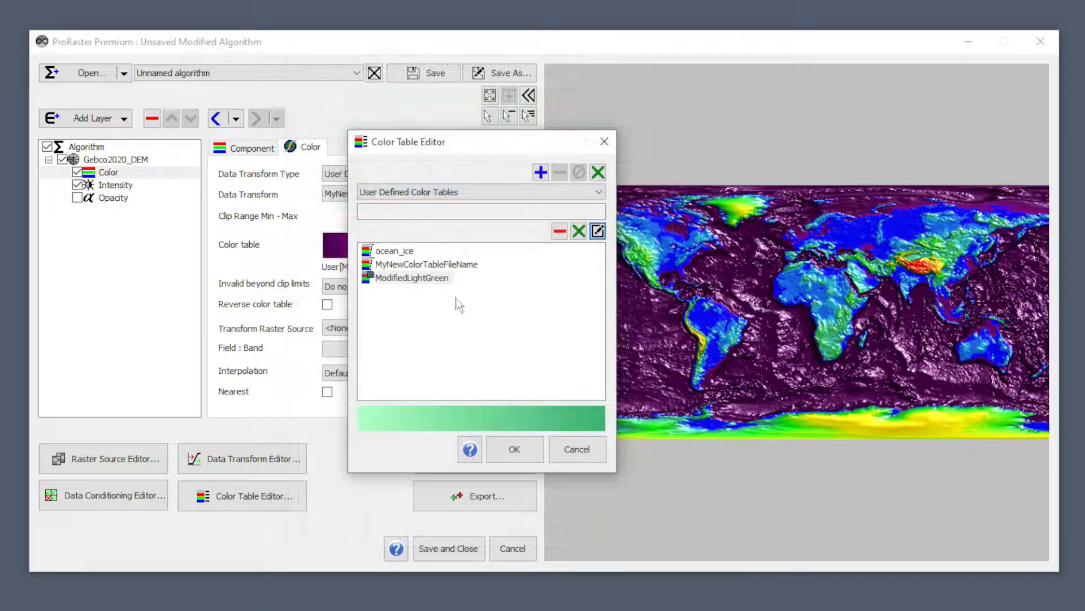
pyautogui.click(412, 278)
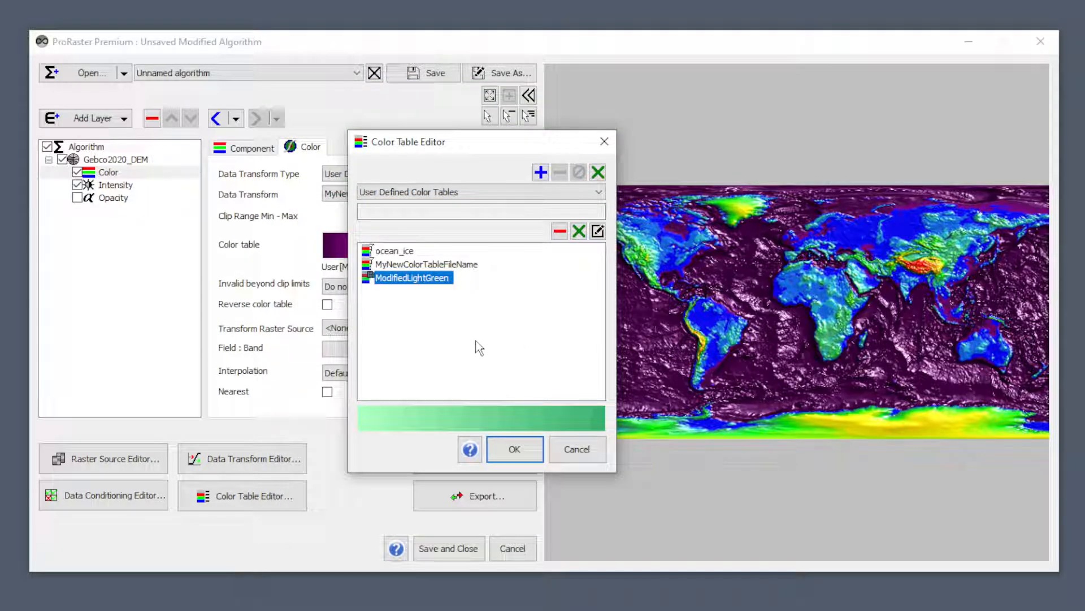